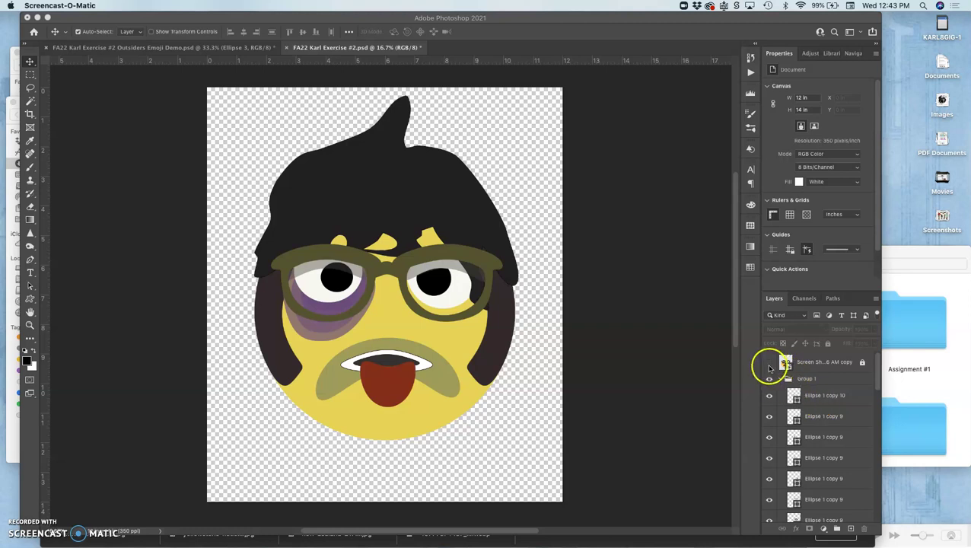
Compare the emoji with the locked reference screenshot layer and the white background by showing and hiding each of them
{"action": "left_click", "coordinate": [769, 362]}
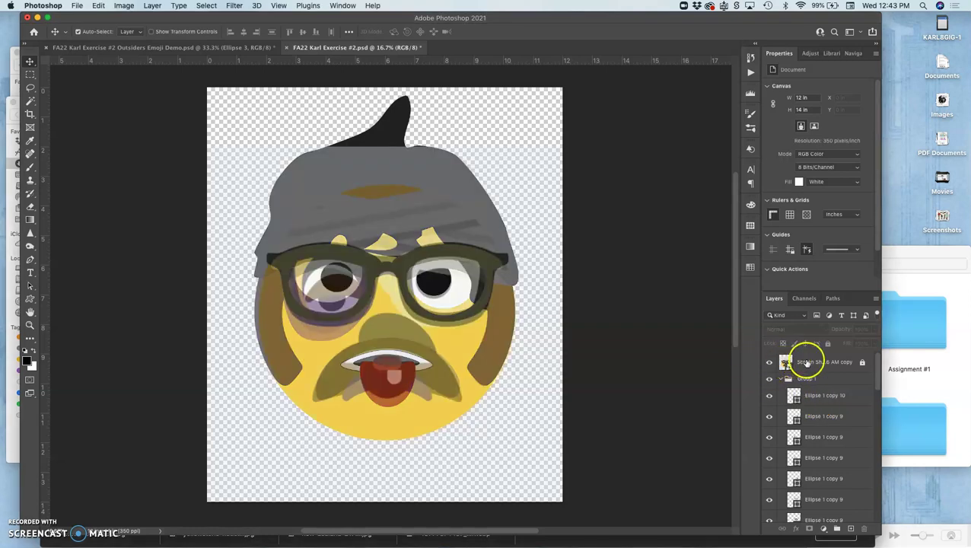
{"action": "left_click", "coordinate": [769, 362]}
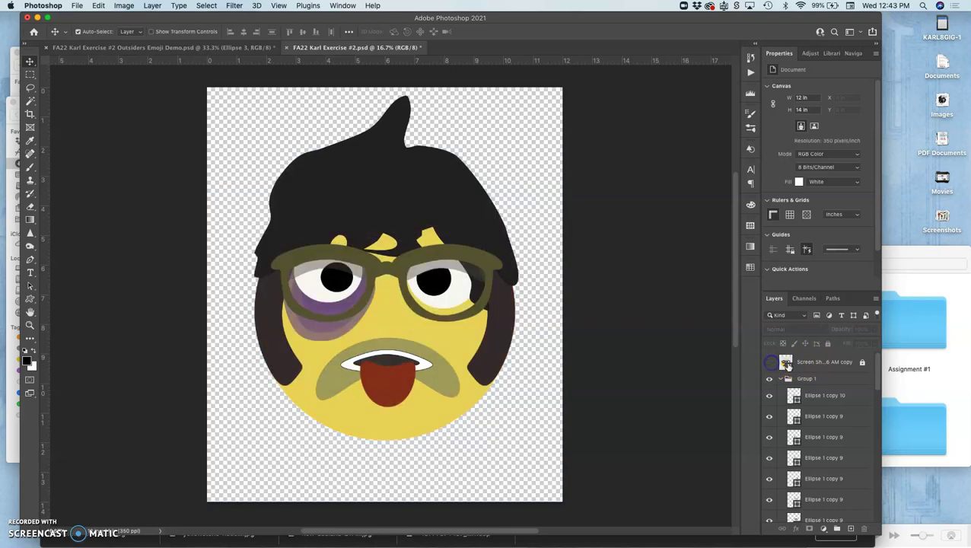
{"action": "scroll", "coordinate": [806, 367], "scroll_direction": "down", "scroll_amount": 10}
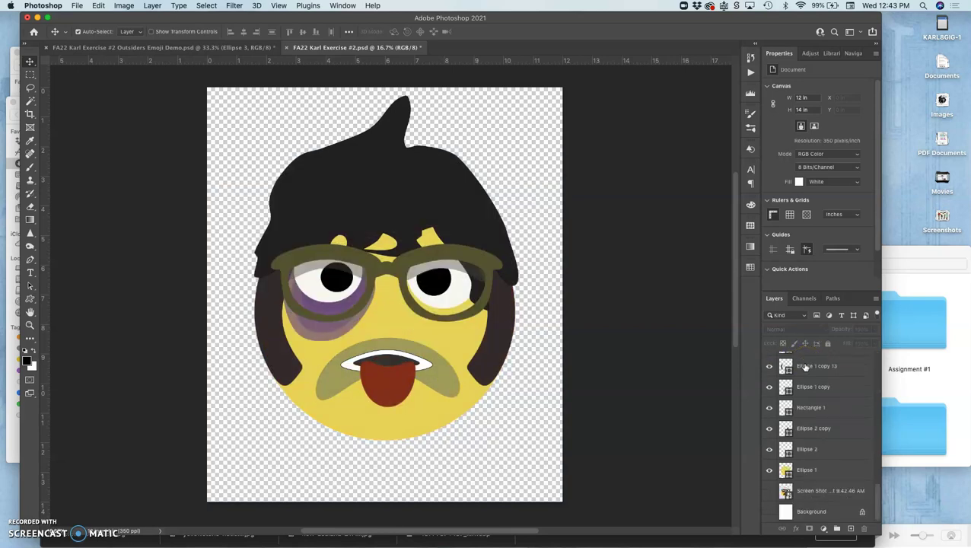
{"action": "left_click", "coordinate": [770, 511]}
{"action": "left_click", "coordinate": [769, 513]}
{"action": "scroll", "coordinate": [794, 466], "scroll_direction": "up", "scroll_amount": 10}
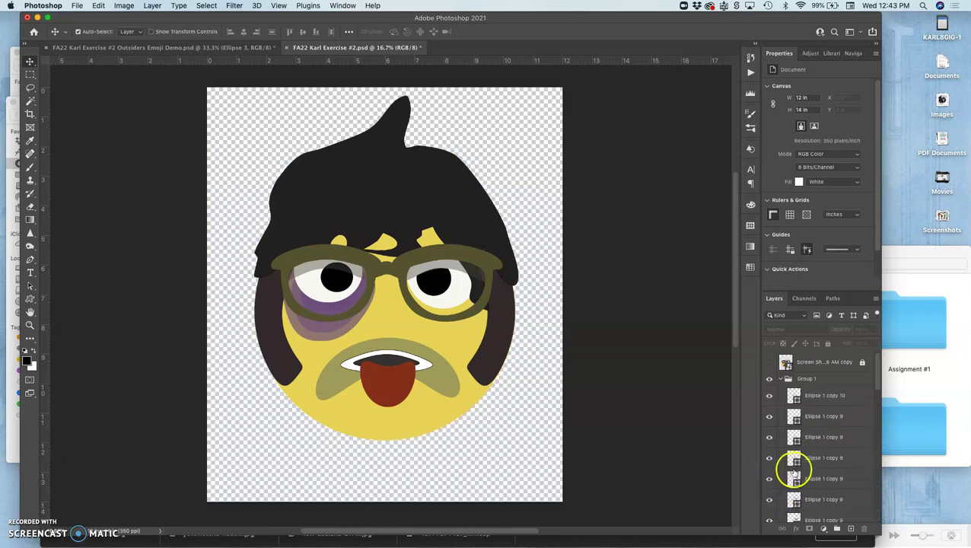
{"action": "left_click", "coordinate": [768, 362]}
{"action": "left_click", "coordinate": [769, 363]}
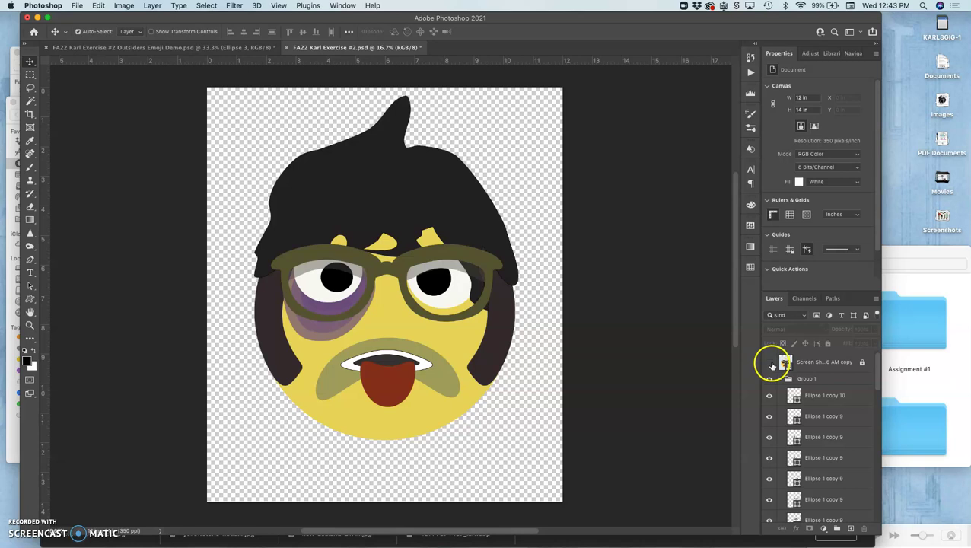
Check the hidden Ellipse 1 copy 3 layer by toggling its visibility, and review the rest of the layer stack
{"action": "scroll", "coordinate": [800, 403], "scroll_direction": "down", "scroll_amount": 2}
{"action": "scroll", "coordinate": [803, 408], "scroll_direction": "down", "scroll_amount": 4}
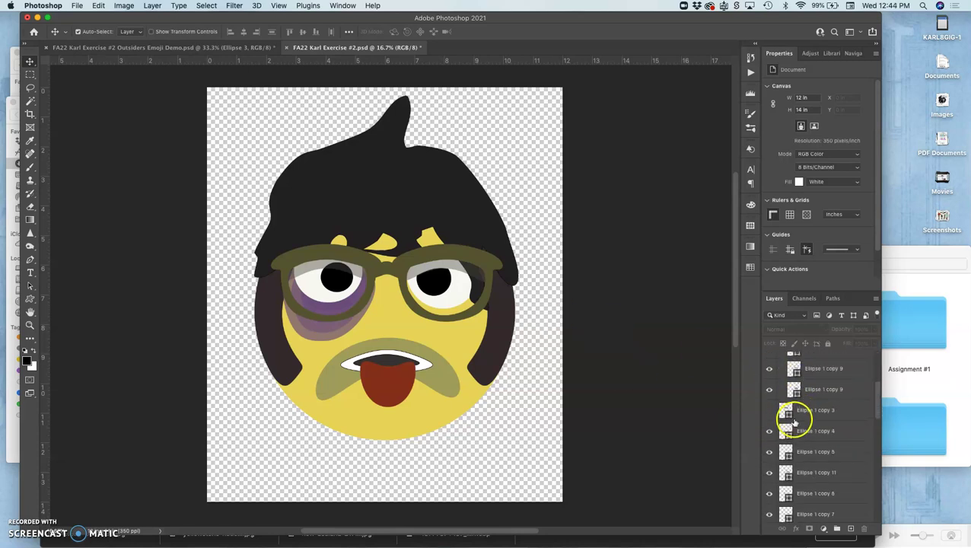
{"action": "left_click", "coordinate": [769, 411]}
{"action": "left_click", "coordinate": [770, 412]}
{"action": "left_click", "coordinate": [768, 411]}
{"action": "left_click", "coordinate": [769, 411]}
{"action": "scroll", "coordinate": [799, 453], "scroll_direction": "down", "scroll_amount": 5}
{"action": "scroll", "coordinate": [798, 453], "scroll_direction": "down", "scroll_amount": 3}
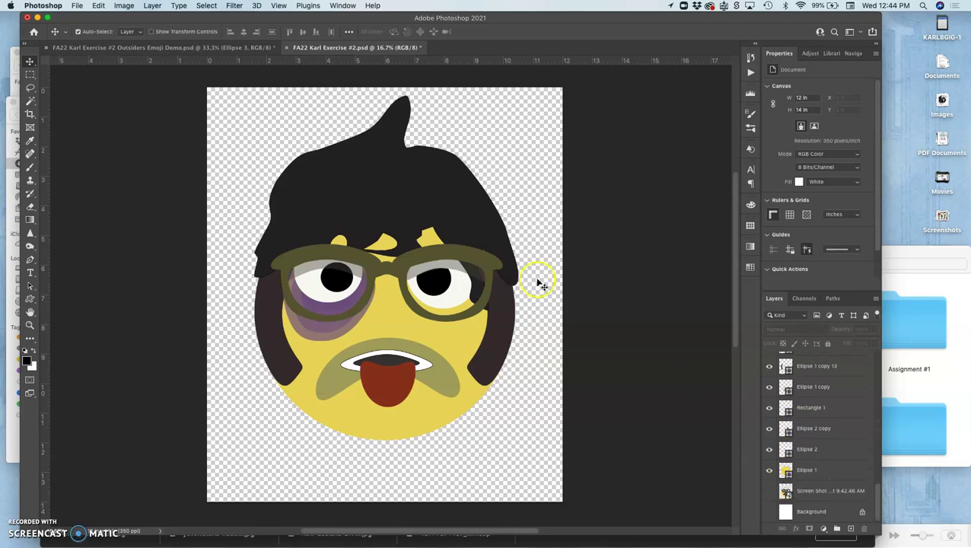
Save the document, and save a PNG copy in the Exercise #2 folder with the large file size option, replacing the existing copy
{"action": "left_click", "coordinate": [73, 3]}
{"action": "left_click", "coordinate": [108, 109]}
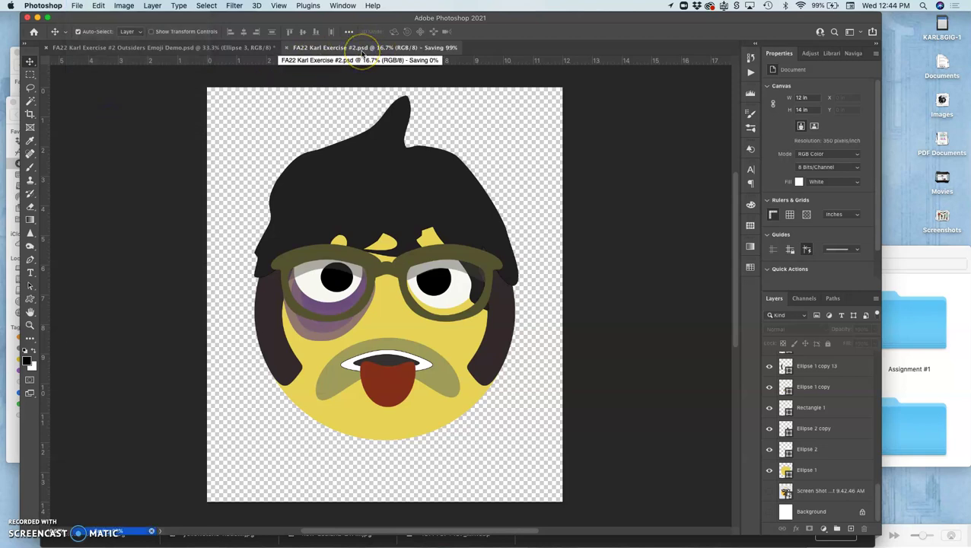
{"action": "left_click", "coordinate": [79, 4]}
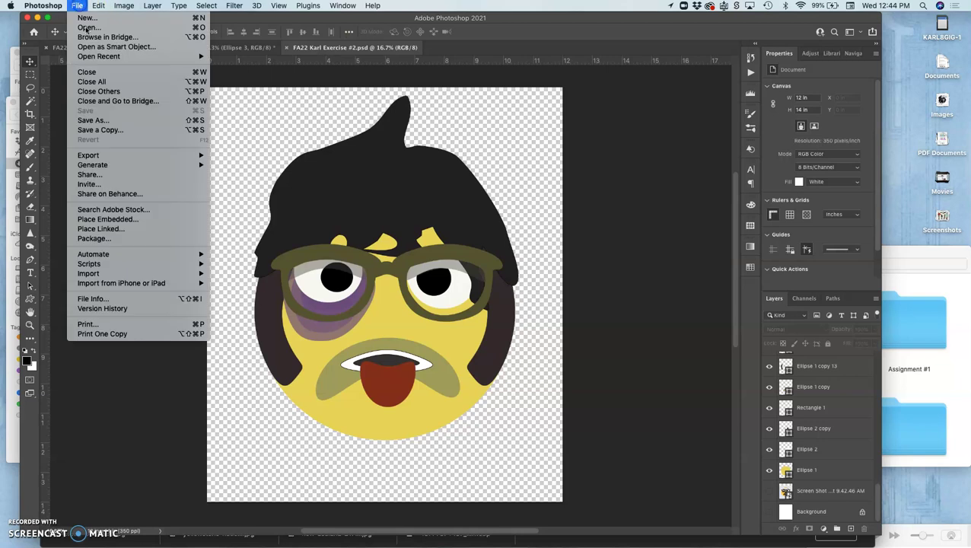
{"action": "left_click", "coordinate": [100, 131]}
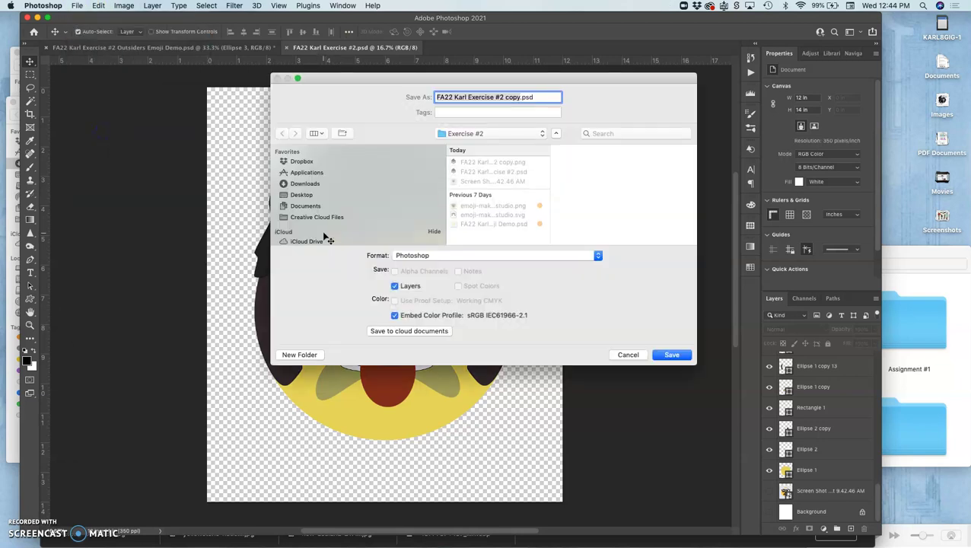
{"action": "left_click", "coordinate": [446, 258]}
{"action": "left_click", "coordinate": [438, 393]}
{"action": "left_click", "coordinate": [671, 354]}
{"action": "left_click", "coordinate": [558, 144]}
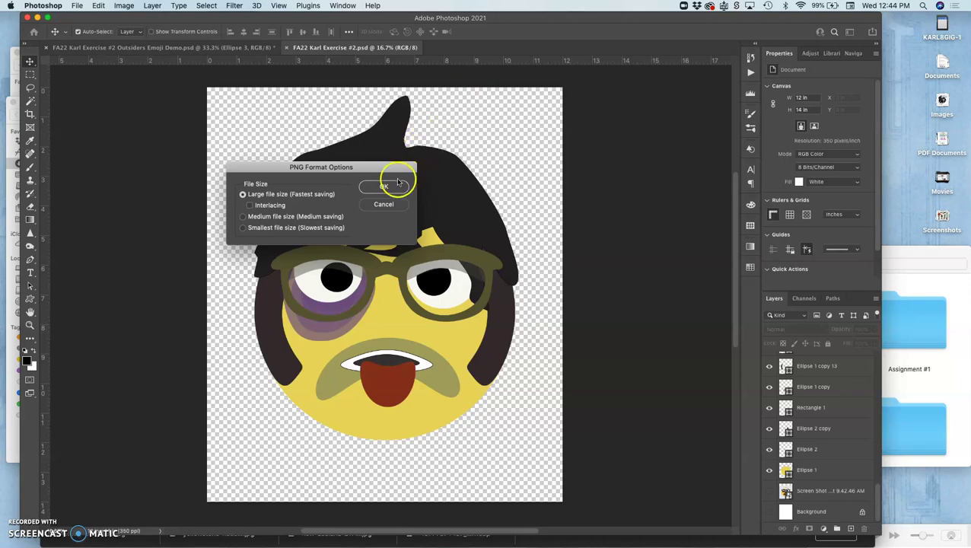
{"action": "left_click", "coordinate": [387, 190]}
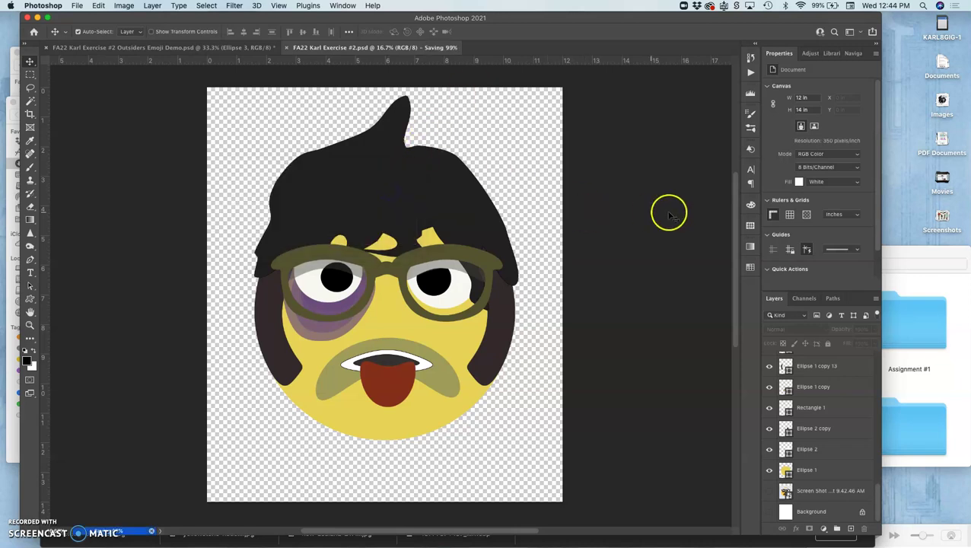
Switch to Finder and open the Exercise #2 folder to reach the saved PSD and PNG files
{"action": "left_click", "coordinate": [920, 279]}
{"action": "scroll", "coordinate": [868, 310], "scroll_direction": "down", "scroll_amount": 2}
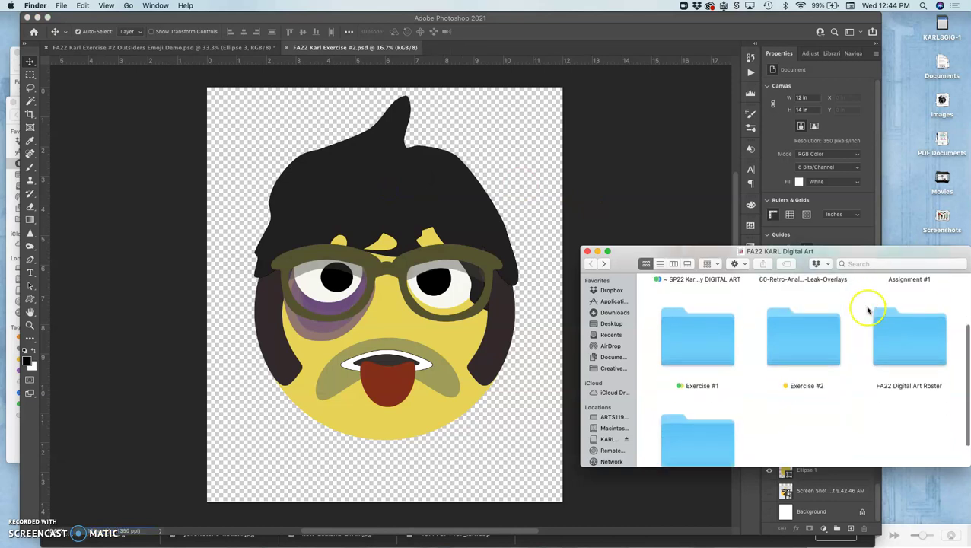
{"action": "double_click", "coordinate": [808, 325]}
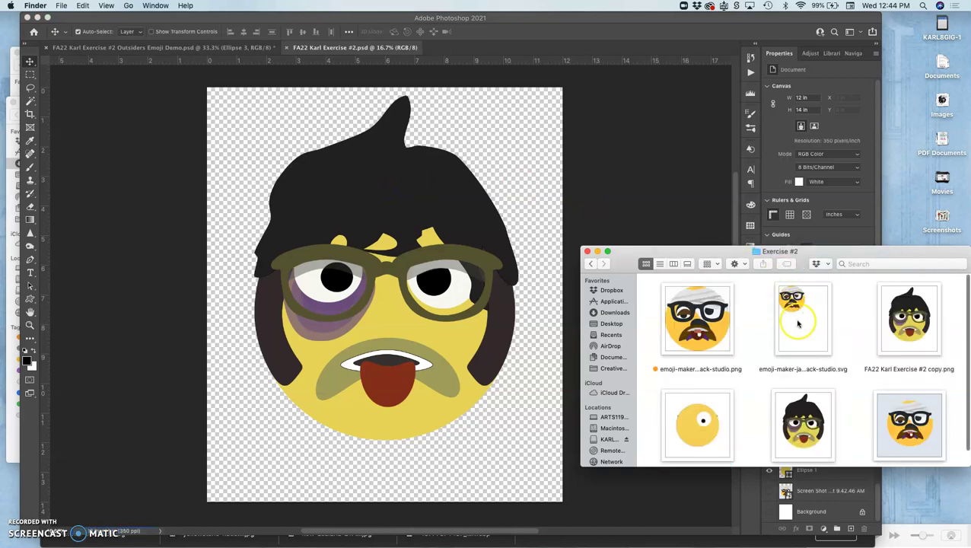
{"action": "scroll", "coordinate": [855, 377], "scroll_direction": "down", "scroll_amount": 1}
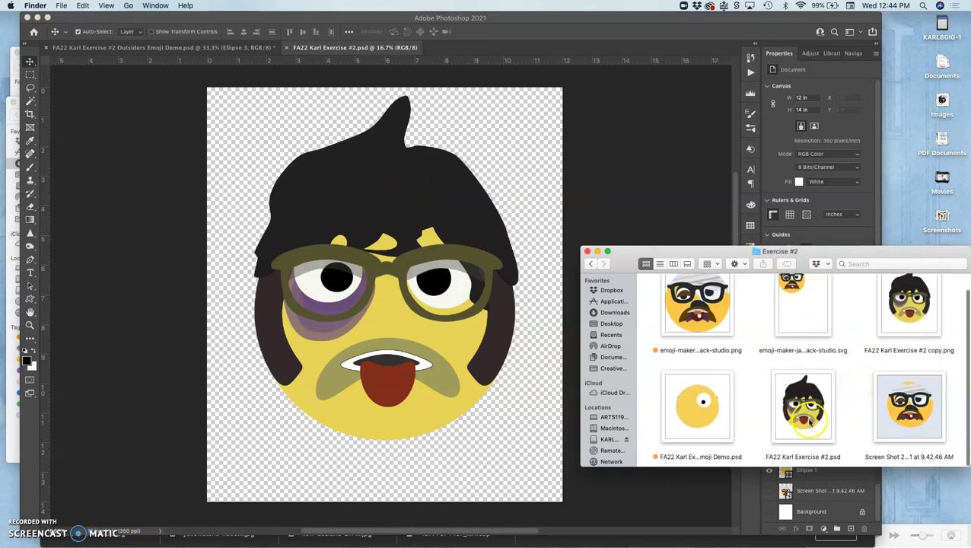
Tag the finished Exercise #2 PSD file green and its PNG copy orange
{"action": "left_click", "coordinate": [809, 417]}
{"action": "right_click", "coordinate": [809, 417]}
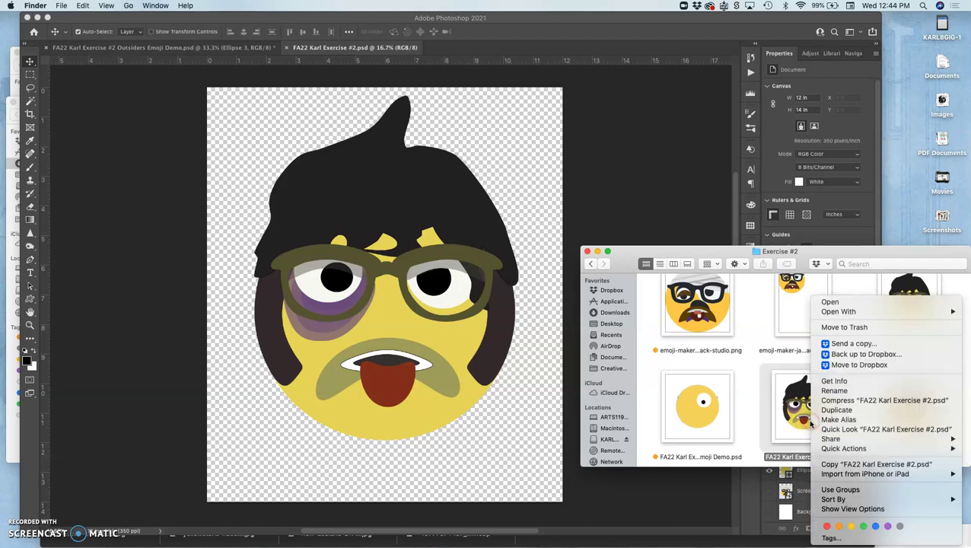
{"action": "left_click", "coordinate": [864, 526]}
{"action": "right_click", "coordinate": [905, 326]}
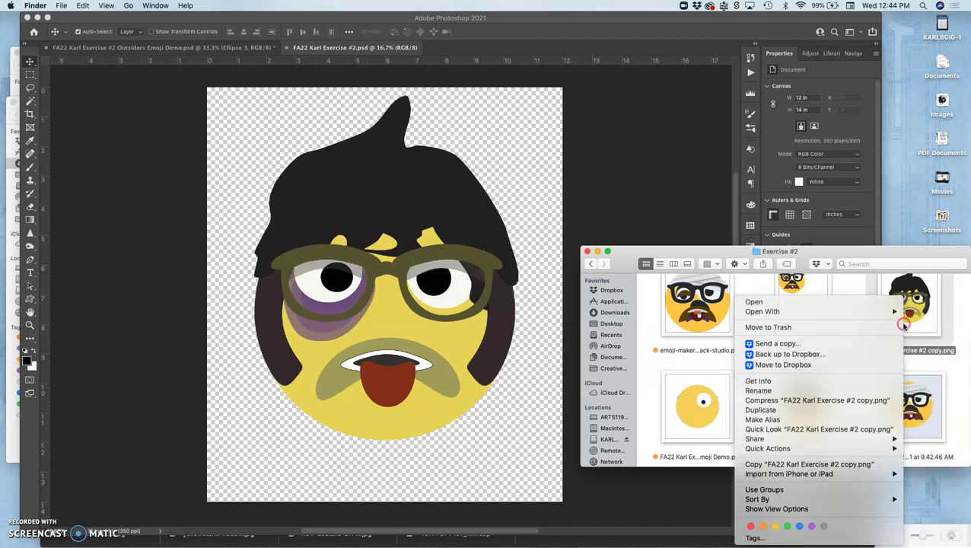
{"action": "left_click", "coordinate": [763, 527]}
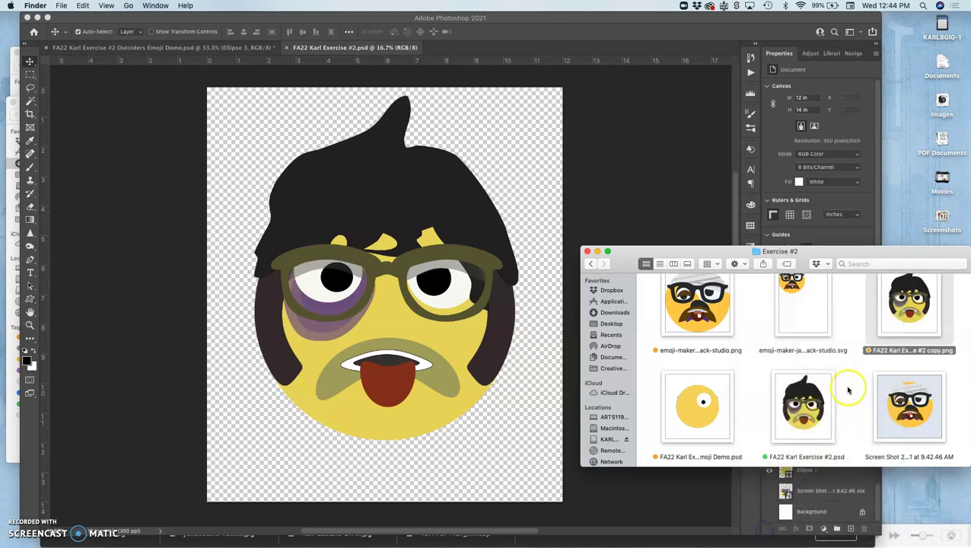
Open the Exercise #2 PNG copy in Preview to inspect the exported emoji, and close it
{"action": "double_click", "coordinate": [916, 314]}
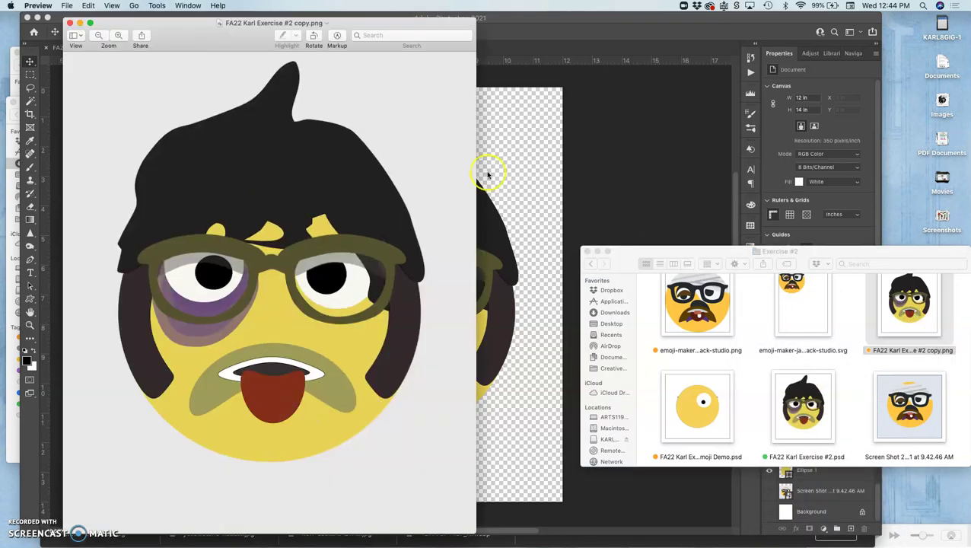
{"action": "left_click_drag", "start_coordinate": [411, 28], "coordinate": [674, 35]}
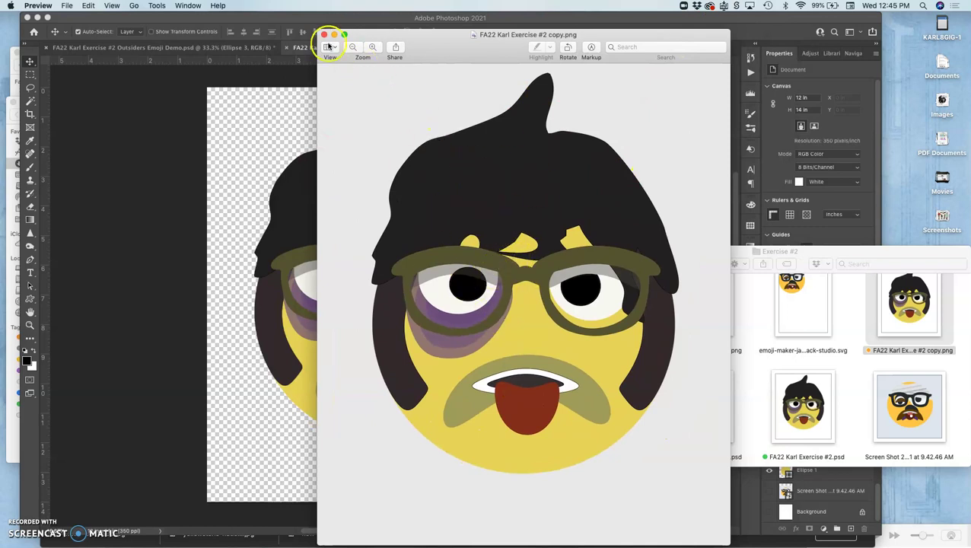
{"action": "left_click", "coordinate": [324, 35]}
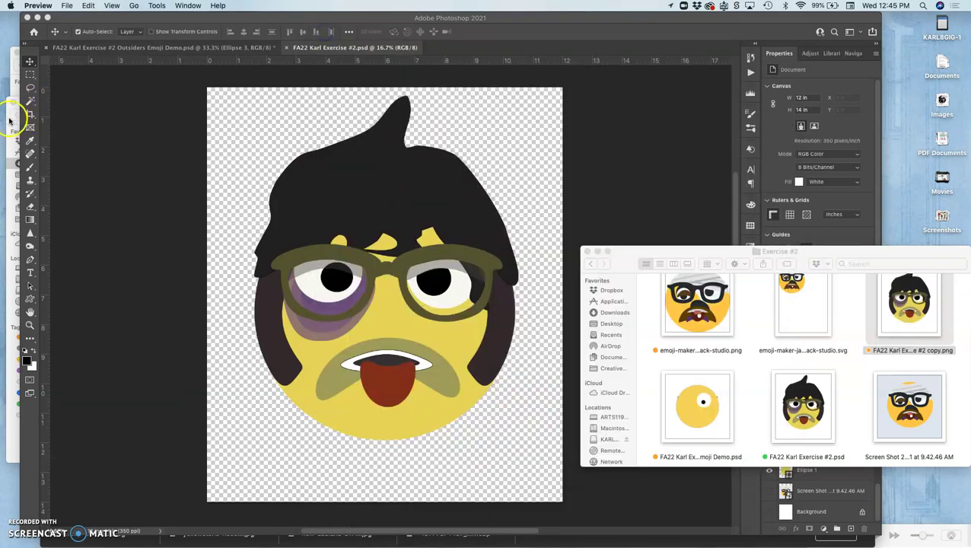
Switch to Chrome and open the instructor's "Outsiders Emoji" discussion post for editing
{"action": "left_click", "coordinate": [11, 36]}
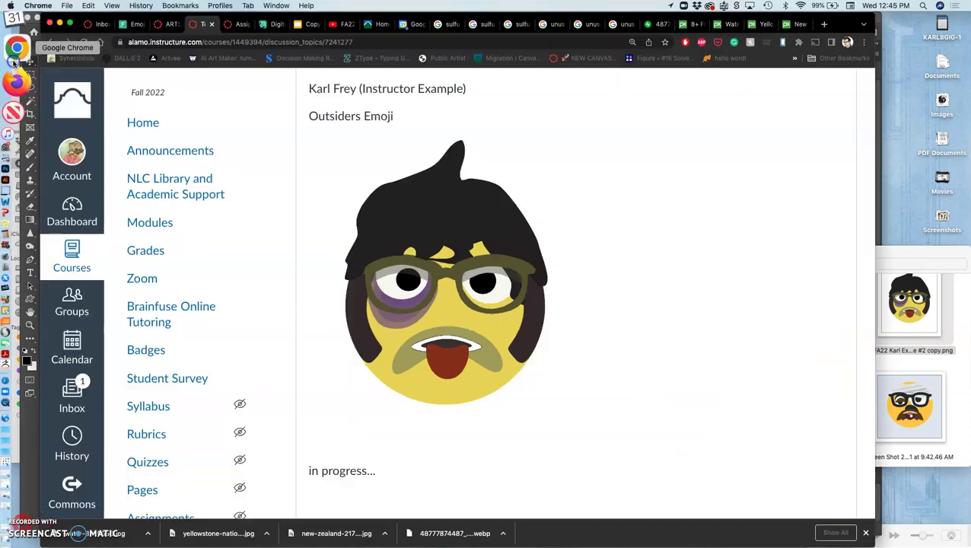
{"action": "scroll", "coordinate": [447, 175], "scroll_direction": "up", "scroll_amount": 3}
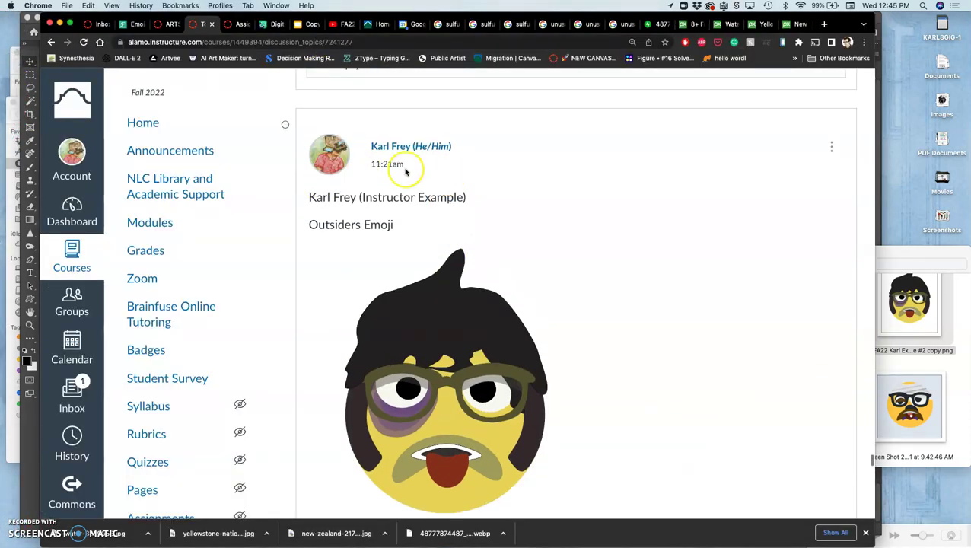
{"action": "scroll", "coordinate": [468, 181], "scroll_direction": "down", "scroll_amount": 2}
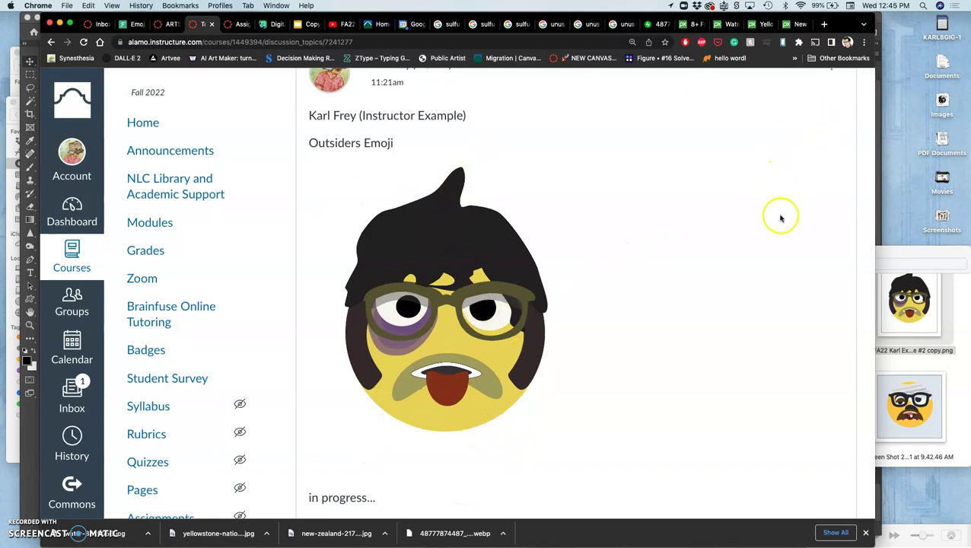
{"action": "scroll", "coordinate": [694, 178], "scroll_direction": "up", "scroll_amount": 1}
{"action": "scroll", "coordinate": [695, 178], "scroll_direction": "up", "scroll_amount": 1}
{"action": "left_click", "coordinate": [832, 145]}
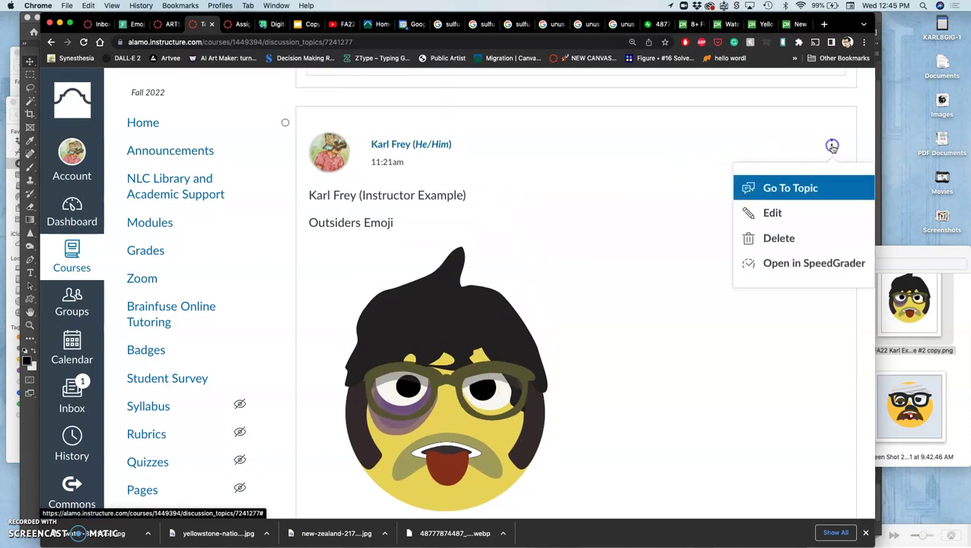
{"action": "left_click", "coordinate": [774, 213]}
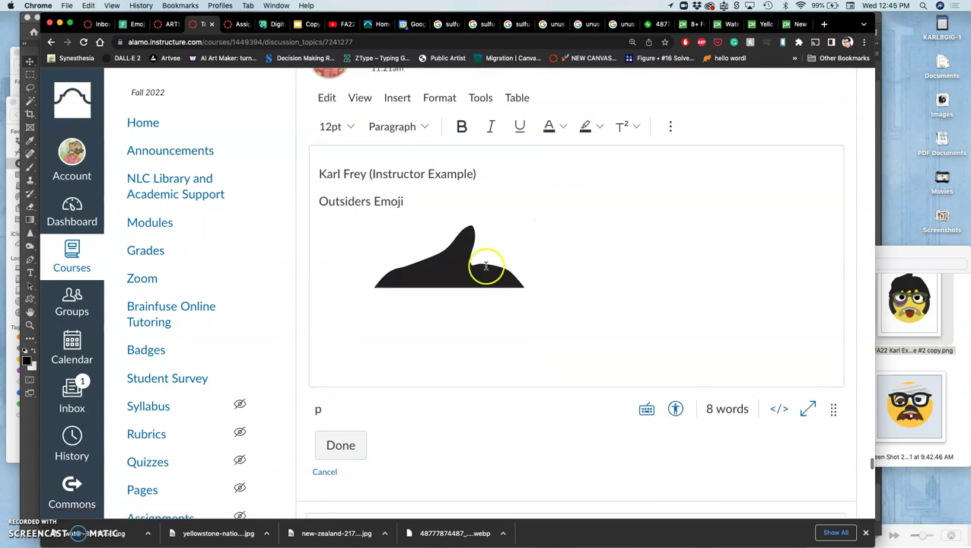
Delete the old emoji image from the post and put the word Outsiders in the title line in quotation marks
{"action": "left_click", "coordinate": [475, 286]}
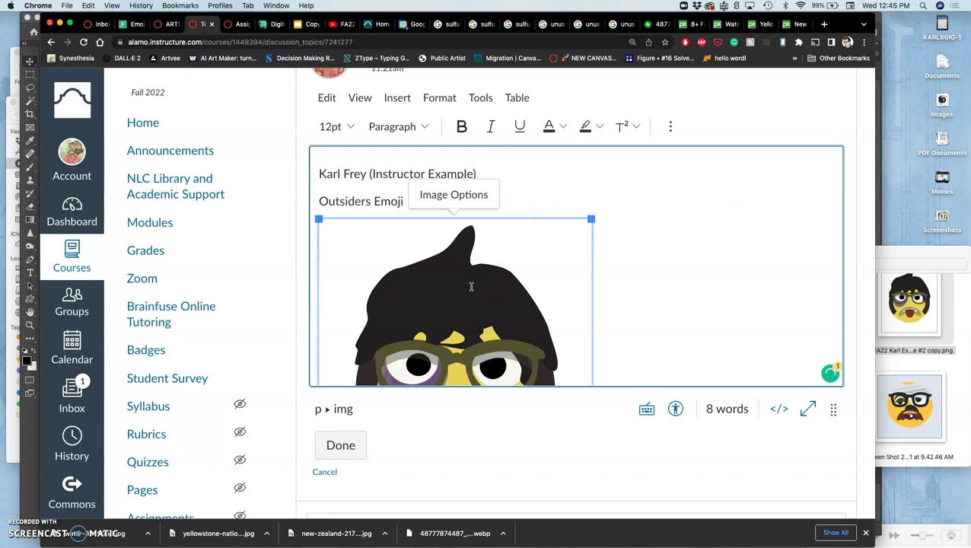
{"action": "key", "text": "BackSpace"}
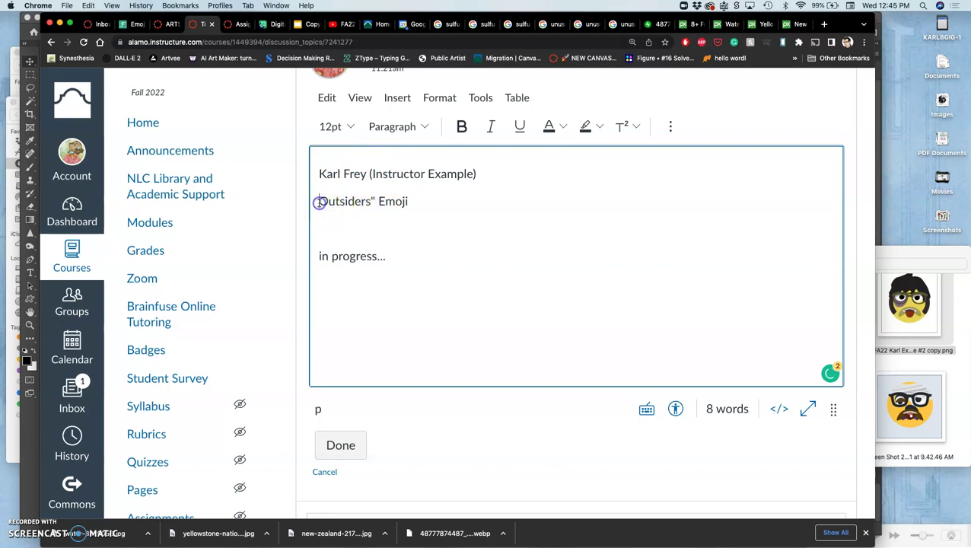
{"action": "type", "text": "\""}
Upload the Exercise #2 PNG copy from the Finder folder into the empty line below the "Outsiders" Emoji title, and select the inserted image
{"action": "left_click", "coordinate": [373, 225]}
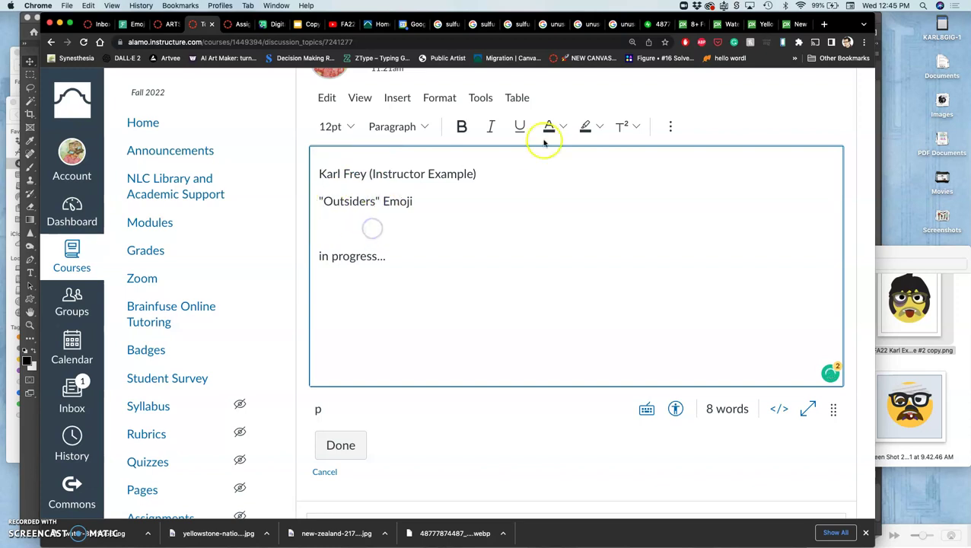
{"action": "left_click", "coordinate": [666, 128]}
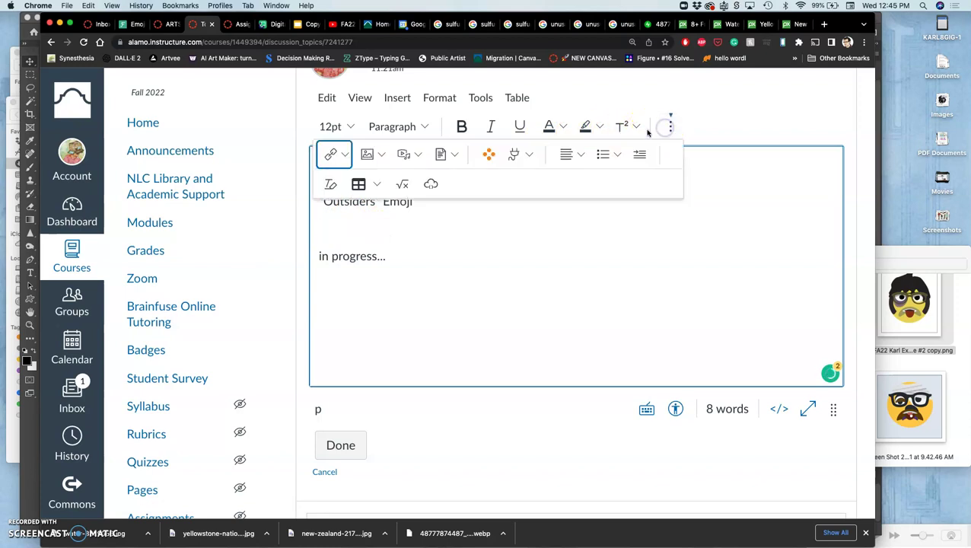
{"action": "left_click", "coordinate": [367, 157]}
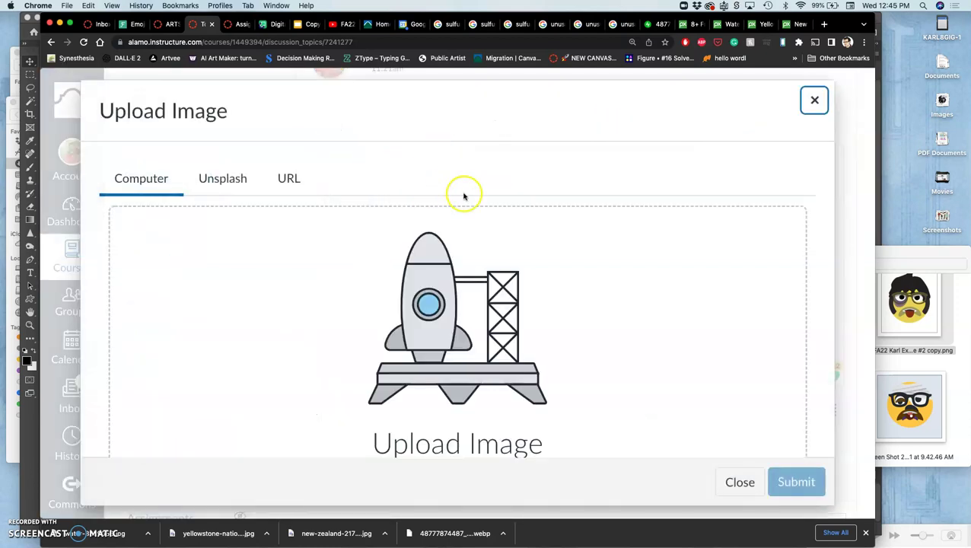
{"action": "left_click", "coordinate": [967, 313]}
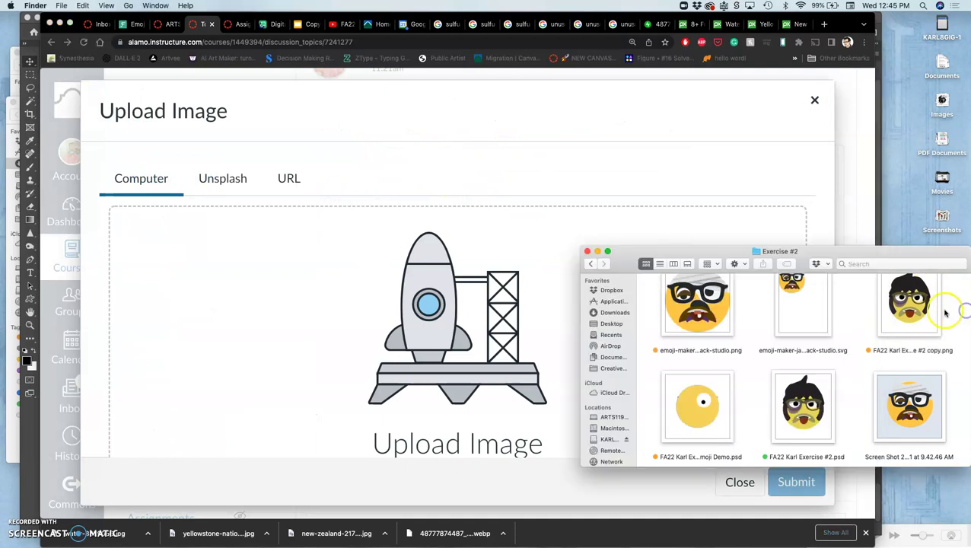
{"action": "left_click_drag", "start_coordinate": [910, 304], "coordinate": [435, 332]}
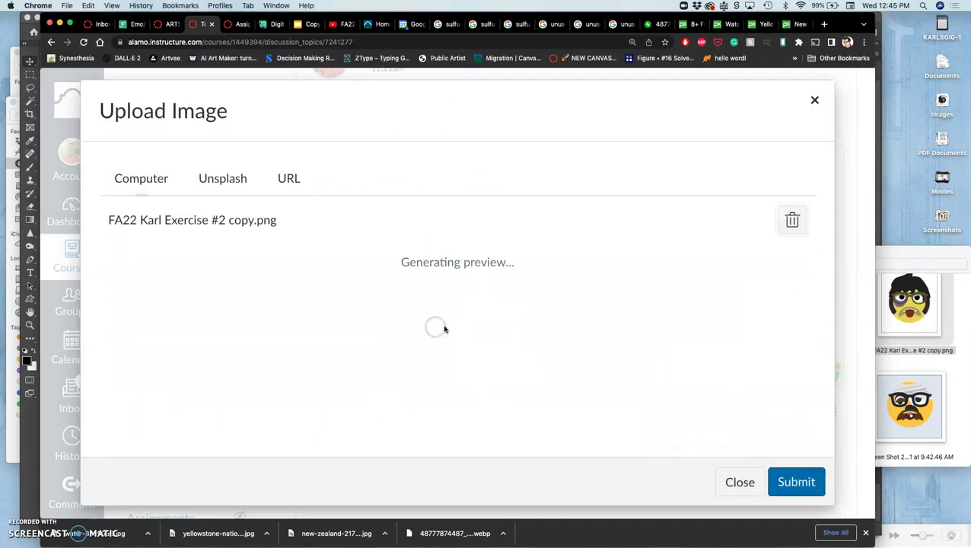
{"action": "left_click", "coordinate": [795, 482]}
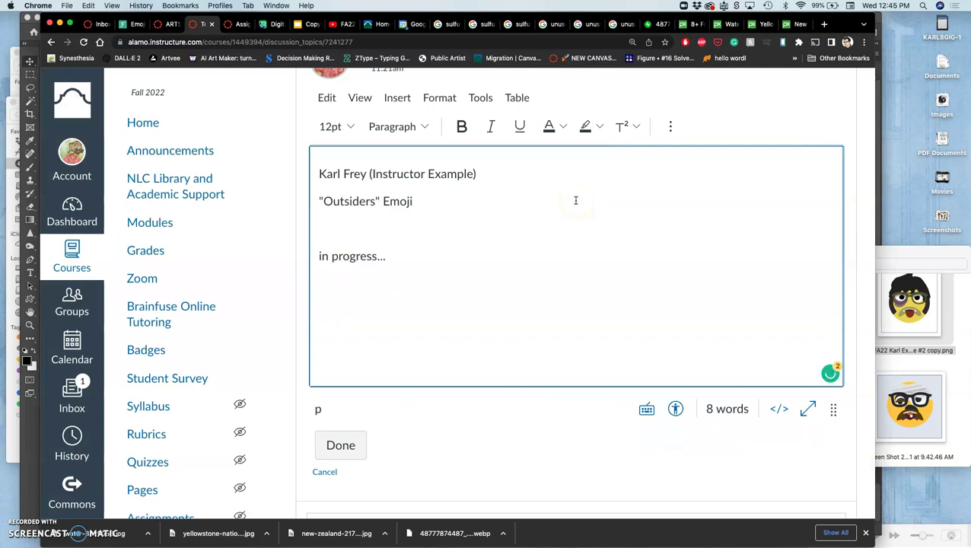
{"action": "left_click", "coordinate": [585, 271]}
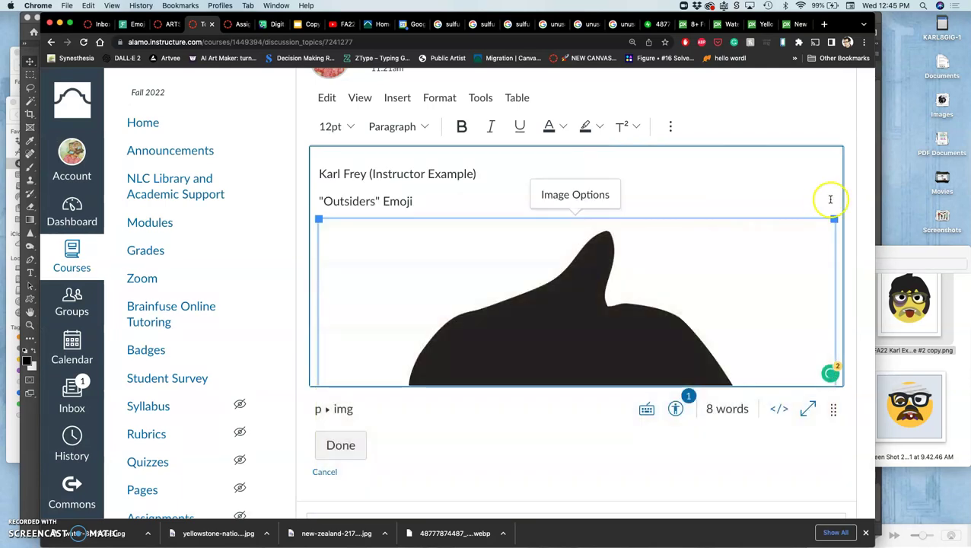
Shrink the inserted emoji image to about 40% of its width in the post, and save the edited post
{"action": "left_click_drag", "start_coordinate": [834, 219], "coordinate": [624, 243]}
{"action": "scroll", "coordinate": [674, 264], "scroll_direction": "down", "scroll_amount": 3}
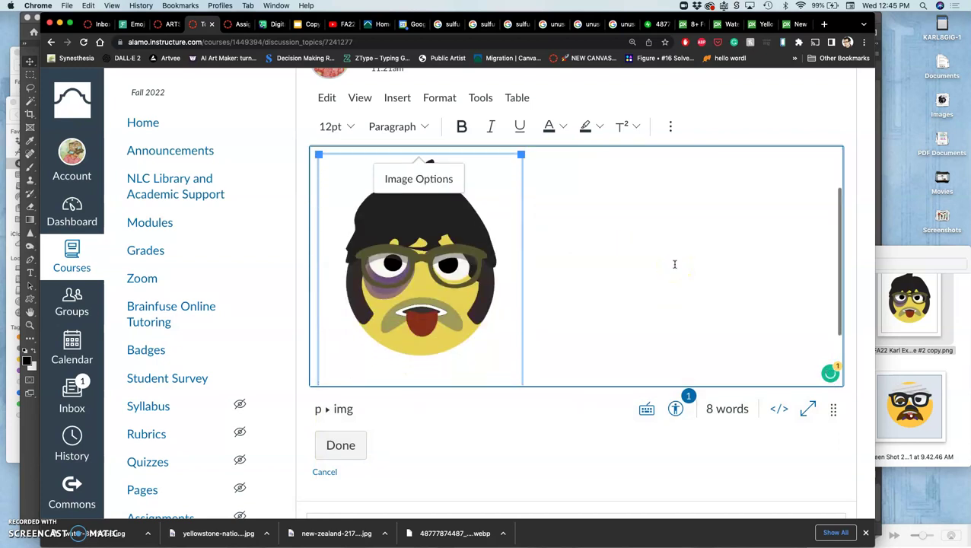
{"action": "scroll", "coordinate": [674, 264], "scroll_direction": "up", "scroll_amount": 2}
{"action": "left_click", "coordinate": [341, 446]}
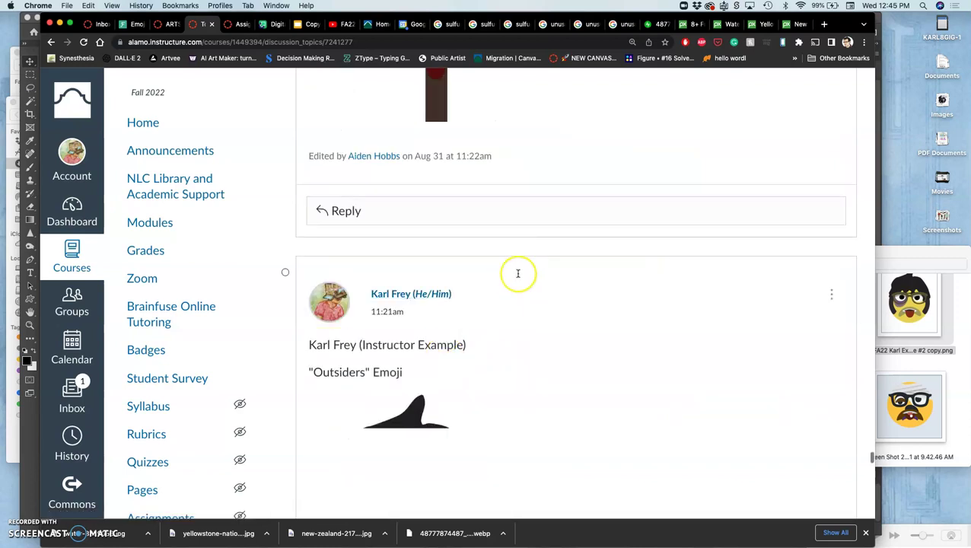
{"action": "scroll", "coordinate": [518, 273], "scroll_direction": "down", "scroll_amount": 5}
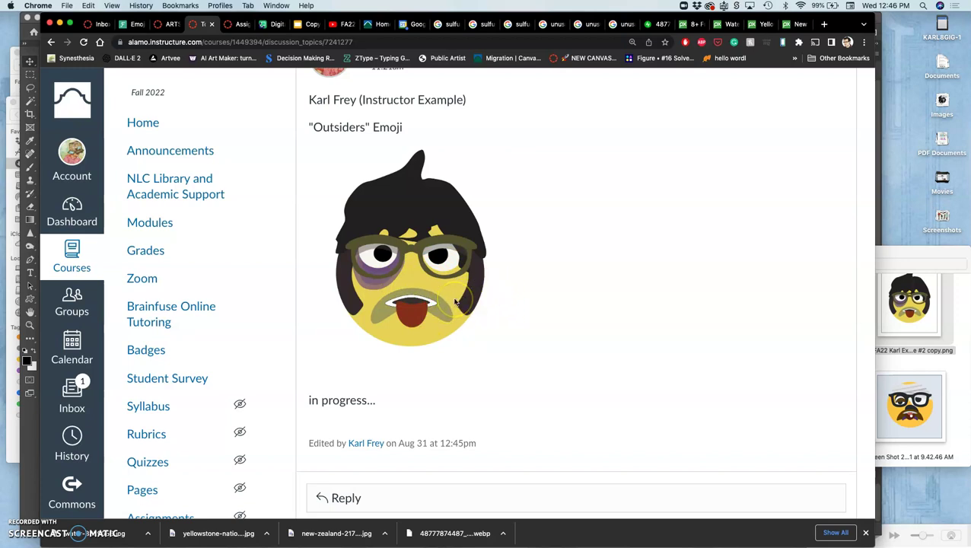
Look through the discussion's export directions, bonus finishing examples, submission instructions and the posted student emojis
{"action": "scroll", "coordinate": [520, 296], "scroll_direction": "up", "scroll_amount": 5}
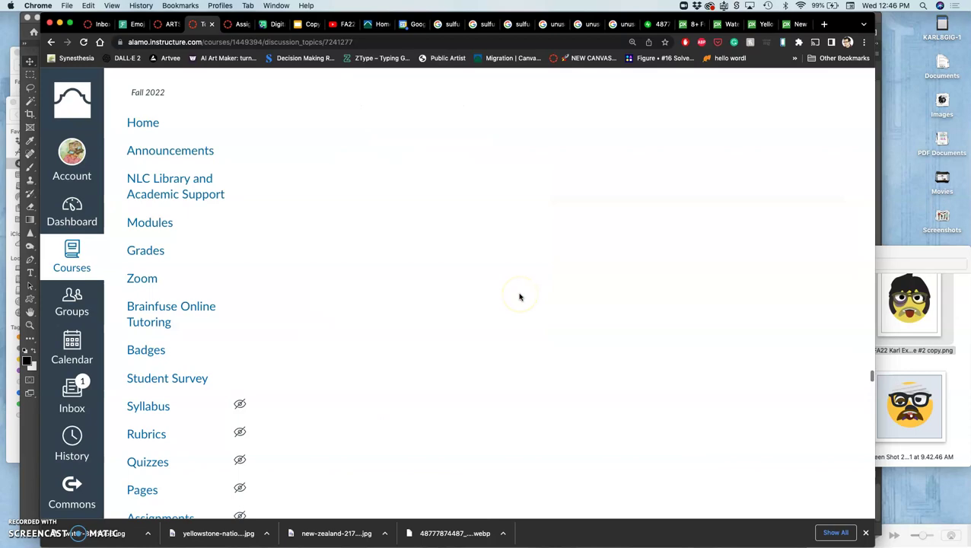
{"action": "scroll", "coordinate": [520, 297], "scroll_direction": "down", "scroll_amount": 10}
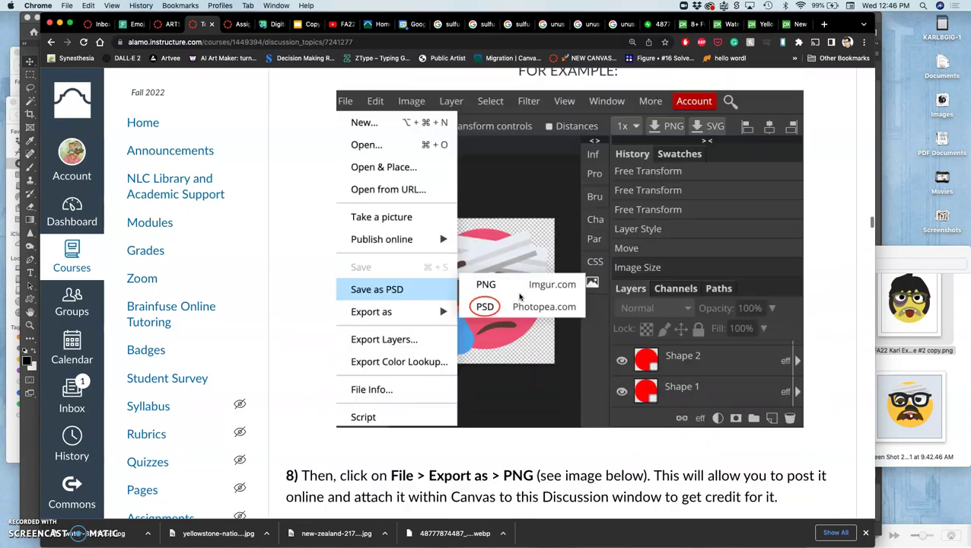
{"action": "scroll", "coordinate": [520, 297], "scroll_direction": "down", "scroll_amount": 12}
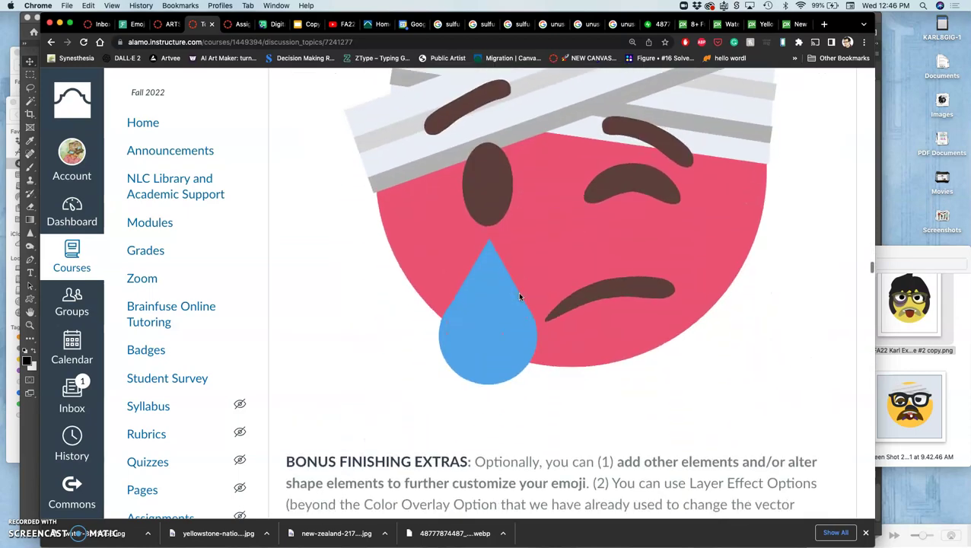
{"action": "scroll", "coordinate": [371, 472], "scroll_direction": "down", "scroll_amount": 10}
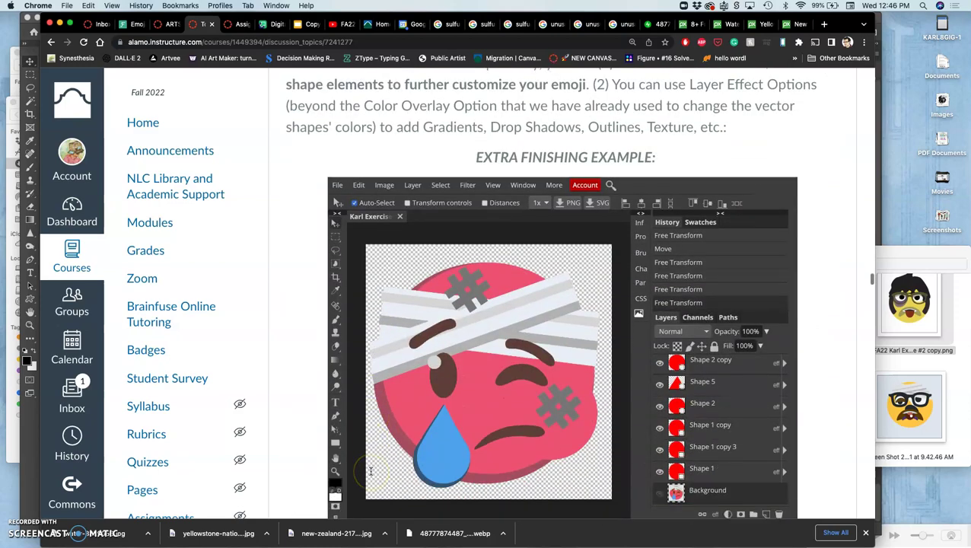
{"action": "scroll", "coordinate": [470, 388], "scroll_direction": "down", "scroll_amount": 6}
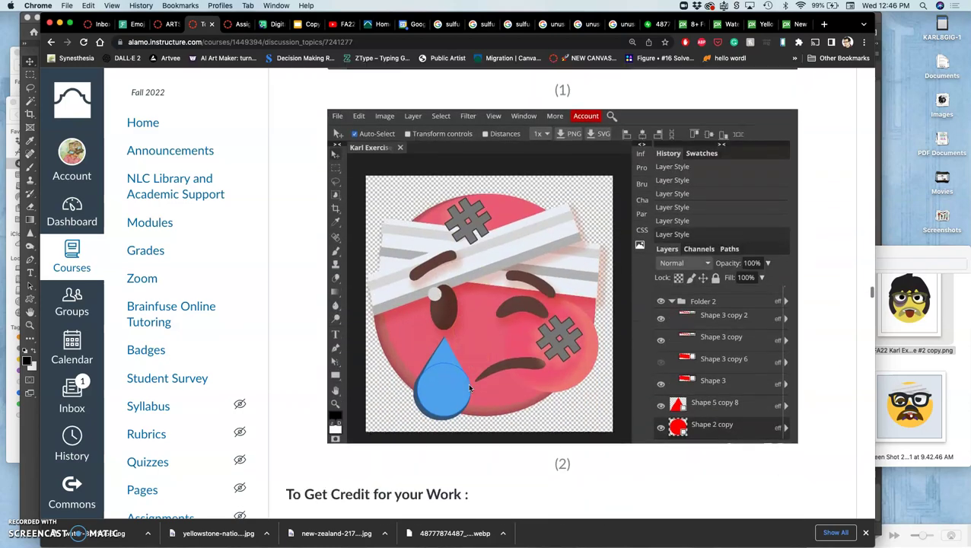
{"action": "scroll", "coordinate": [466, 287], "scroll_direction": "down", "scroll_amount": 5}
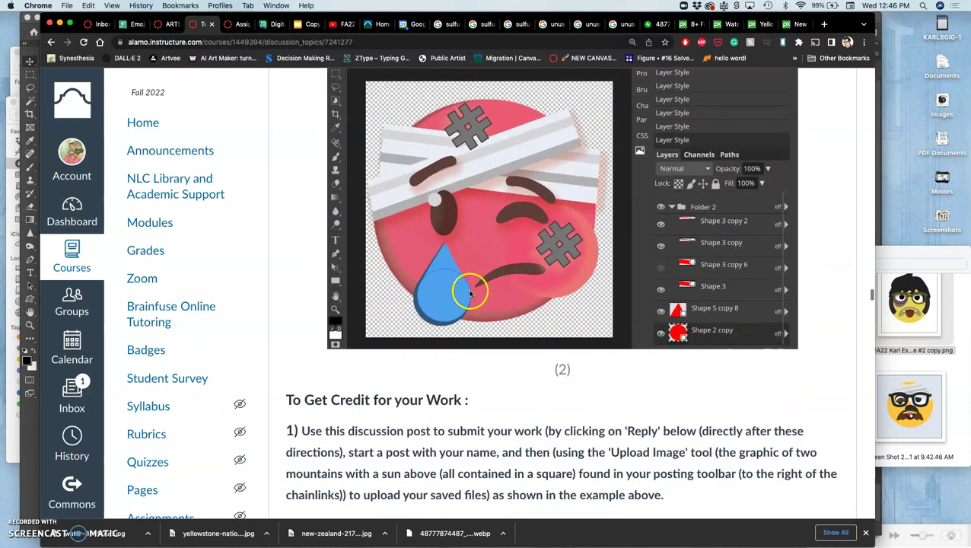
{"action": "scroll", "coordinate": [504, 294], "scroll_direction": "down", "scroll_amount": 15}
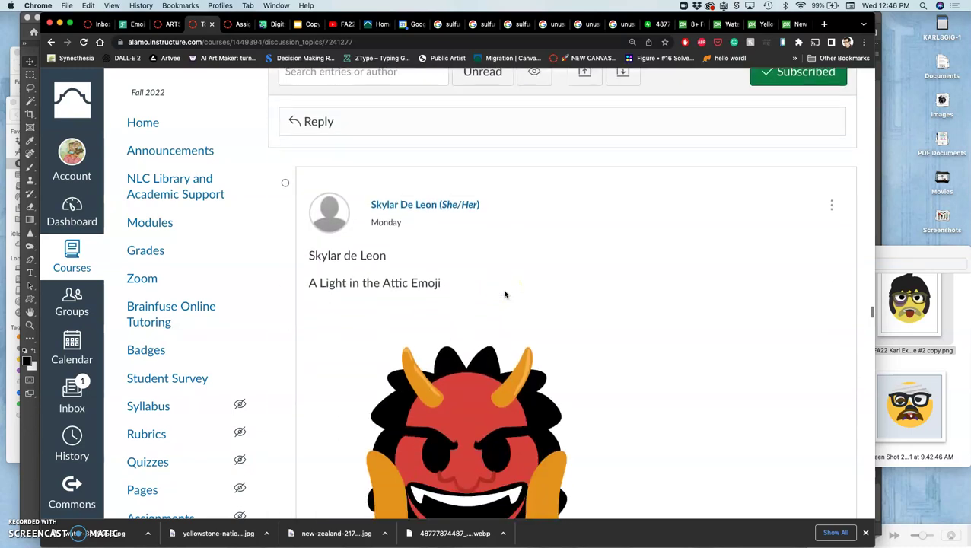
{"action": "scroll", "coordinate": [504, 294], "scroll_direction": "down", "scroll_amount": 20}
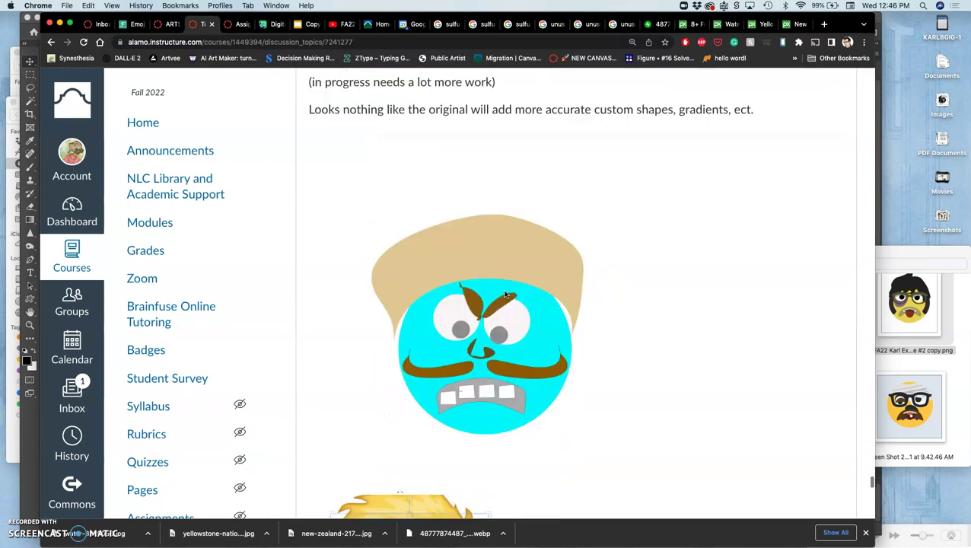
{"action": "scroll", "coordinate": [505, 293], "scroll_direction": "up", "scroll_amount": 5}
{"action": "scroll", "coordinate": [505, 294], "scroll_direction": "down", "scroll_amount": 5}
{"action": "scroll", "coordinate": [505, 294], "scroll_direction": "up", "scroll_amount": 1}
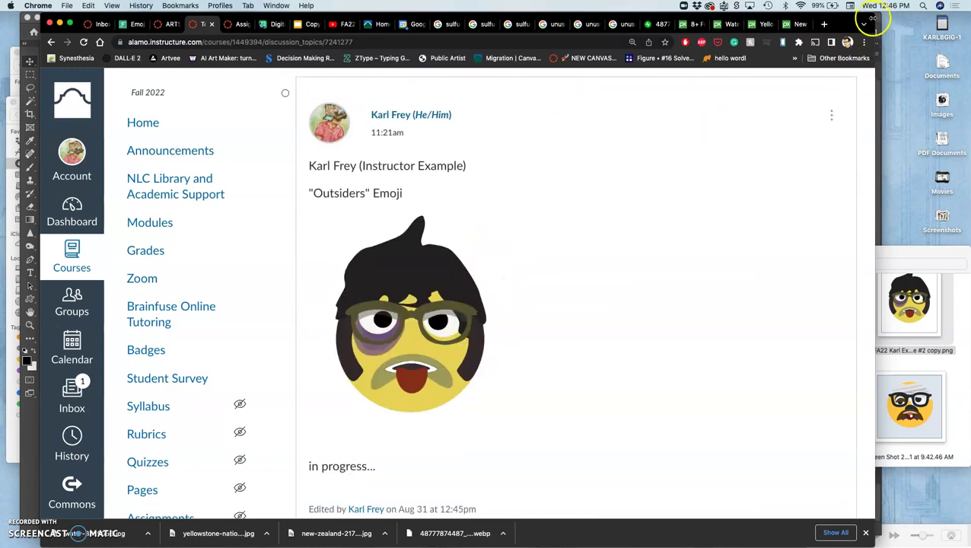
Narrow the Chrome window to uncover Photoshop behind it, and switch to the Exercise #2 PSD in Photoshop
{"action": "left_click_drag", "start_coordinate": [872, 16], "coordinate": [798, 17]}
{"action": "scroll", "coordinate": [729, 150], "scroll_direction": "up", "scroll_amount": 6}
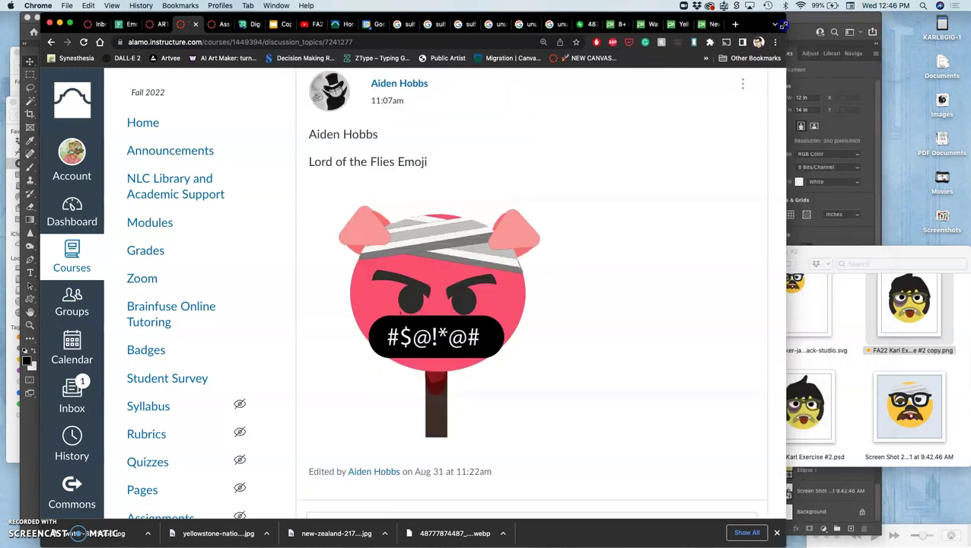
{"action": "scroll", "coordinate": [650, 264], "scroll_direction": "down", "scroll_amount": 5}
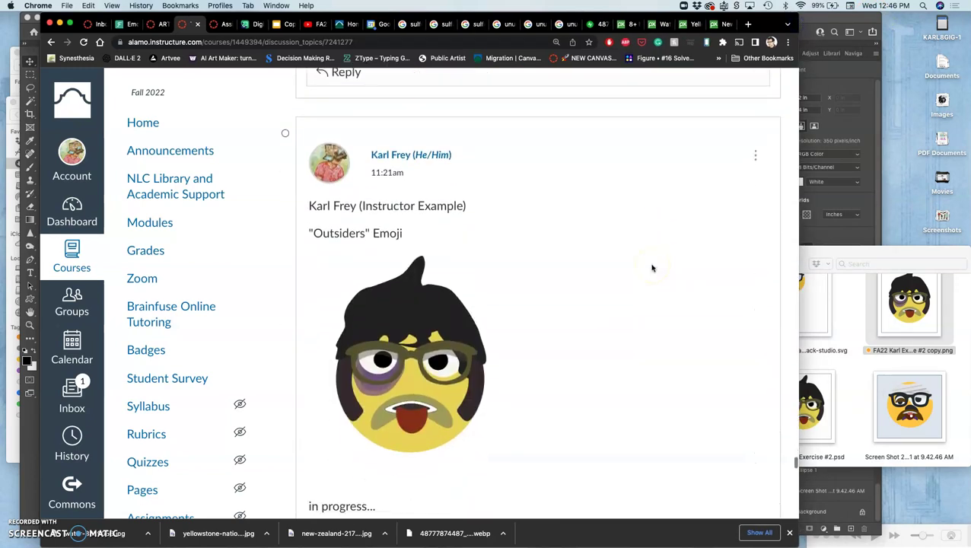
{"action": "left_click", "coordinate": [843, 23]}
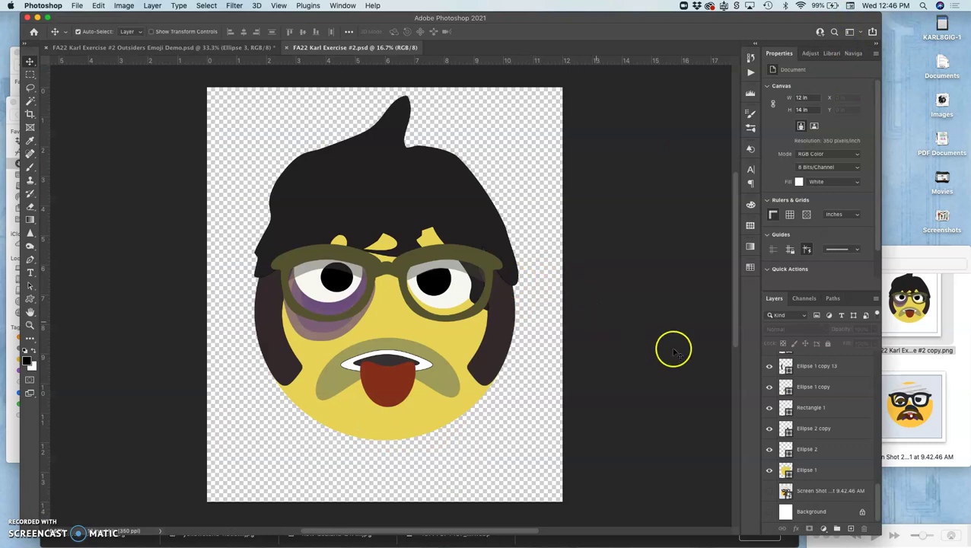
Duplicate the Fox 1 hair layer, scale the copy to about 49% by 34%, rotate it -21.87°, and move it onto the hair's upper-left area
{"action": "left_click", "coordinate": [413, 188]}
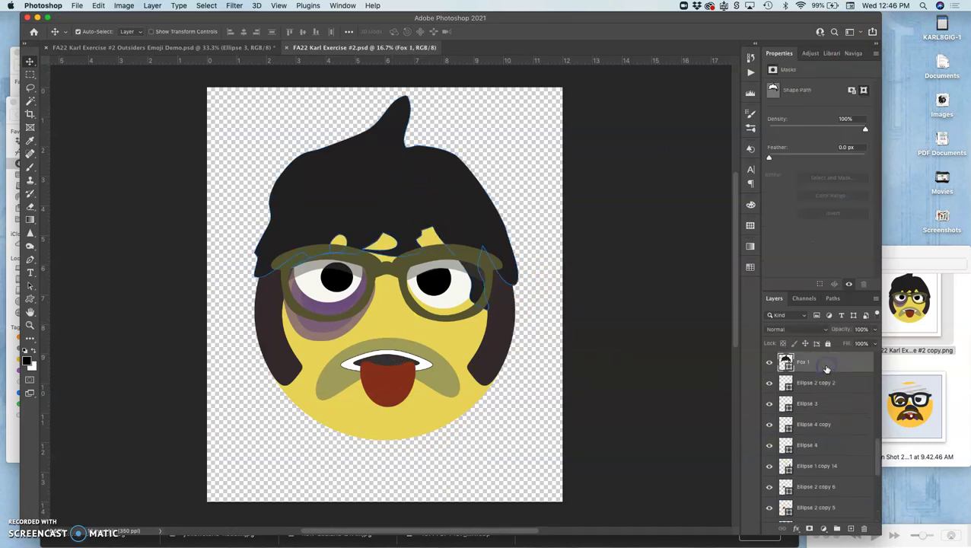
{"action": "key", "text": "super+j"}
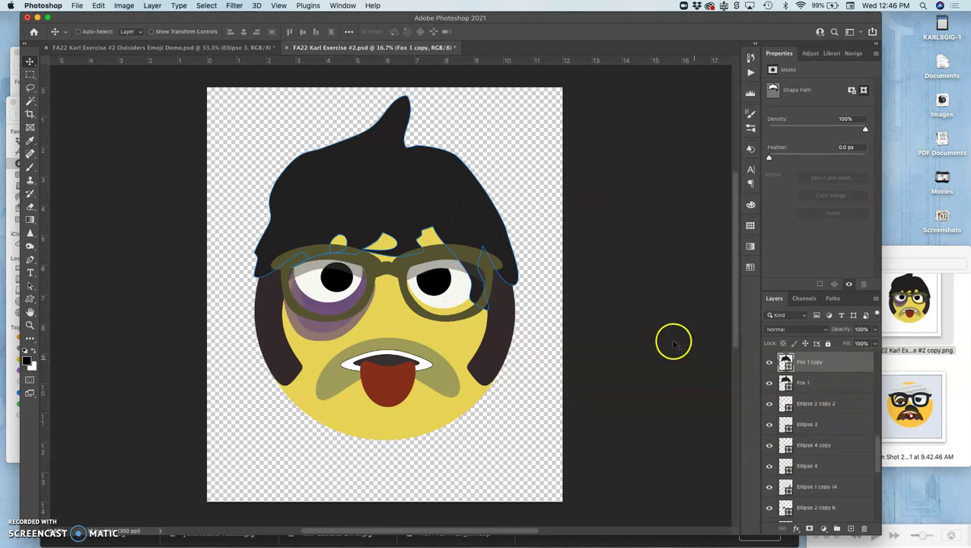
{"action": "key", "text": "super+t"}
{"action": "left_click_drag", "start_coordinate": [517, 312], "coordinate": [430, 238]}
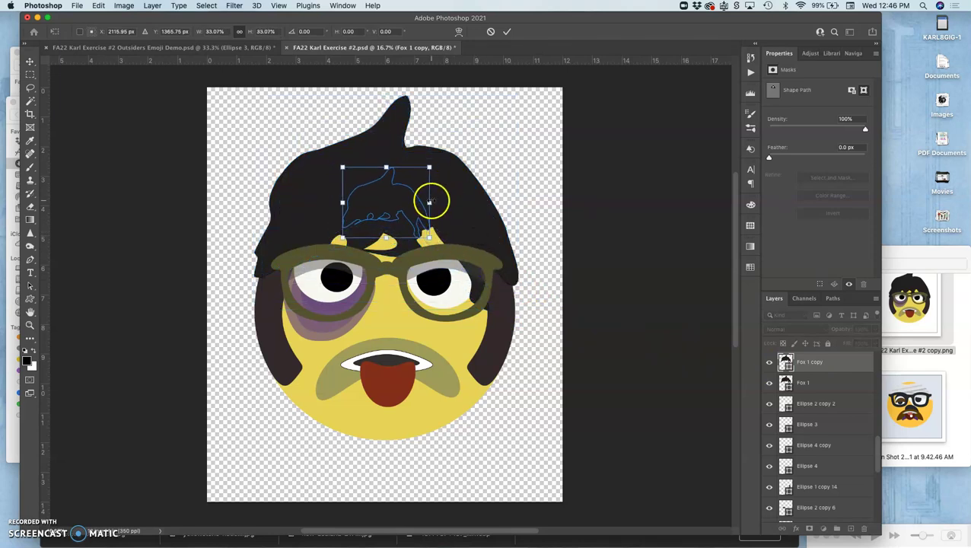
{"action": "left_click_drag", "start_coordinate": [430, 202], "coordinate": [466, 202]}
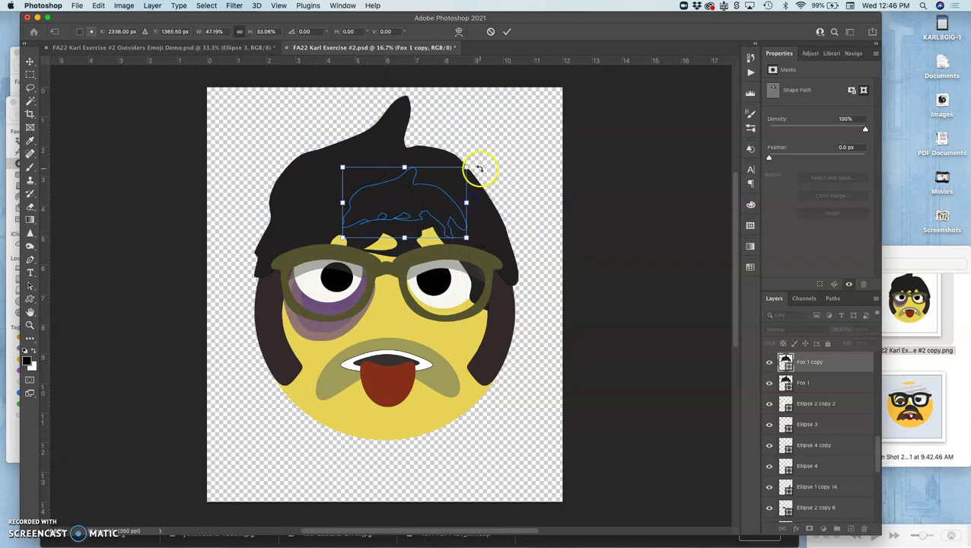
{"action": "left_click_drag", "start_coordinate": [477, 162], "coordinate": [457, 138]}
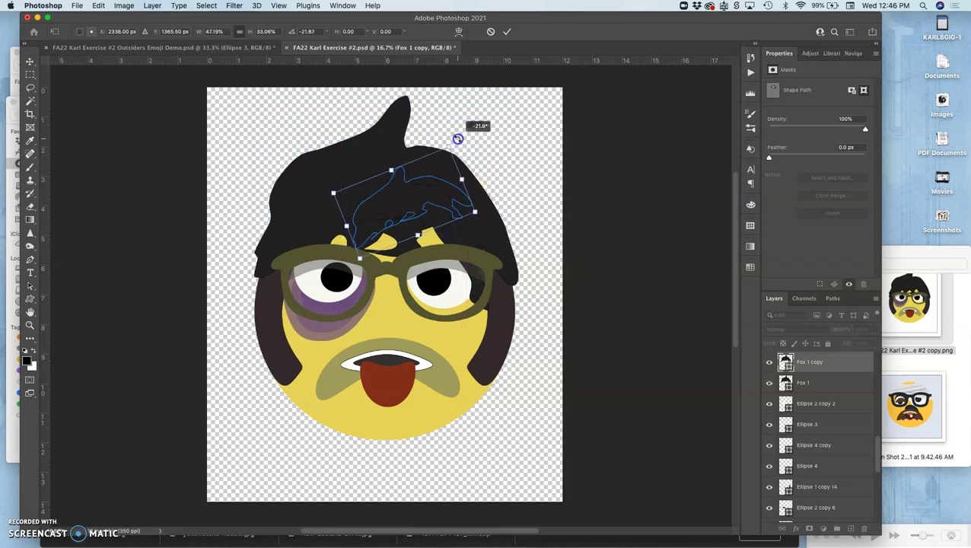
{"action": "left_click_drag", "start_coordinate": [432, 192], "coordinate": [391, 145]}
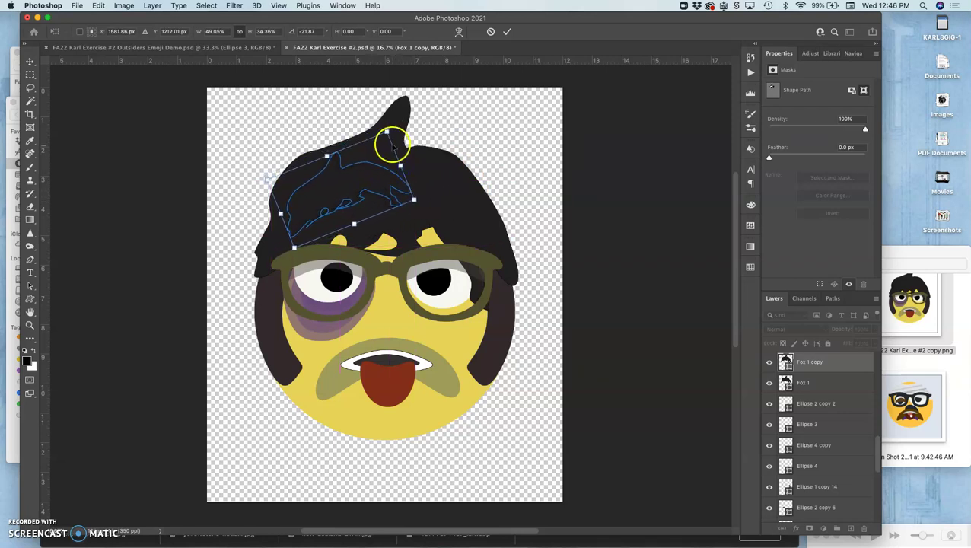
Warp the small hair copy so it curves along the upper-left hairline like a highlight, and apply the transform
{"action": "right_click", "coordinate": [369, 160]}
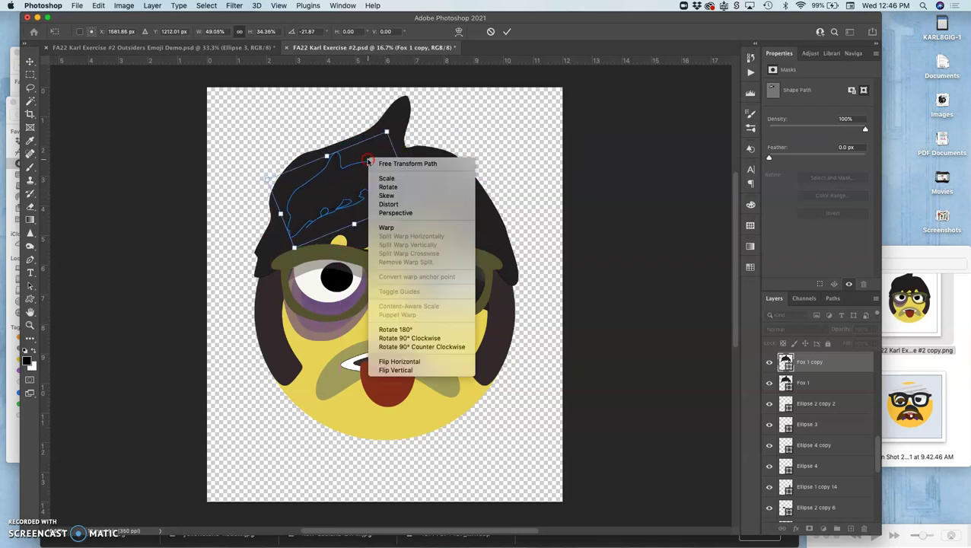
{"action": "left_click", "coordinate": [386, 227]}
{"action": "left_click_drag", "start_coordinate": [363, 204], "coordinate": [390, 131]}
{"action": "left_click_drag", "start_coordinate": [397, 210], "coordinate": [422, 183]}
{"action": "left_click_drag", "start_coordinate": [353, 191], "coordinate": [347, 184]}
{"action": "mouse_move", "coordinate": [292, 218]}
{"action": "left_mouse_down"}
{"action": "mouse_move", "coordinate": [279, 233]}
{"action": "mouse_move", "coordinate": [291, 224]}
{"action": "left_mouse_up"}
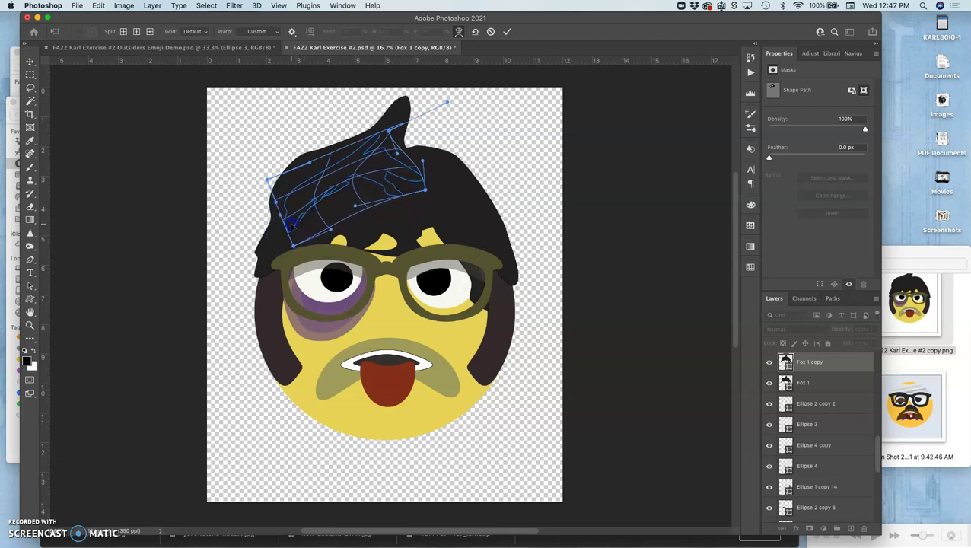
{"action": "key", "text": "Return"}
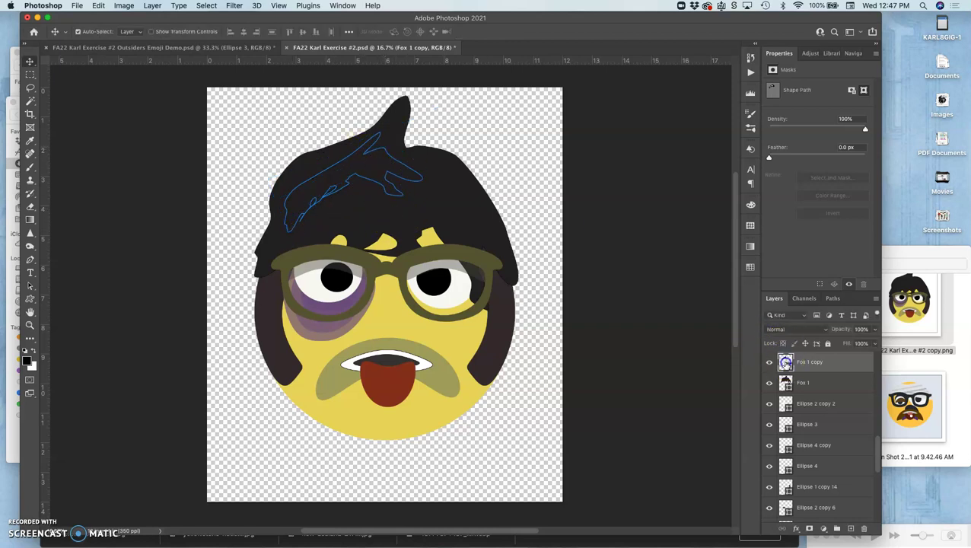
Recolor the Fox 1 copy highlight with the dark bluish grey 575a5e
{"action": "double_click", "coordinate": [786, 362]}
{"action": "left_click", "coordinate": [383, 175]}
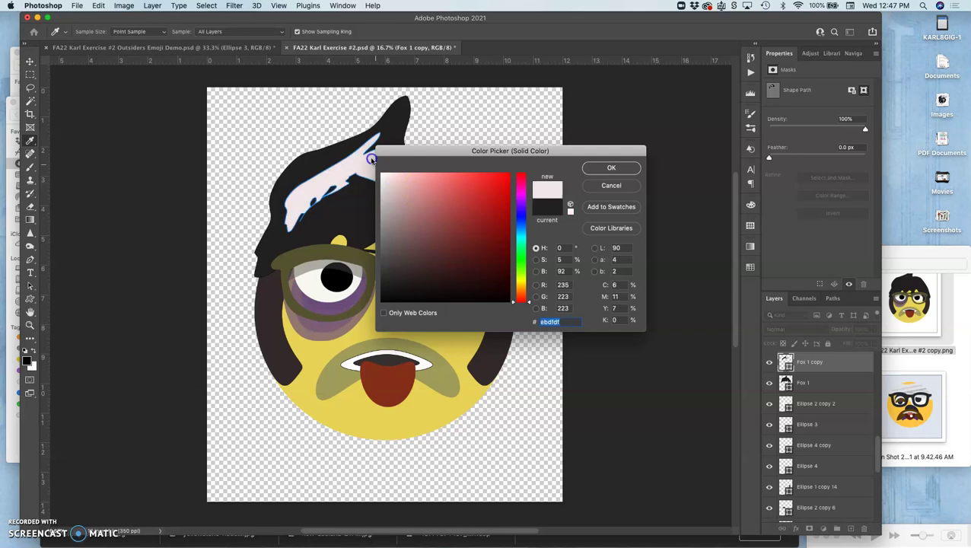
{"action": "left_click_drag", "start_coordinate": [505, 154], "coordinate": [616, 157]}
{"action": "mouse_move", "coordinate": [526, 227]}
{"action": "left_mouse_down"}
{"action": "mouse_move", "coordinate": [501, 219]}
{"action": "mouse_move", "coordinate": [501, 254]}
{"action": "mouse_move", "coordinate": [511, 243]}
{"action": "left_mouse_up"}
{"action": "left_click_drag", "start_coordinate": [629, 237], "coordinate": [627, 229]}
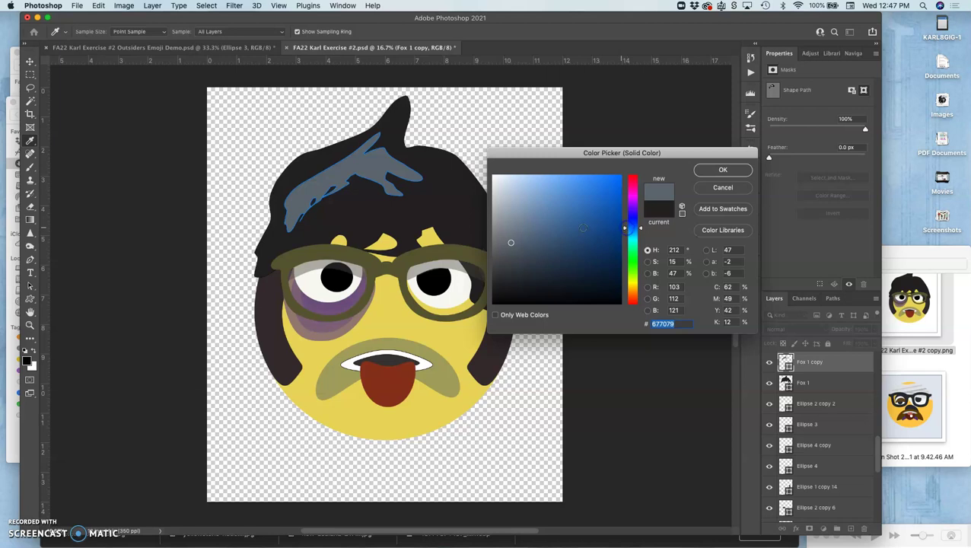
{"action": "left_click_drag", "start_coordinate": [497, 211], "coordinate": [501, 255]}
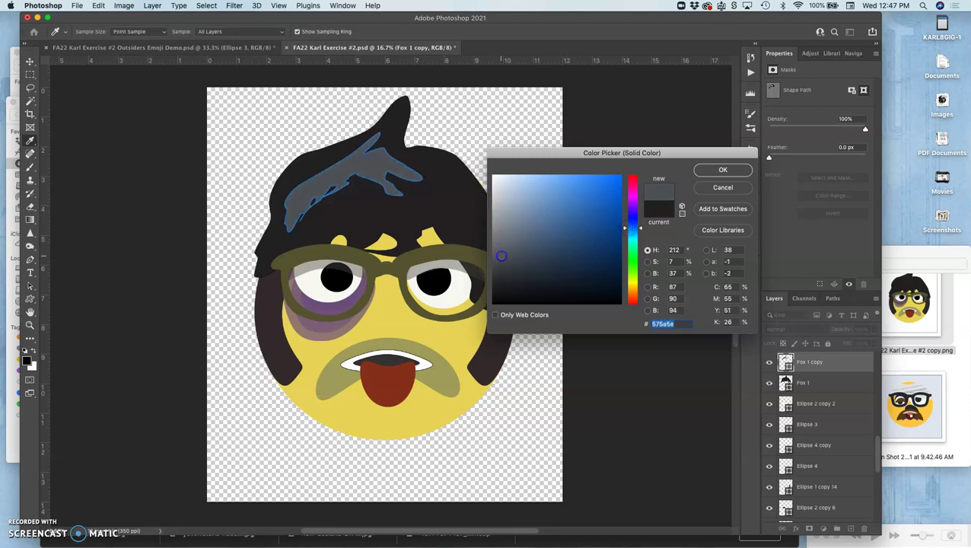
{"action": "left_click", "coordinate": [719, 169]}
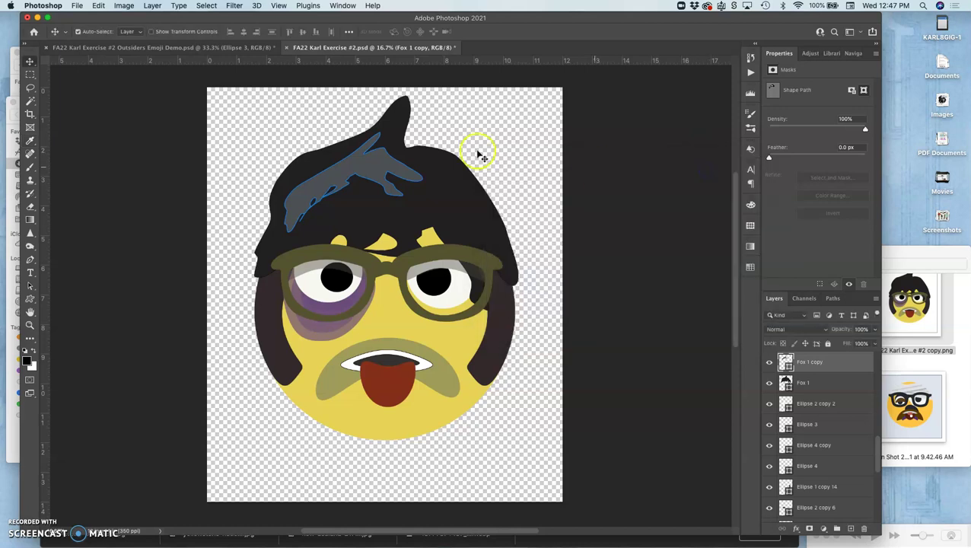
Deselect the Fox 1 copy layer to inspect the hair highlight without its path outline, and reselect the layer
{"action": "left_click", "coordinate": [31, 87]}
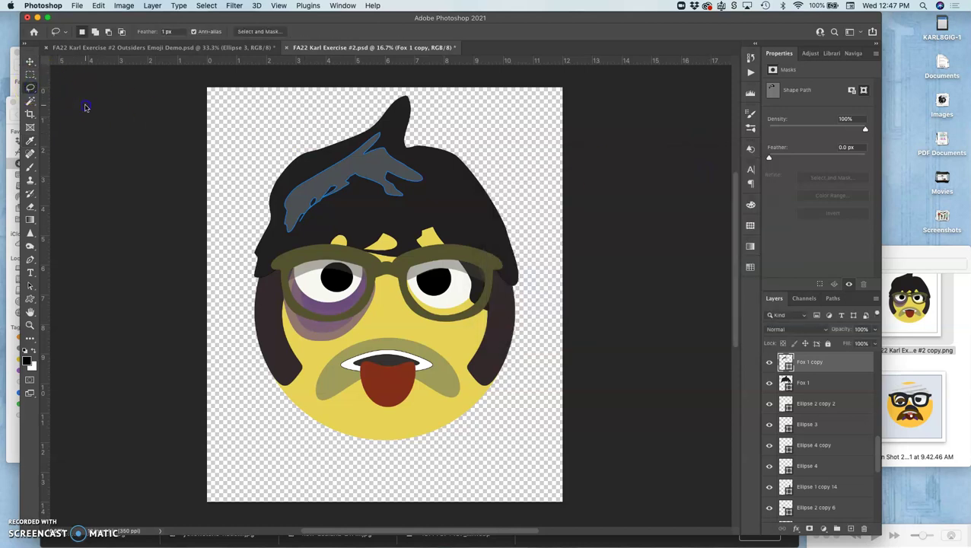
{"action": "left_click", "coordinate": [31, 61]}
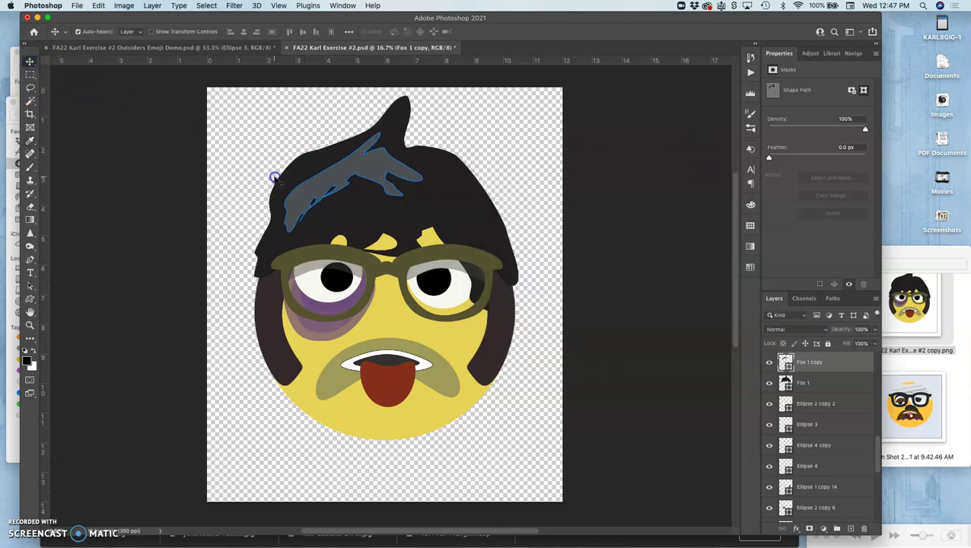
{"action": "left_click", "coordinate": [275, 177]}
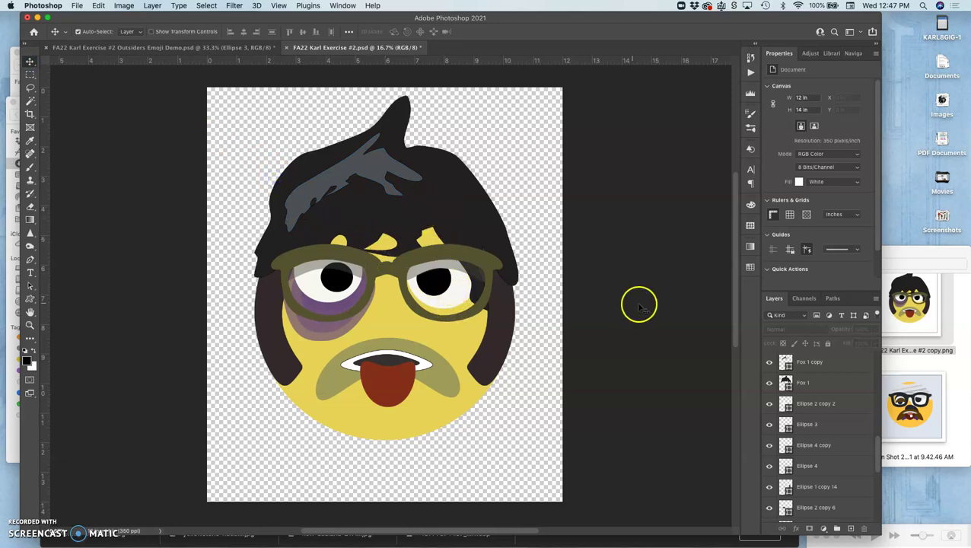
{"action": "left_click", "coordinate": [801, 366]}
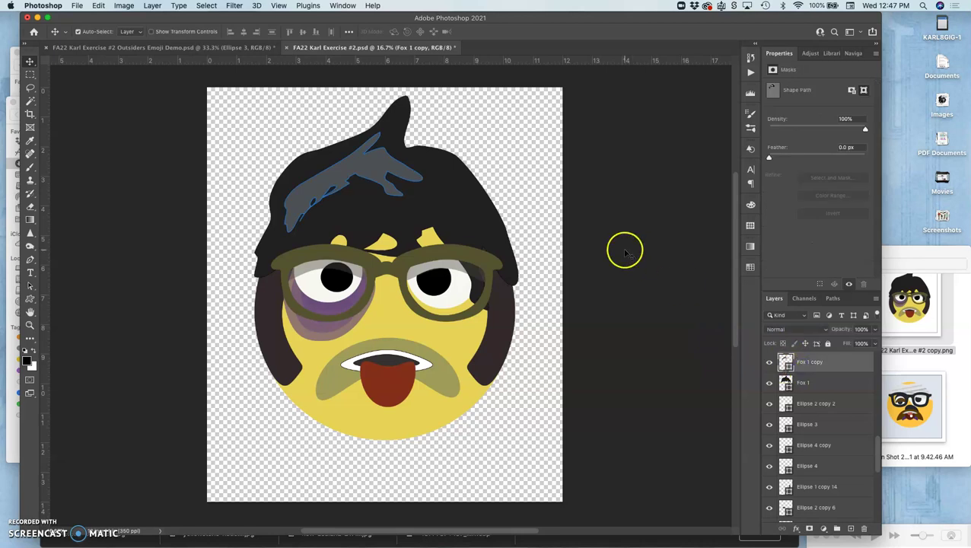
Activate the Custom Shape tool and browse the Leaf Trees, Boats, Flowers and Wild Animals shape sets for a hair highlight shape
{"action": "left_click", "coordinate": [30, 299]}
{"action": "right_click", "coordinate": [30, 299]}
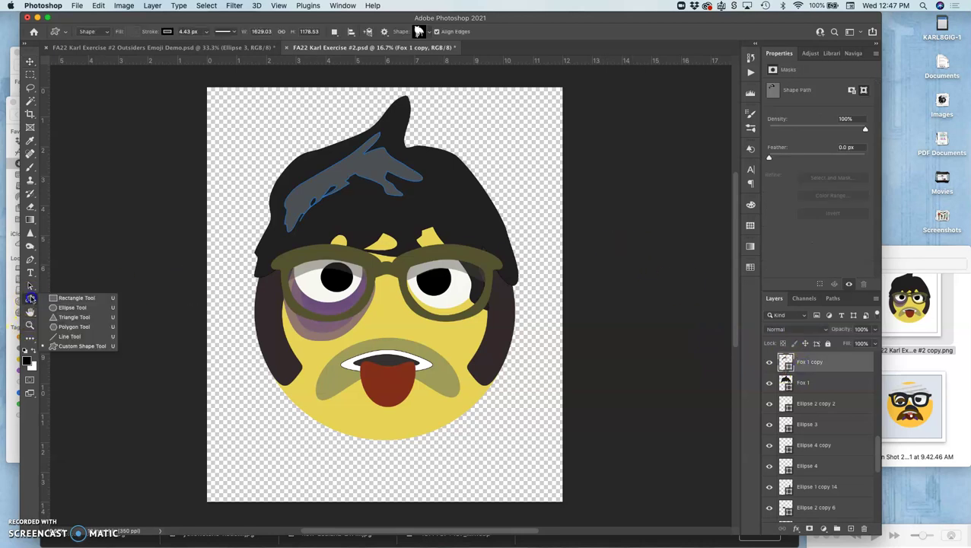
{"action": "left_click", "coordinate": [73, 348]}
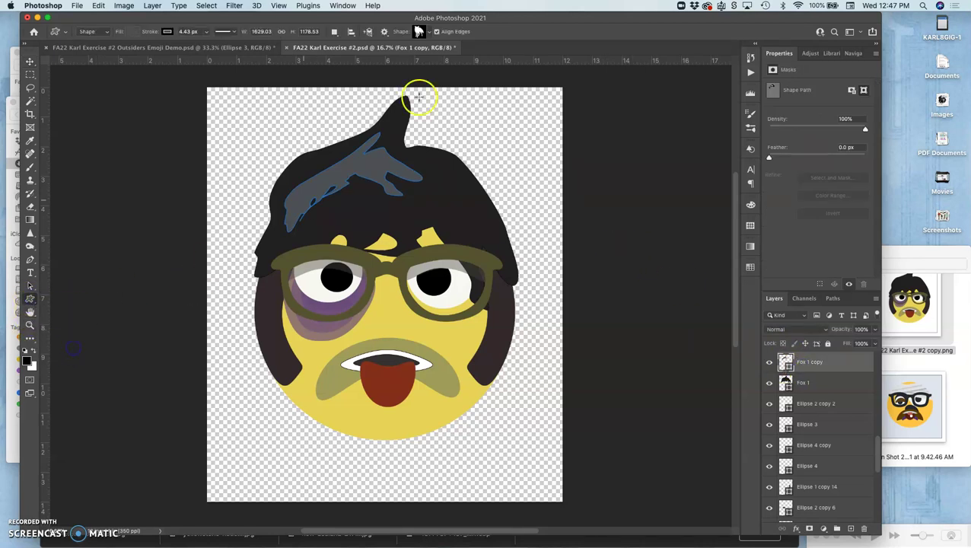
{"action": "left_click", "coordinate": [419, 31]}
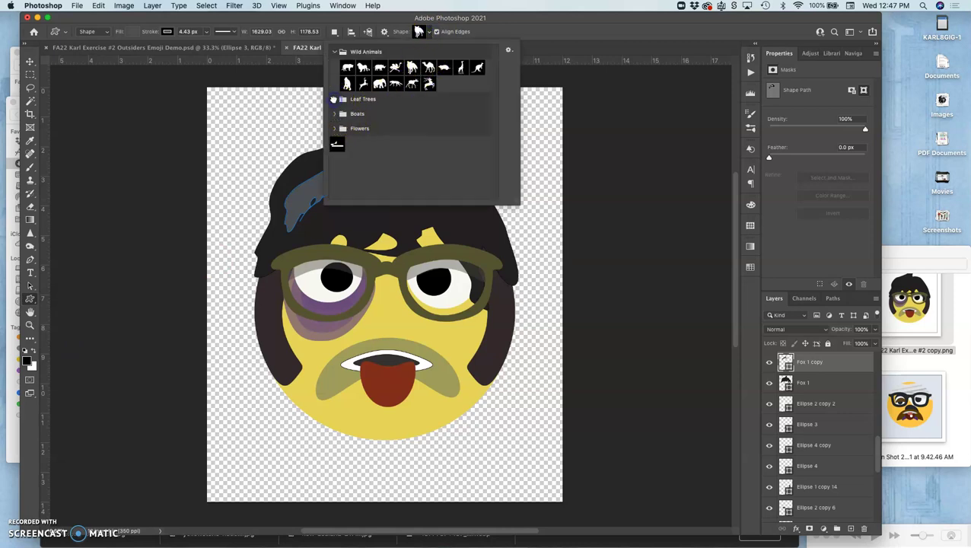
{"action": "left_click", "coordinate": [333, 99]}
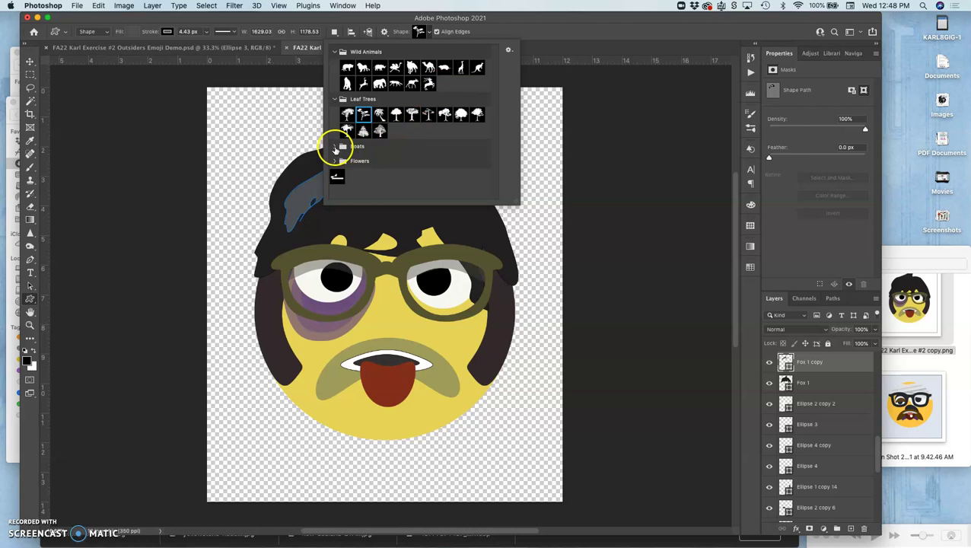
{"action": "left_click", "coordinate": [335, 146]}
{"action": "left_click_drag", "start_coordinate": [346, 169], "coordinate": [333, 175]}
{"action": "left_click", "coordinate": [333, 175]}
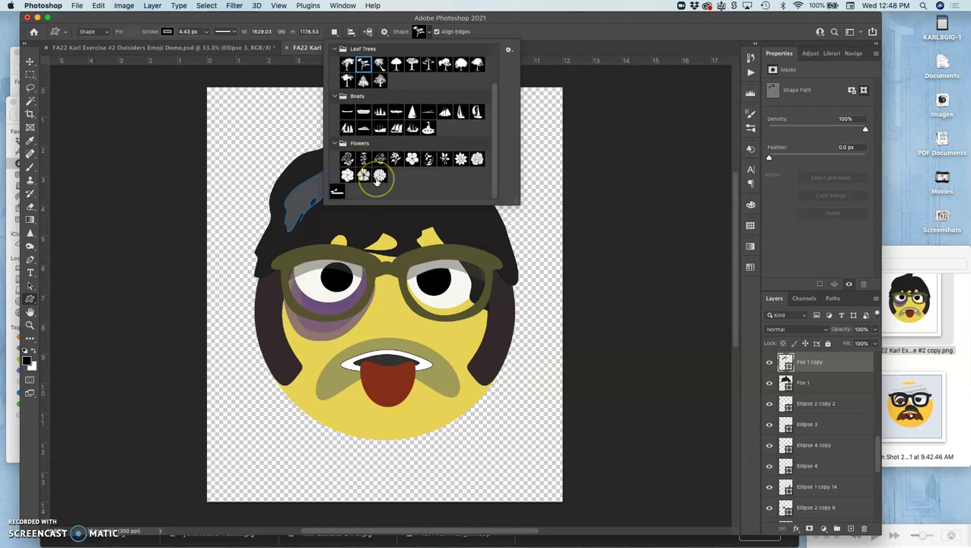
{"action": "left_click_drag", "start_coordinate": [345, 195], "coordinate": [336, 193]}
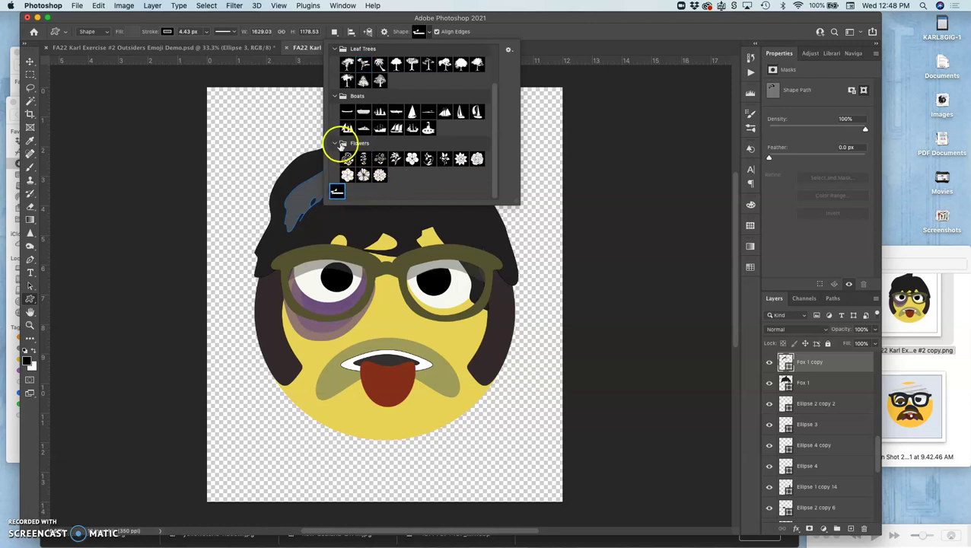
{"action": "scroll", "coordinate": [408, 121], "scroll_direction": "up", "scroll_amount": 2}
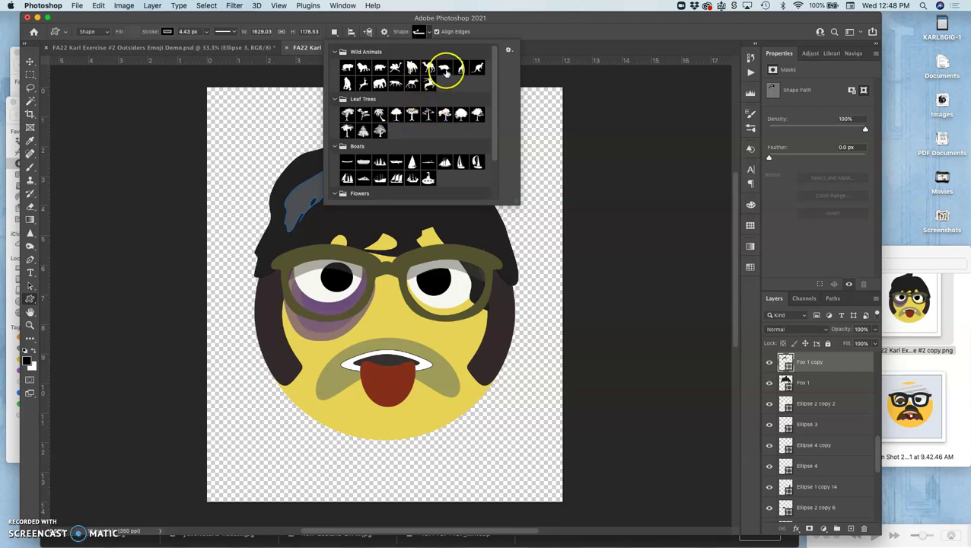
Draw the Wild Animals panther shape about 1410 by 470 px, rotate it 41.70°, and place it along the right side of the hair
{"action": "left_click", "coordinate": [396, 83]}
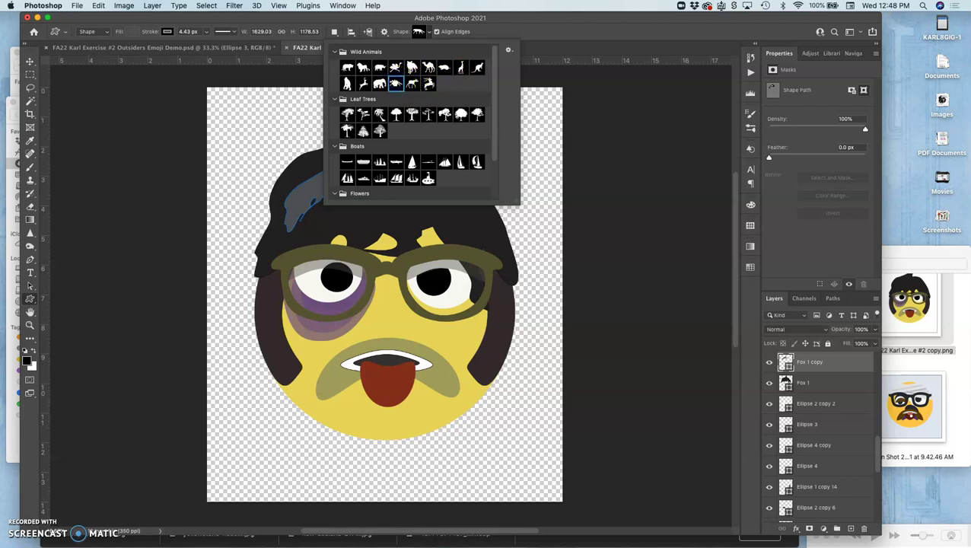
{"action": "left_click_drag", "start_coordinate": [459, 221], "coordinate": [577, 261]}
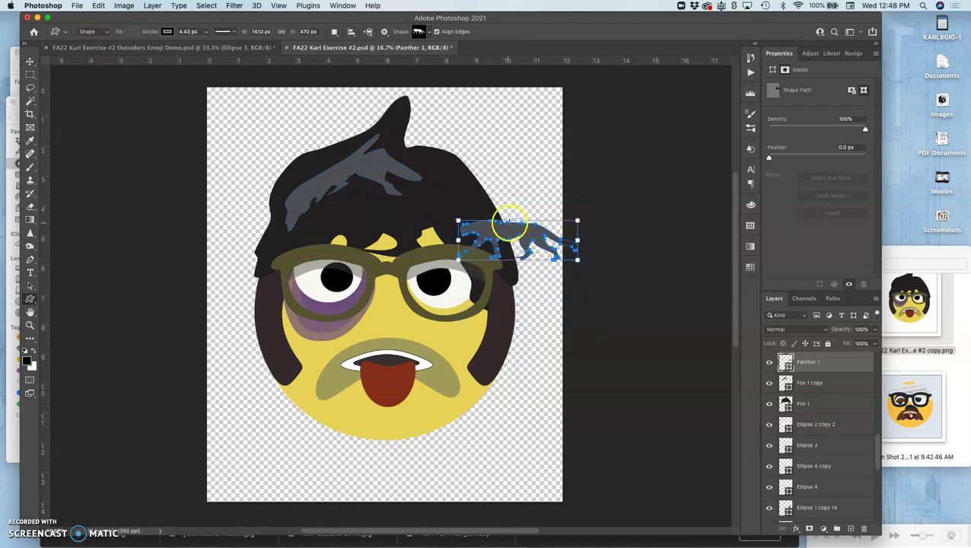
{"action": "left_click_drag", "start_coordinate": [475, 199], "coordinate": [502, 214]}
{"action": "left_click", "coordinate": [30, 61]}
{"action": "left_click", "coordinate": [503, 210]}
{"action": "left_click_drag", "start_coordinate": [455, 190], "coordinate": [454, 185]}
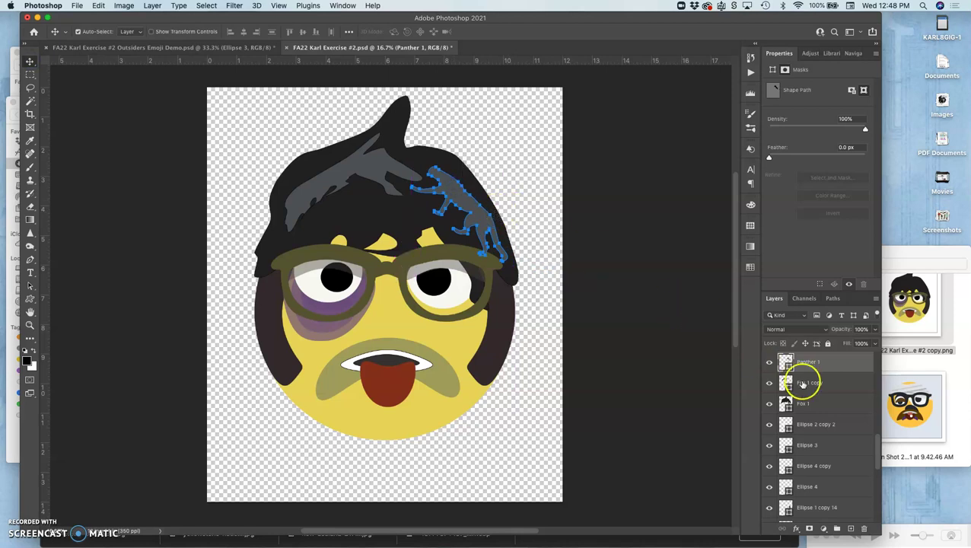
Recolor the Panther 1 shape with the dark bluish grey 444b52
{"action": "double_click", "coordinate": [786, 362]}
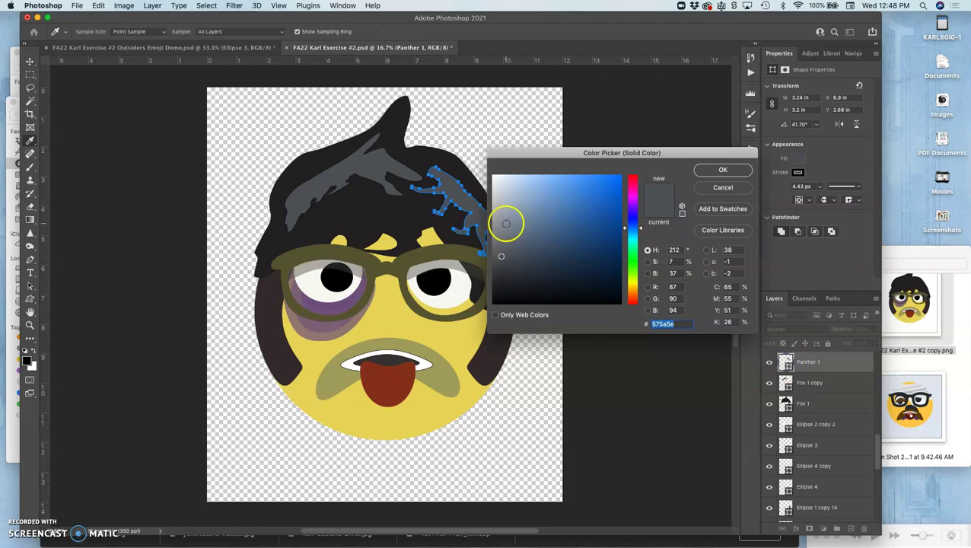
{"action": "left_click", "coordinate": [509, 241]}
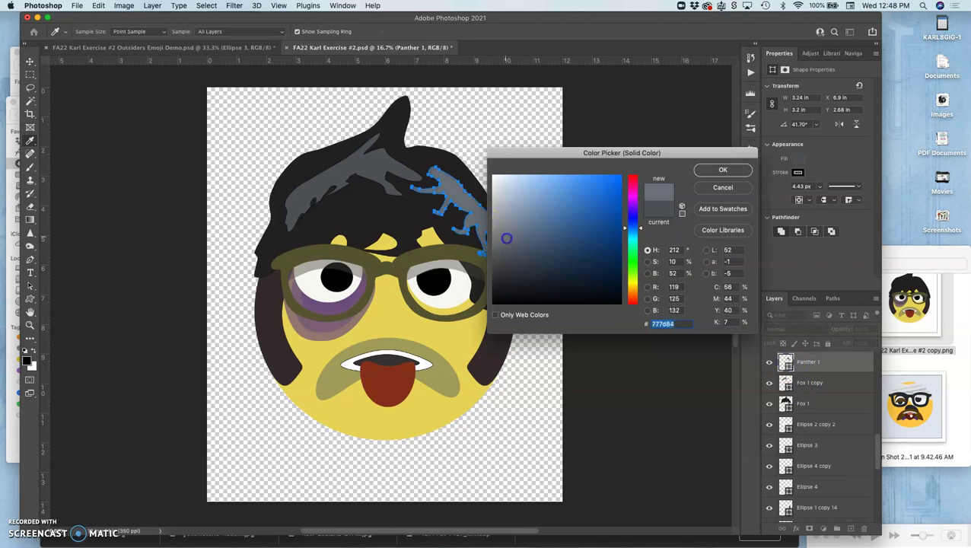
{"action": "left_click_drag", "start_coordinate": [507, 238], "coordinate": [518, 257]}
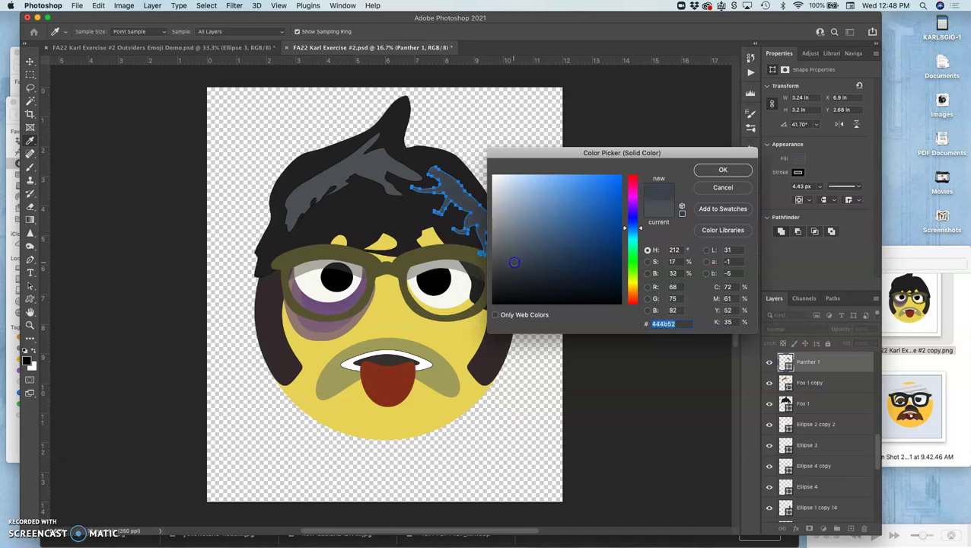
{"action": "left_click", "coordinate": [701, 172]}
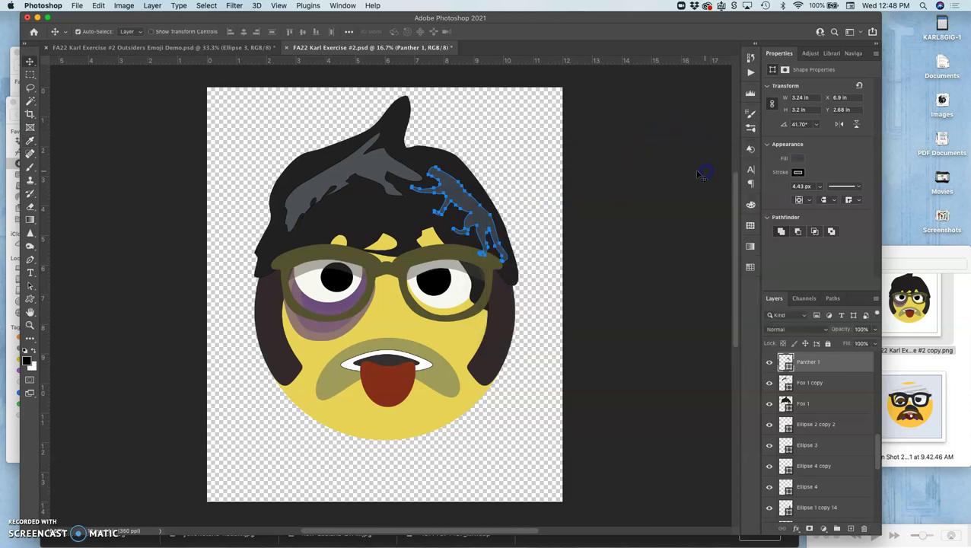
Warp the Panther 1 shape to follow the right hair contour with its legs pulled inward, apply the transform, and deselect the layer
{"action": "key", "text": "super+t"}
{"action": "right_click", "coordinate": [469, 201]}
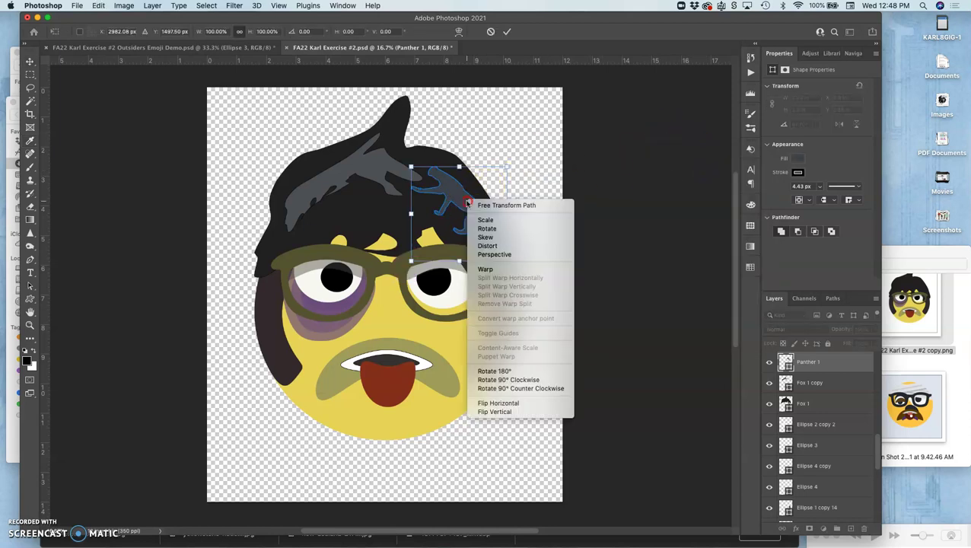
{"action": "left_click", "coordinate": [491, 269]}
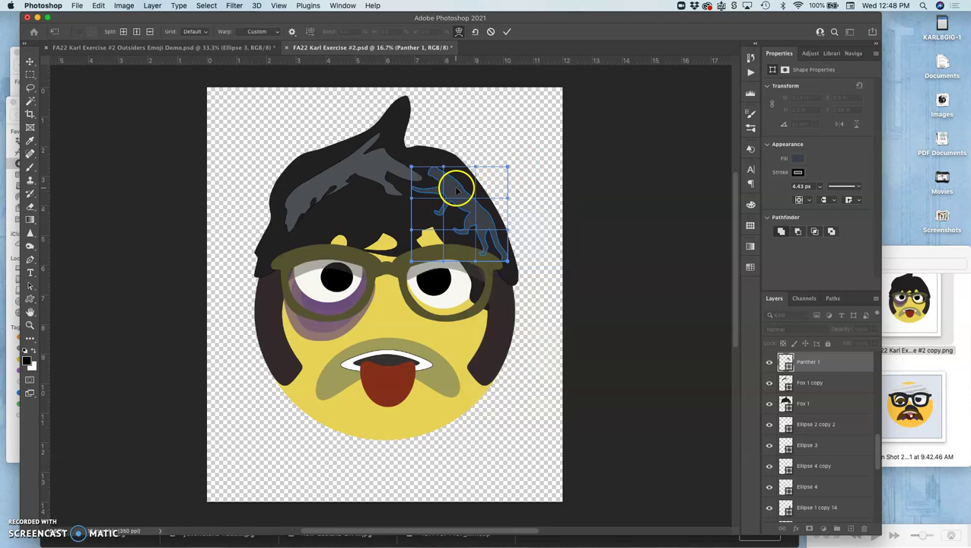
{"action": "left_click_drag", "start_coordinate": [459, 185], "coordinate": [454, 178]}
{"action": "left_click_drag", "start_coordinate": [486, 228], "coordinate": [414, 194]}
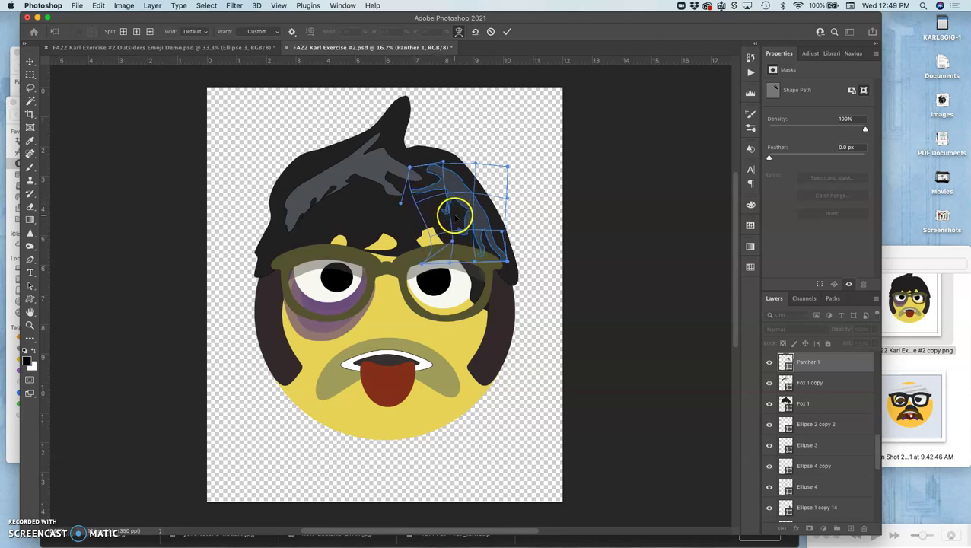
{"action": "left_click_drag", "start_coordinate": [473, 237], "coordinate": [484, 211]}
{"action": "key", "text": "Return"}
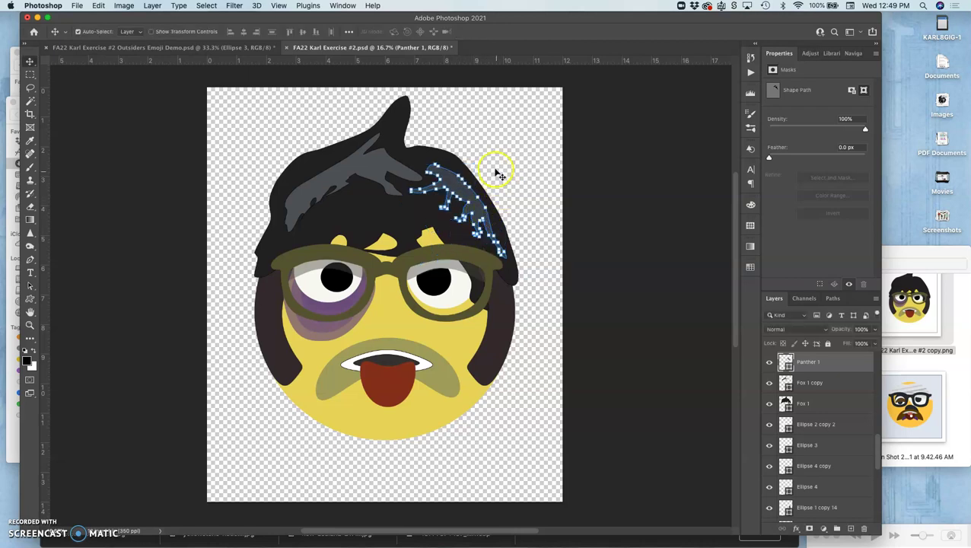
{"action": "left_click", "coordinate": [496, 172]}
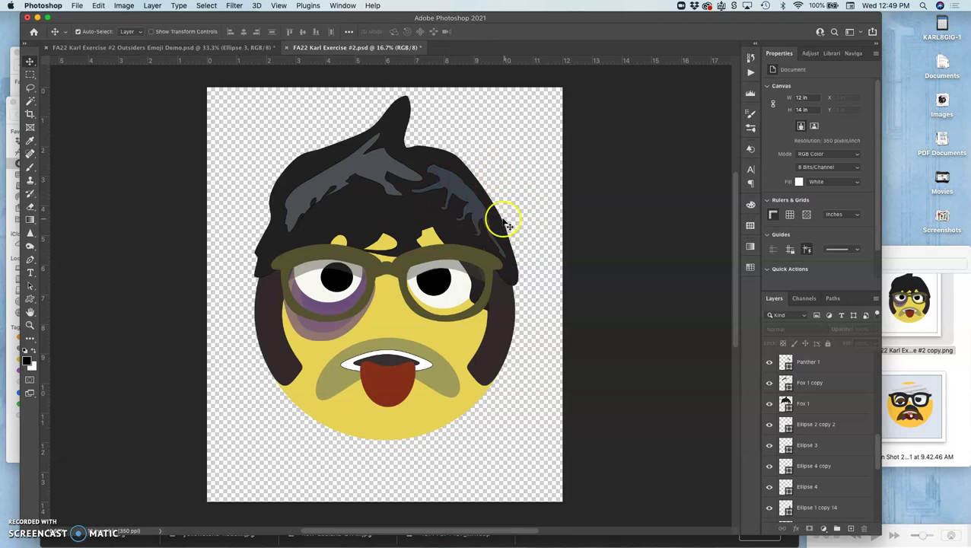
Duplicate the Panther 1 layer and recolor the copy with a light bluish grey
{"action": "left_click", "coordinate": [804, 368]}
{"action": "key", "text": "super+j"}
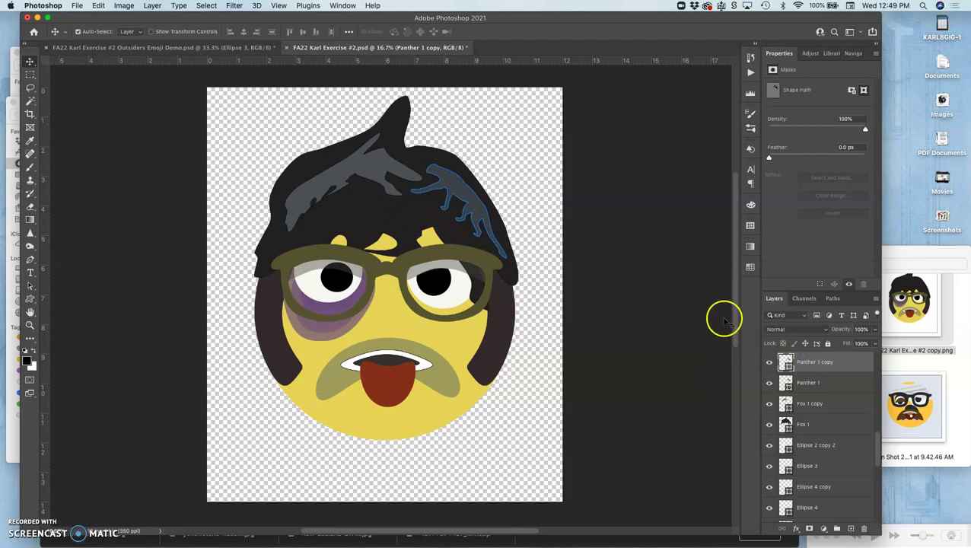
{"action": "double_click", "coordinate": [786, 361]}
{"action": "left_click", "coordinate": [506, 200]}
{"action": "left_click", "coordinate": [720, 169]}
Rotate the light panther copy -64.24° and move it over the grey highlight on the upper-left hair
{"action": "key", "text": "super+t"}
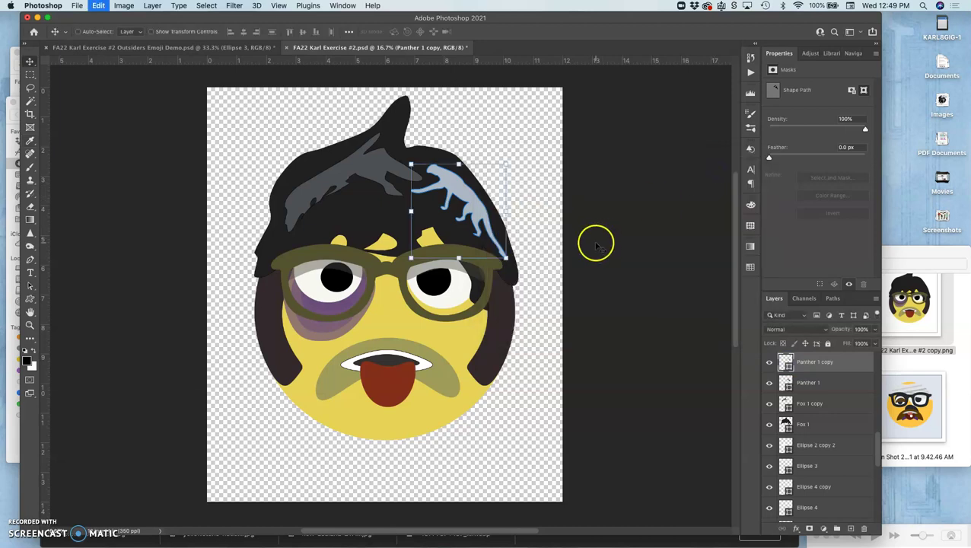
{"action": "left_click_drag", "start_coordinate": [524, 164], "coordinate": [444, 124]}
{"action": "left_click_drag", "start_coordinate": [445, 206], "coordinate": [335, 197]}
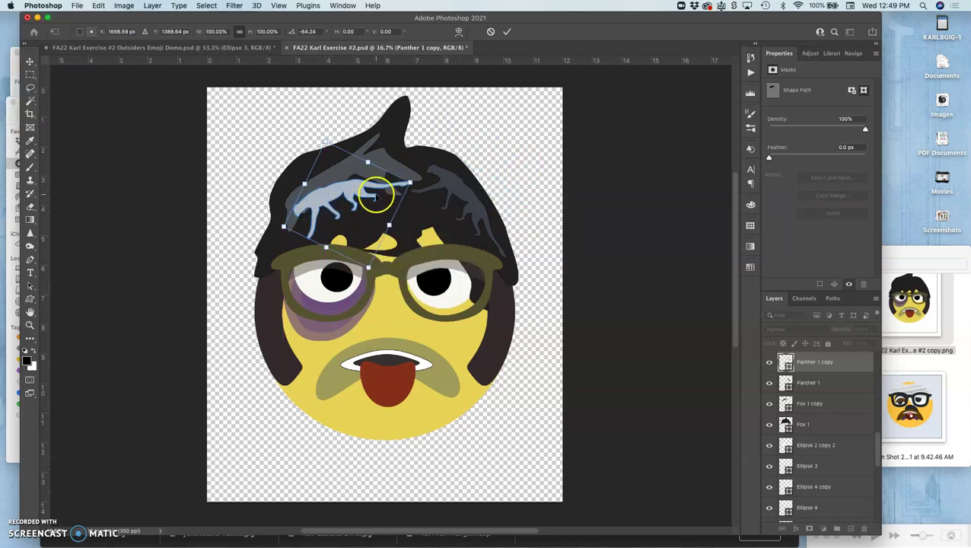
Warp the light panther copy into an arc that follows the grey highlight on the upper-left hair, and apply the transform
{"action": "right_click", "coordinate": [379, 194]}
{"action": "left_click", "coordinate": [397, 263]}
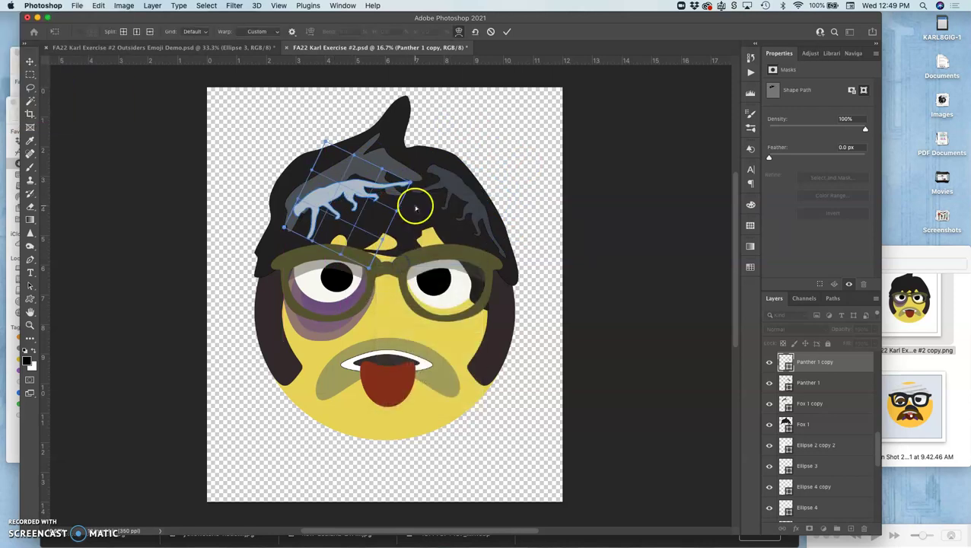
{"action": "left_click_drag", "start_coordinate": [409, 175], "coordinate": [367, 159]}
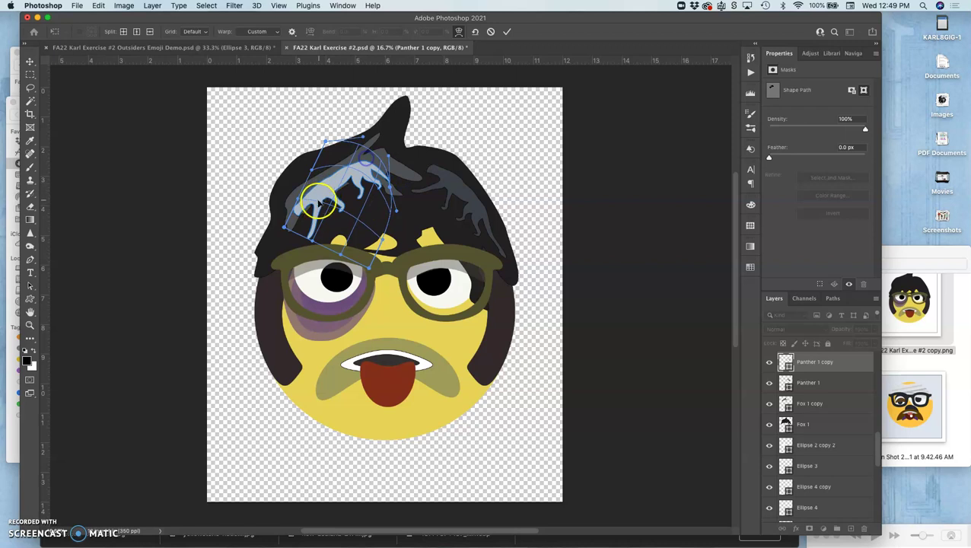
{"action": "mouse_move", "coordinate": [297, 227]}
{"action": "left_mouse_down"}
{"action": "mouse_move", "coordinate": [301, 236]}
{"action": "mouse_move", "coordinate": [310, 229]}
{"action": "left_mouse_up"}
{"action": "left_click_drag", "start_coordinate": [349, 186], "coordinate": [390, 191]}
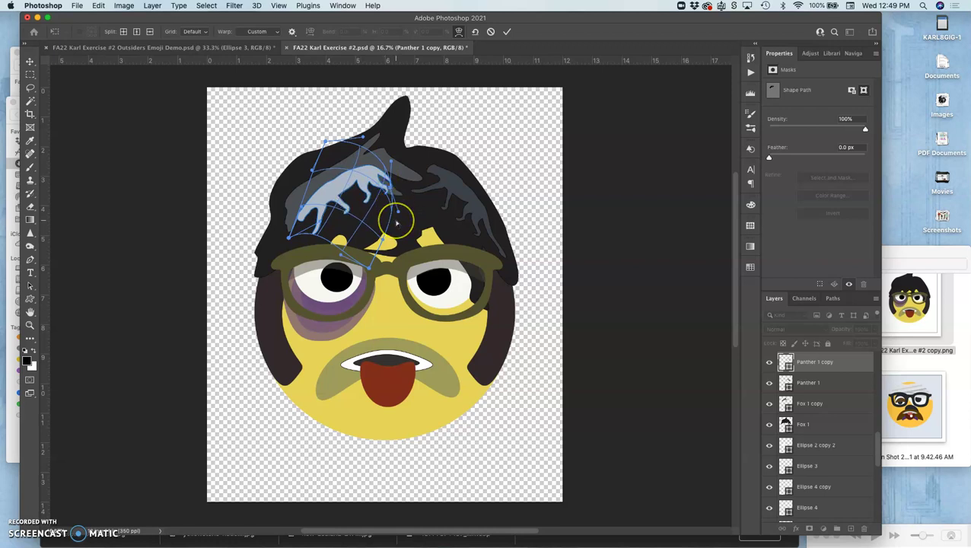
{"action": "key", "text": "Return"}
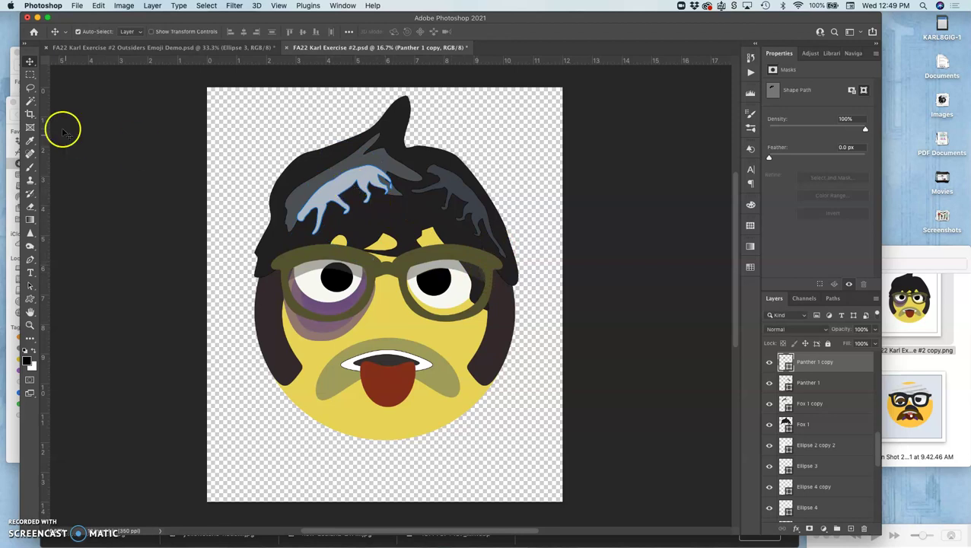
Toggle the Panther 1 copy's visibility to compare, and warp it again into a slimmer curved streak with shortened legs
{"action": "left_click", "coordinate": [769, 362]}
{"action": "left_click", "coordinate": [769, 362]}
{"action": "key", "text": "super+t"}
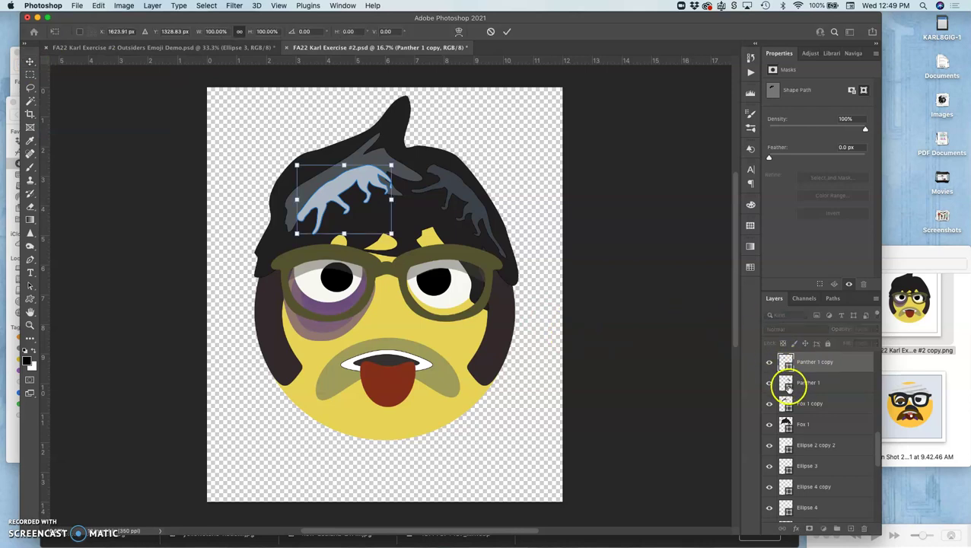
{"action": "right_click", "coordinate": [340, 188]}
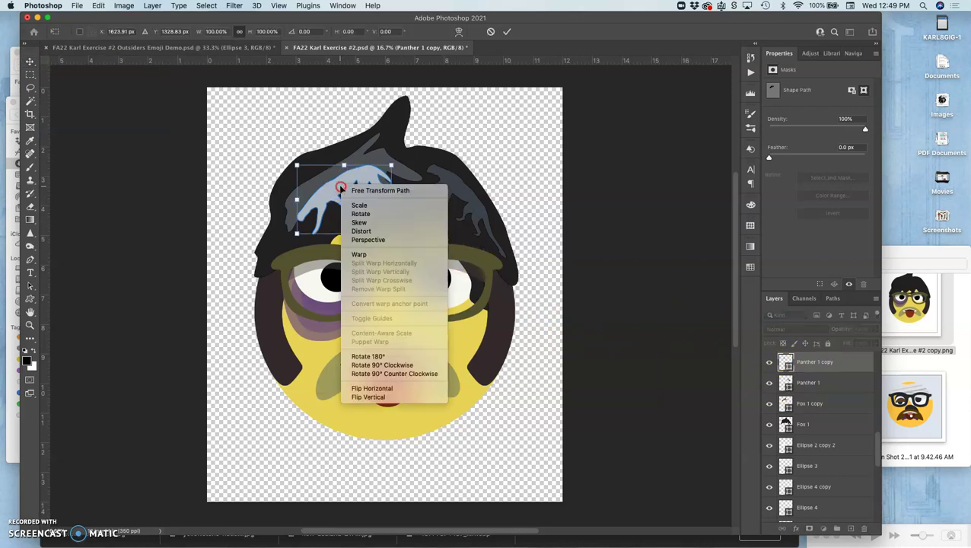
{"action": "left_click", "coordinate": [359, 255]}
{"action": "left_click_drag", "start_coordinate": [338, 222], "coordinate": [292, 235]}
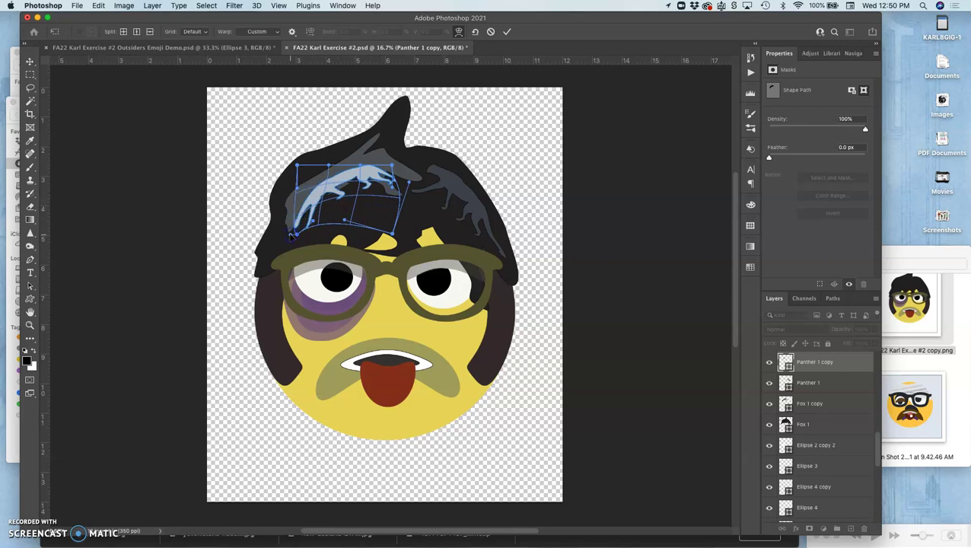
{"action": "left_click_drag", "start_coordinate": [336, 187], "coordinate": [338, 189]}
{"action": "key", "text": "Return"}
Scale the light panther streak to 99.14% and move it up and left, closer to the upper-left hairline
{"action": "key", "text": "ctrl+t"}
{"action": "right_click", "coordinate": [362, 180]}
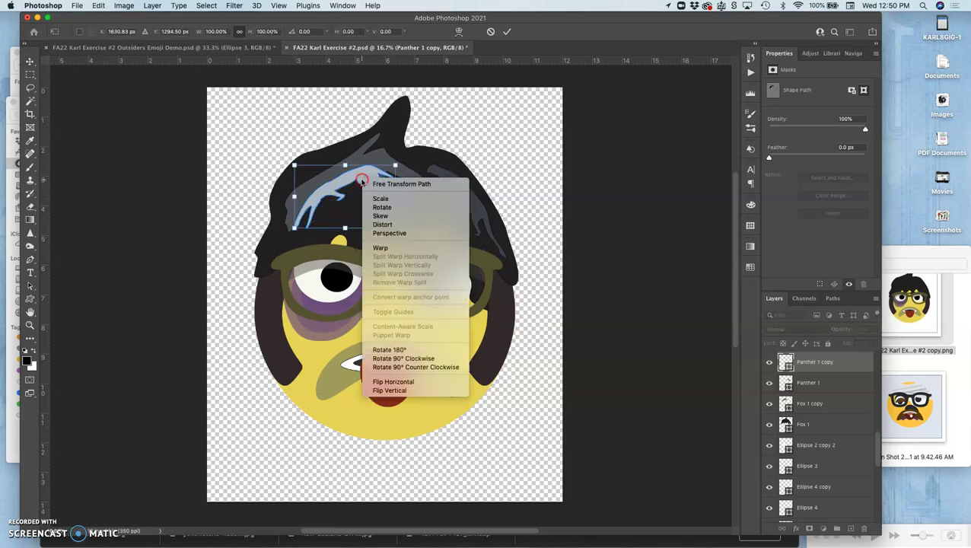
{"action": "left_click", "coordinate": [371, 199]}
{"action": "left_click_drag", "start_coordinate": [395, 197], "coordinate": [403, 203]}
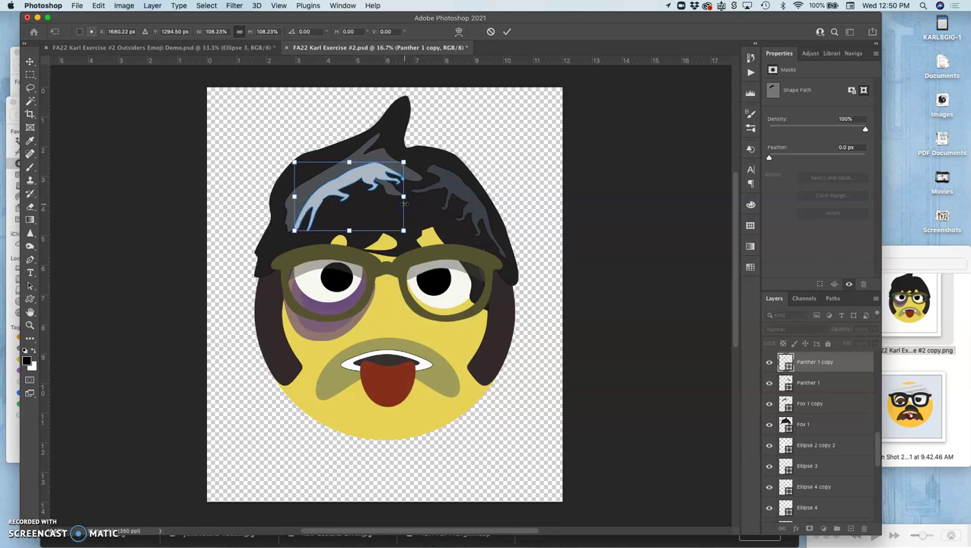
{"action": "left_click_drag", "start_coordinate": [348, 181], "coordinate": [333, 174]}
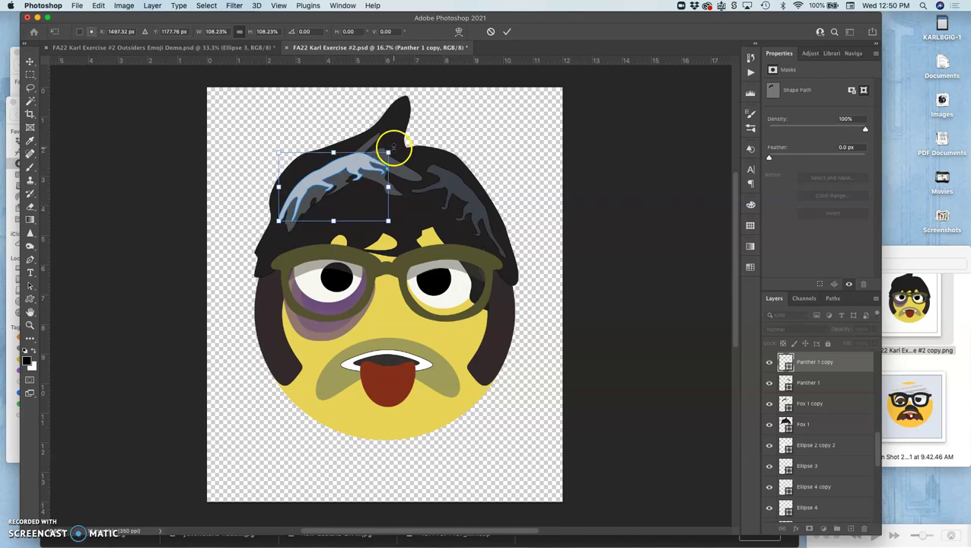
{"action": "left_click_drag", "start_coordinate": [388, 152], "coordinate": [379, 158]}
Rotate the light panther streak on the upper-left hair by -5.52° and scale it to 98.89%
{"action": "right_click", "coordinate": [351, 197]}
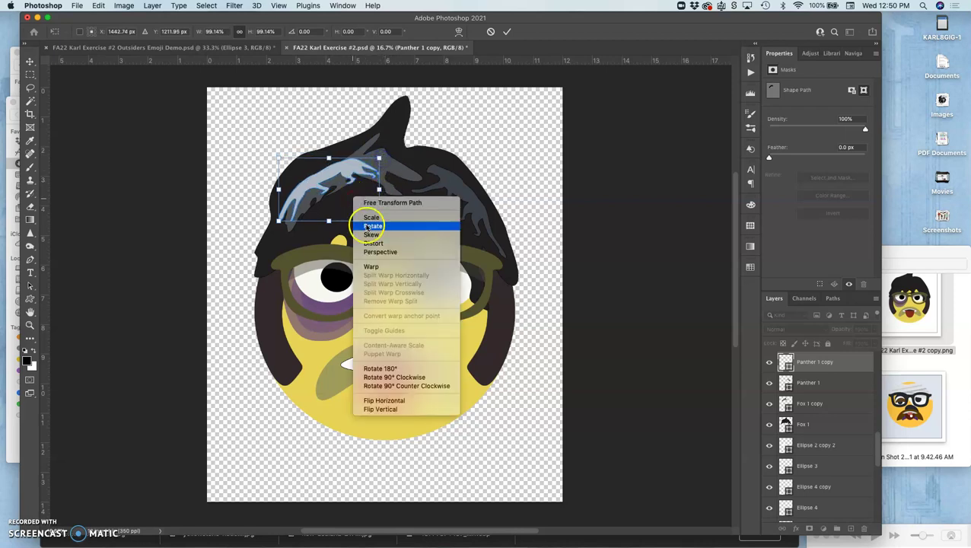
{"action": "left_click", "coordinate": [368, 224]}
{"action": "mouse_move", "coordinate": [388, 152]}
{"action": "left_mouse_down"}
{"action": "mouse_move", "coordinate": [407, 135]}
{"action": "mouse_move", "coordinate": [385, 147]}
{"action": "left_mouse_up"}
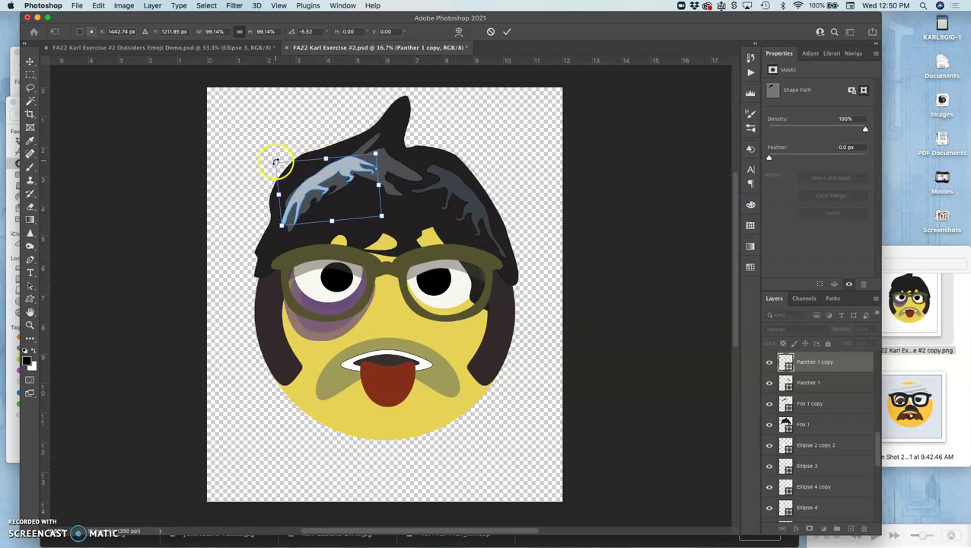
{"action": "right_click", "coordinate": [338, 181]}
{"action": "left_click", "coordinate": [344, 184]}
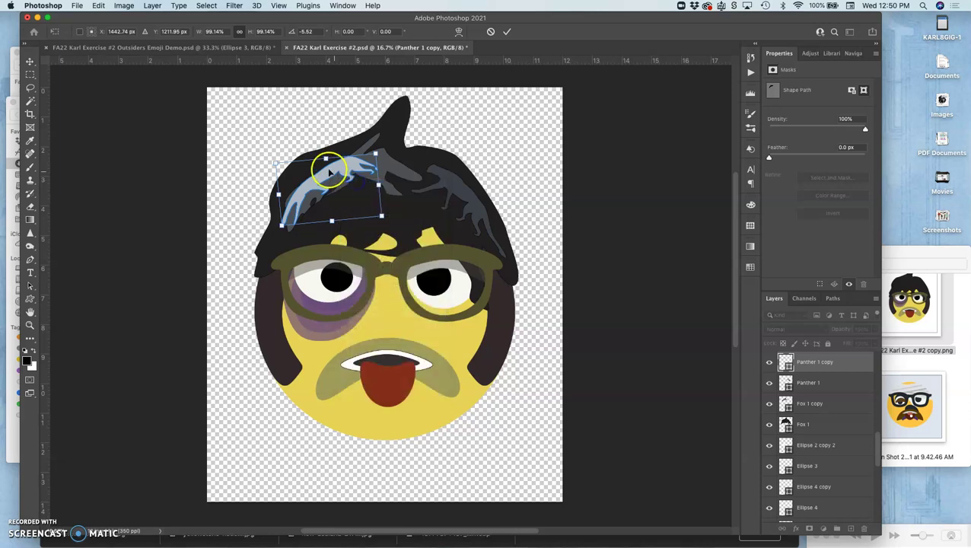
{"action": "left_click_drag", "start_coordinate": [275, 162], "coordinate": [278, 158]}
Warp both ends of the light panther streak to follow the upper-left hairline curve, and apply the transform
{"action": "right_click", "coordinate": [292, 206]}
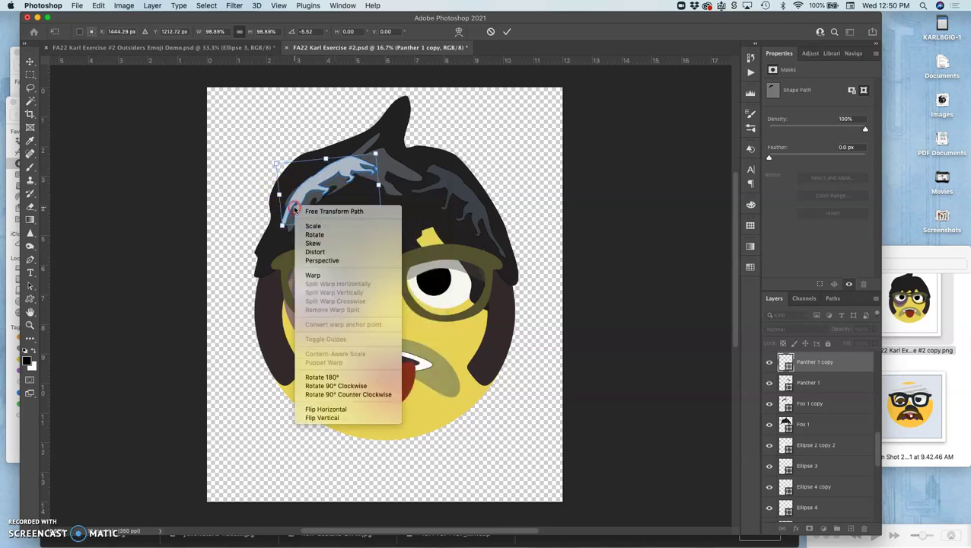
{"action": "left_click", "coordinate": [314, 275]}
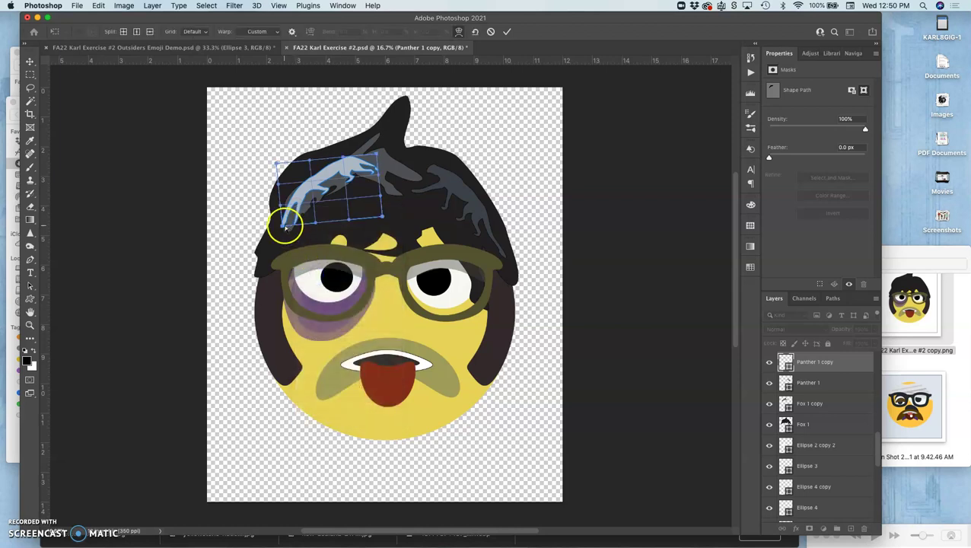
{"action": "left_click_drag", "start_coordinate": [285, 224], "coordinate": [293, 197]}
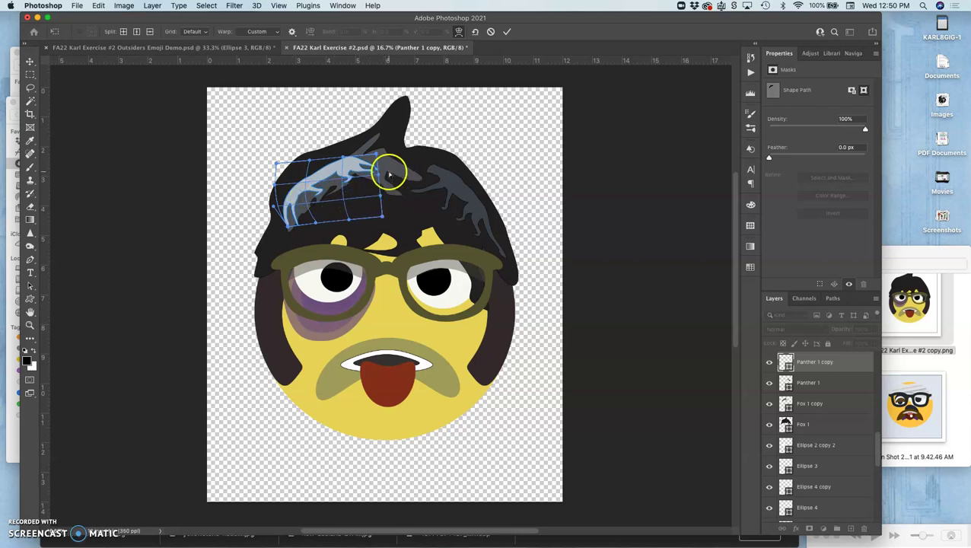
{"action": "mouse_move", "coordinate": [378, 155]}
{"action": "left_mouse_down"}
{"action": "mouse_move", "coordinate": [375, 143]}
{"action": "mouse_move", "coordinate": [384, 147]}
{"action": "left_mouse_up"}
{"action": "left_click", "coordinate": [399, 199]}
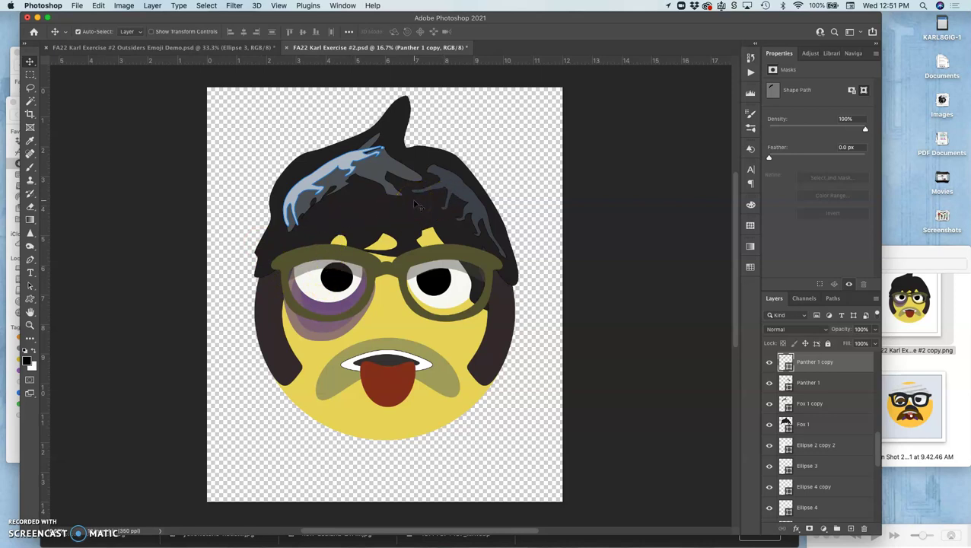
Duplicate the light panther streak, rotate the copy 81.95°, and place it over the dark panther highlight on the right side of the hair
{"action": "key", "text": "super+j"}
{"action": "key", "text": "super+t"}
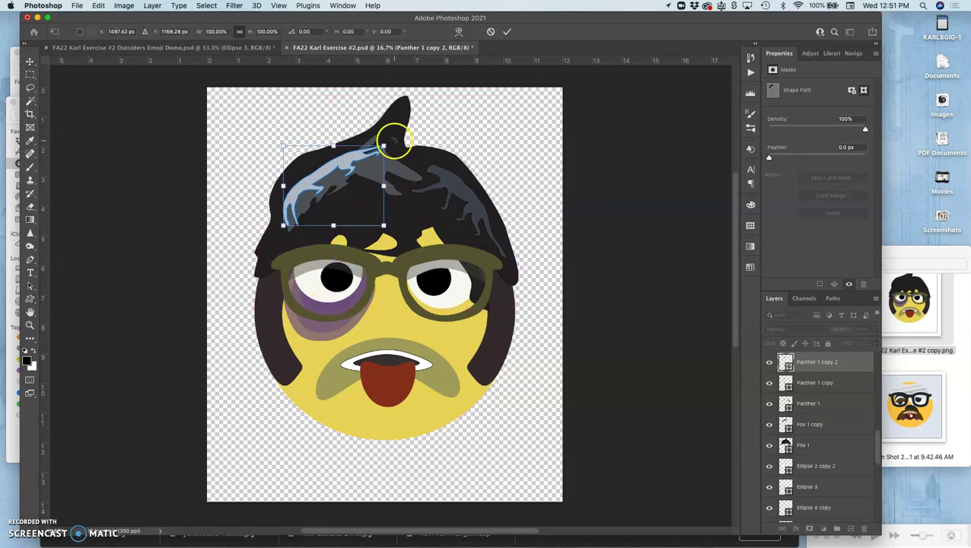
{"action": "left_click_drag", "start_coordinate": [394, 146], "coordinate": [495, 213]}
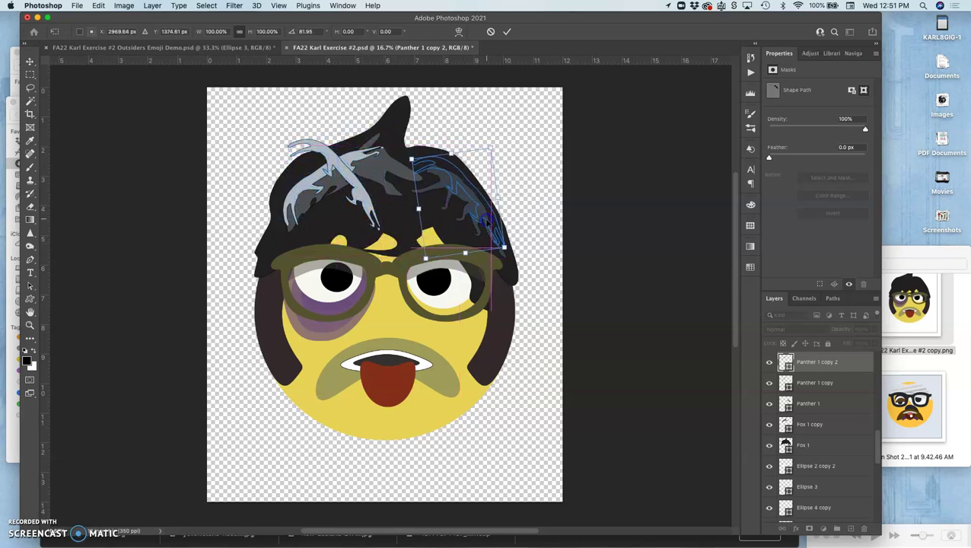
{"action": "key", "text": "Return"}
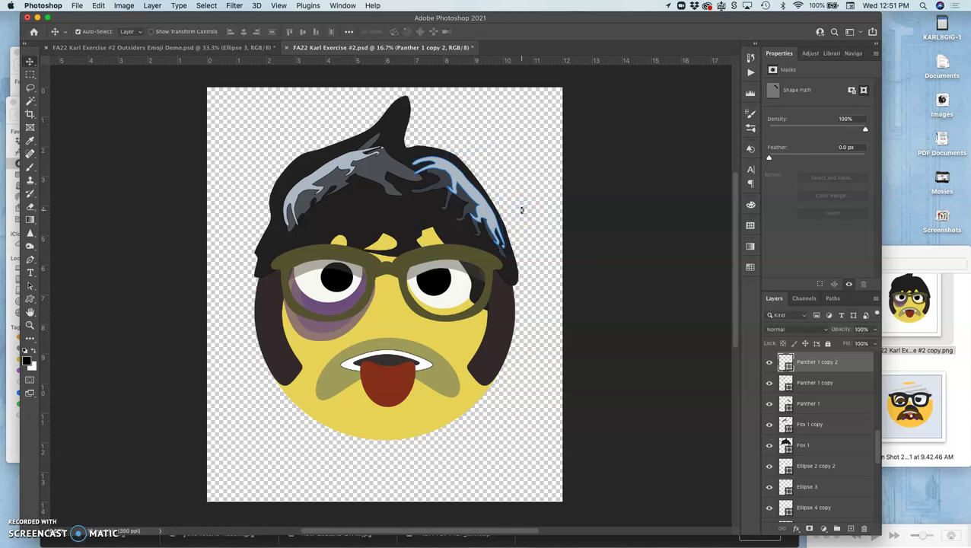
Examine the light streaks on both sides of the hair up close and in the whole hairstyle
{"action": "key", "text": "super+plus"}
{"action": "key", "text": "super+plus"}
{"action": "key", "text": "super+plus"}
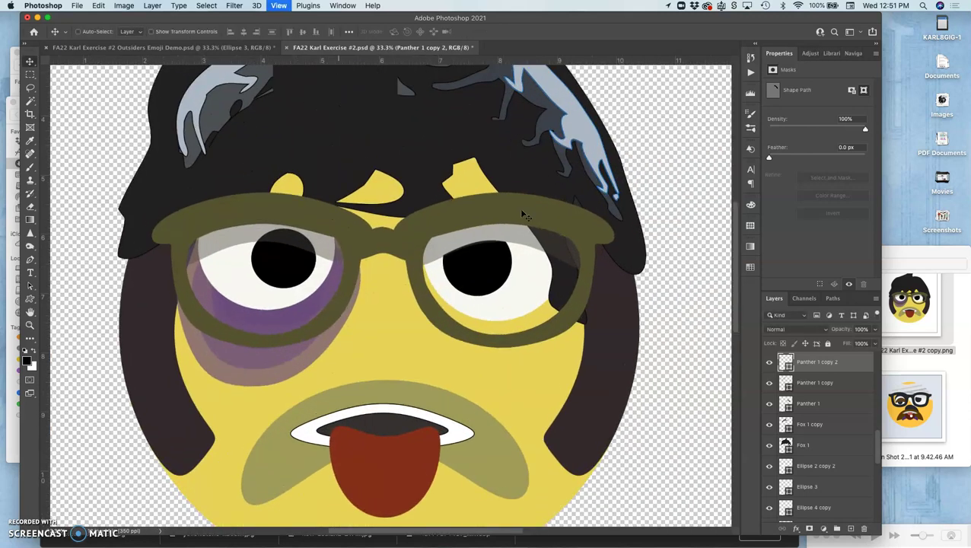
{"action": "scroll", "coordinate": [522, 211], "scroll_direction": "up", "scroll_amount": 3}
{"action": "scroll", "coordinate": [522, 214], "scroll_direction": "up", "scroll_amount": 2}
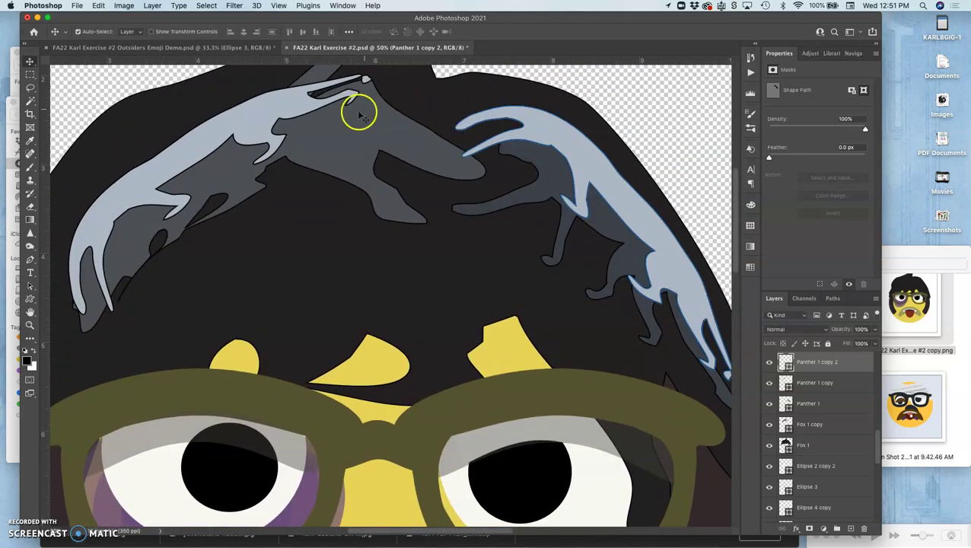
{"action": "scroll", "coordinate": [529, 220], "scroll_direction": "right", "scroll_amount": 5}
{"action": "scroll", "coordinate": [529, 219], "scroll_direction": "down", "scroll_amount": 2}
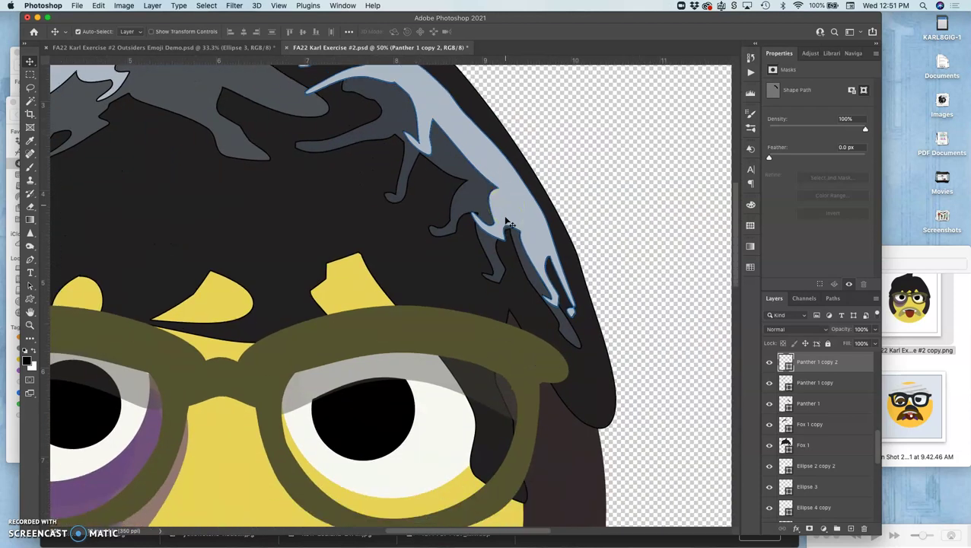
{"action": "key", "text": "super+minus"}
{"action": "key", "text": "super+minus"}
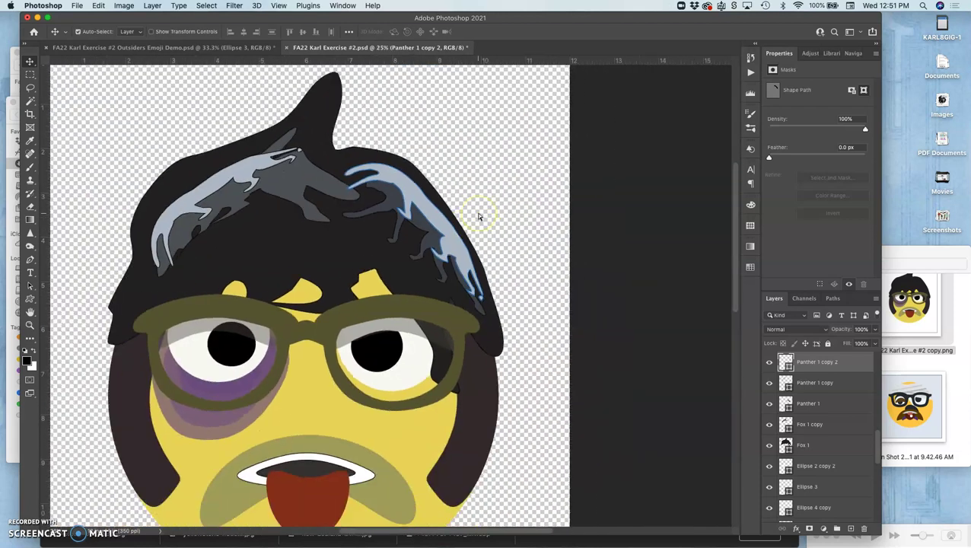
{"action": "scroll", "coordinate": [479, 217], "scroll_direction": "down", "scroll_amount": 1}
{"action": "scroll", "coordinate": [478, 217], "scroll_direction": "up", "scroll_amount": 1}
{"action": "left_click_drag", "start_coordinate": [486, 175], "coordinate": [502, 175]}
Duplicate the right-side light streak, scale the copy to 57.53%, rotate it to 65.80°, and place it on the central fringe
{"action": "key", "text": "super+j"}
{"action": "key", "text": "super+t"}
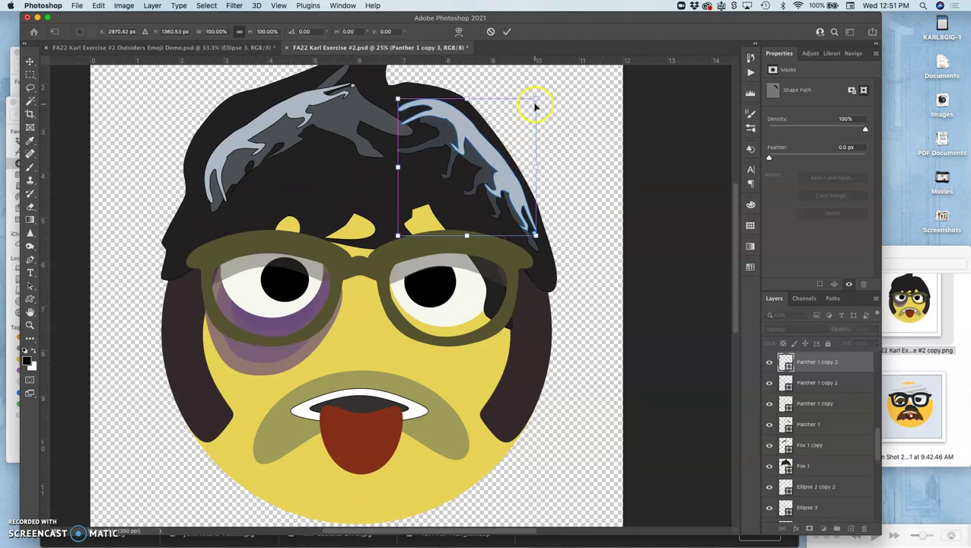
{"action": "left_click_drag", "start_coordinate": [535, 98], "coordinate": [408, 208]}
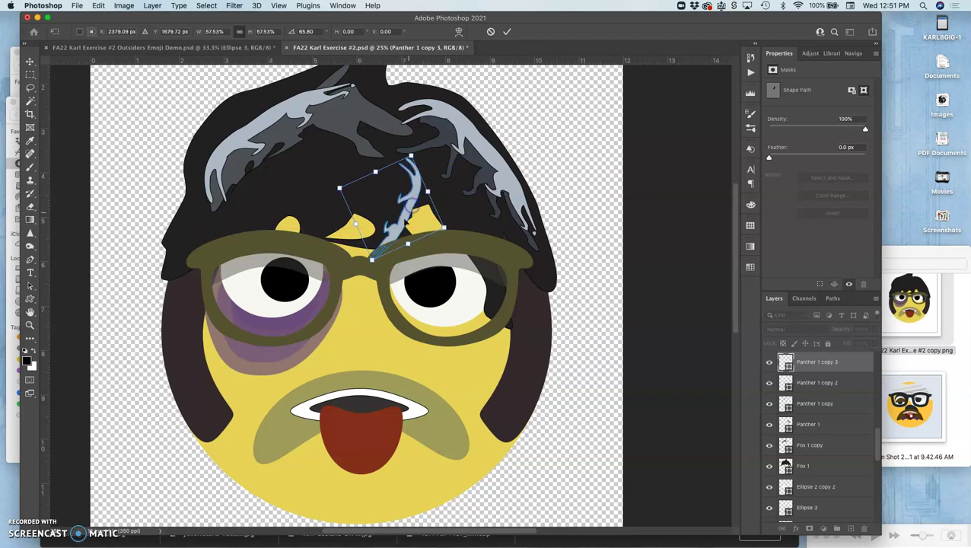
Warp the small light streak to curve along the central fringe lock above the glasses, and apply the transform
{"action": "right_click", "coordinate": [402, 213]}
{"action": "left_click", "coordinate": [427, 277]}
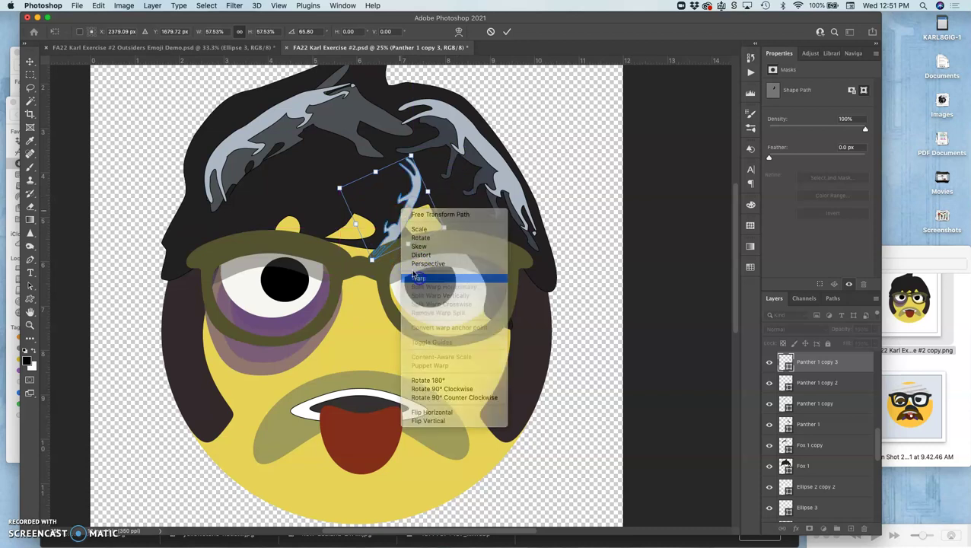
{"action": "left_click_drag", "start_coordinate": [376, 255], "coordinate": [376, 238]}
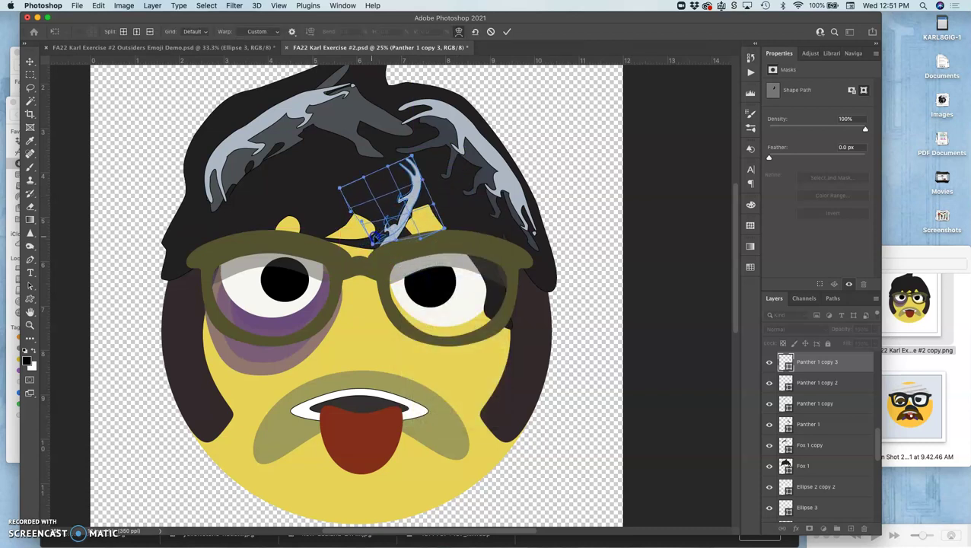
{"action": "left_click_drag", "start_coordinate": [412, 159], "coordinate": [418, 184]}
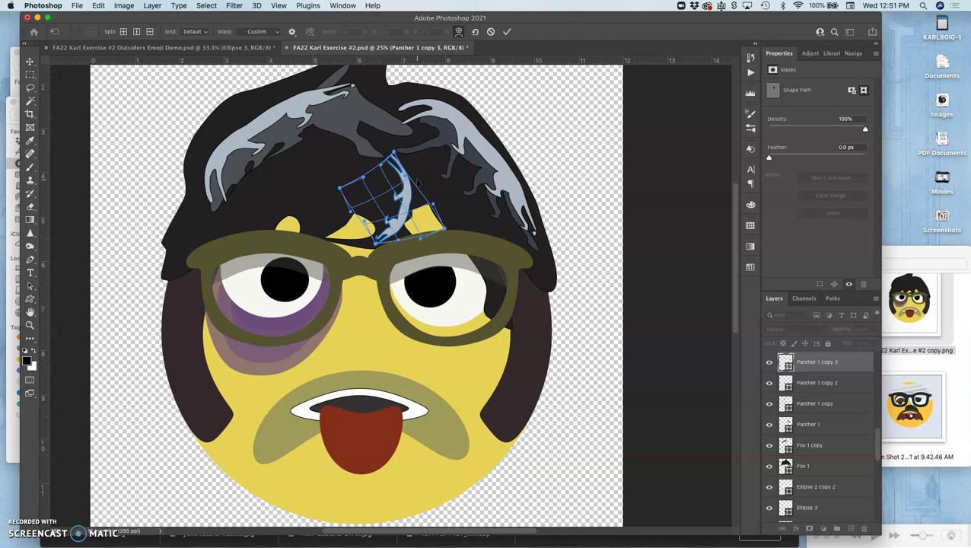
{"action": "key", "text": "Return"}
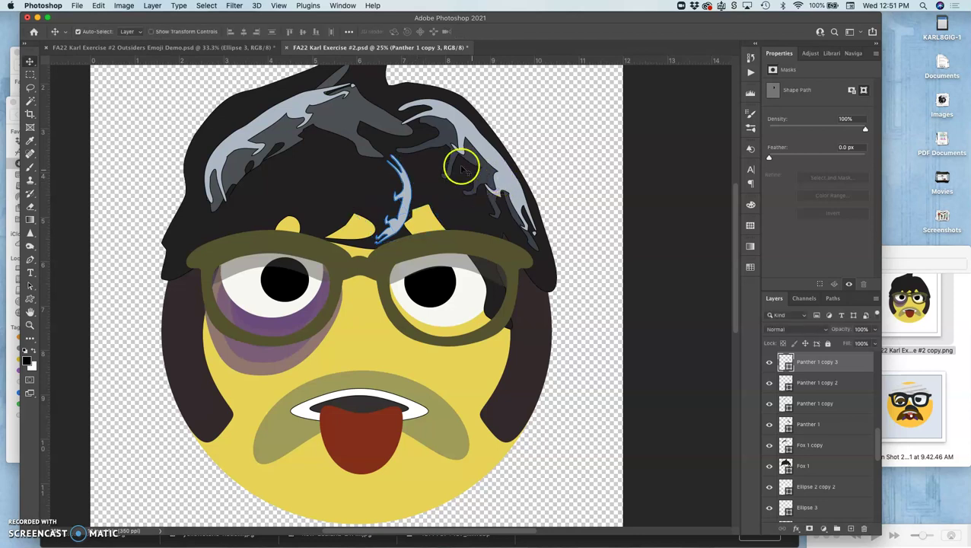
Duplicate the grey fox highlight, scale the copy to 49.54%, rotate it 101.52° onto the central fringe, and flip it vertically
{"action": "left_click", "coordinate": [339, 122]}
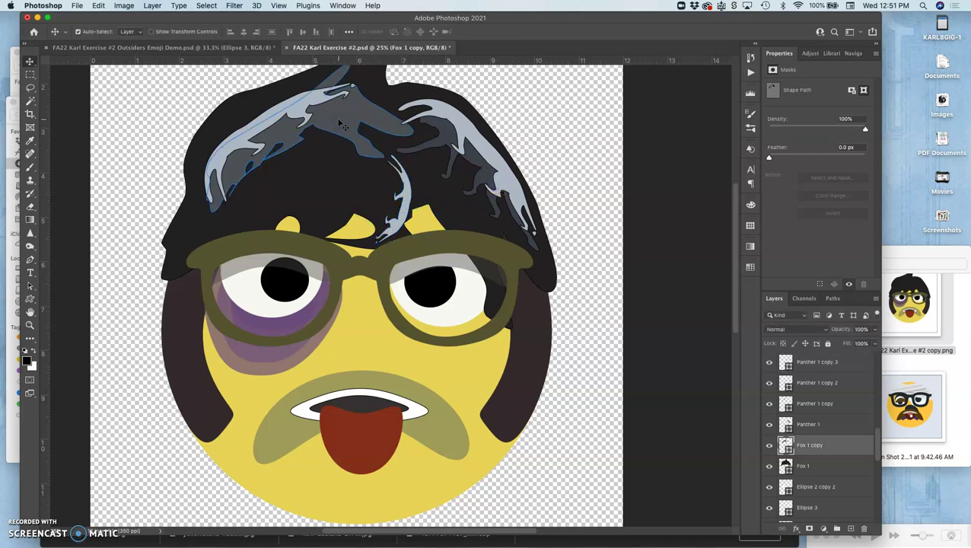
{"action": "key", "text": "super+j"}
{"action": "key", "text": "super+t"}
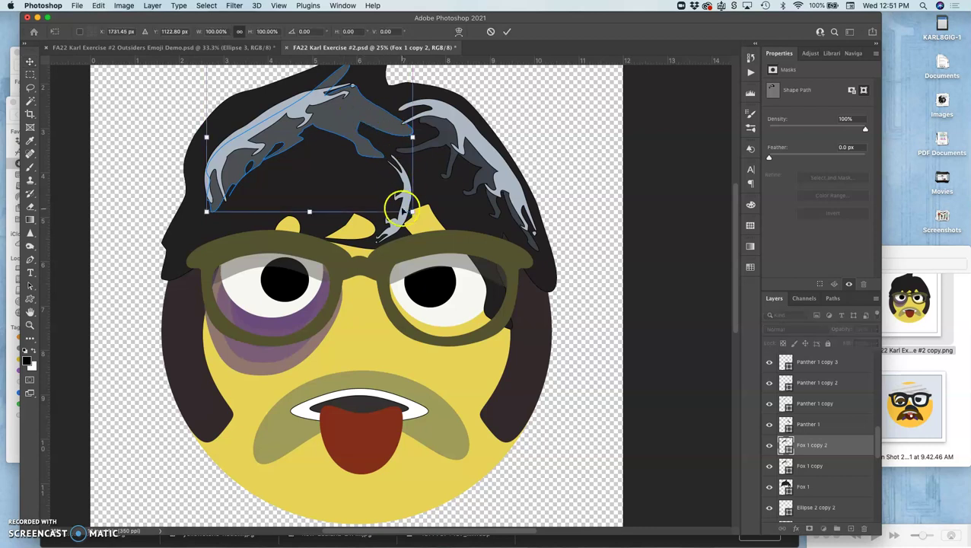
{"action": "left_click_drag", "start_coordinate": [411, 212], "coordinate": [320, 142]}
{"action": "left_click_drag", "start_coordinate": [172, 187], "coordinate": [396, 195]}
{"action": "right_click", "coordinate": [393, 177]}
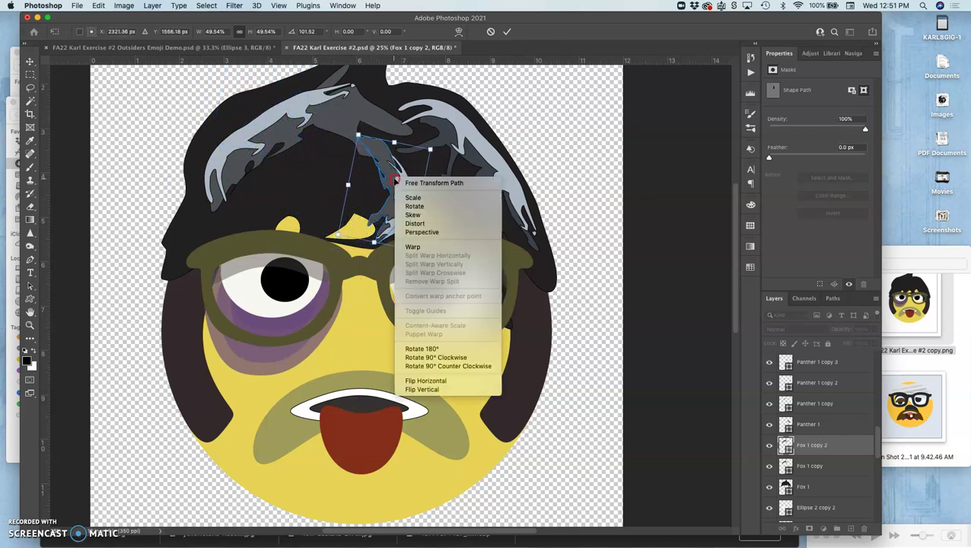
{"action": "left_click", "coordinate": [431, 389]}
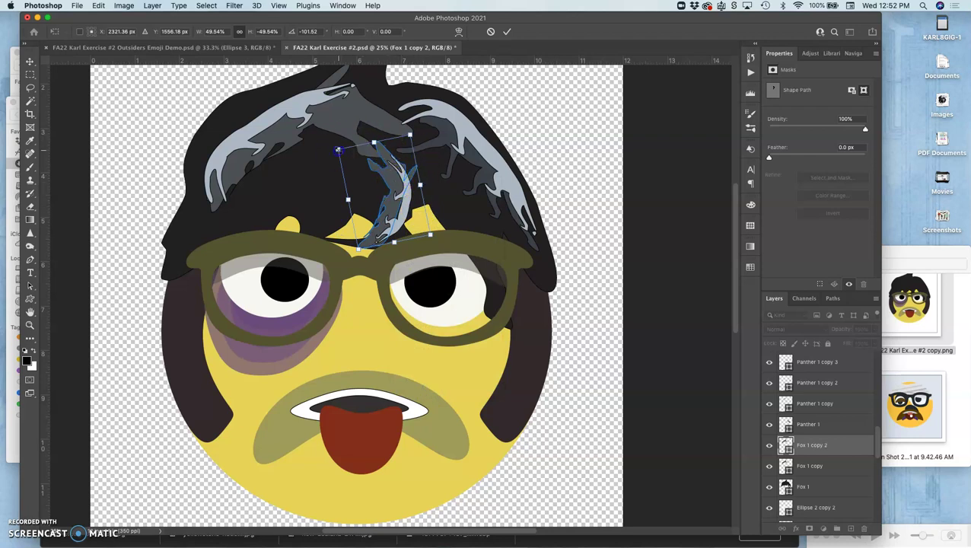
Shrink the grey fox copy to 42.23% by 36.02%, rotate it to -91.50°, and align it behind the small light fringe streak
{"action": "left_click_drag", "start_coordinate": [348, 151], "coordinate": [361, 160]}
{"action": "left_click", "coordinate": [429, 153]}
{"action": "left_click_drag", "start_coordinate": [429, 151], "coordinate": [436, 157]}
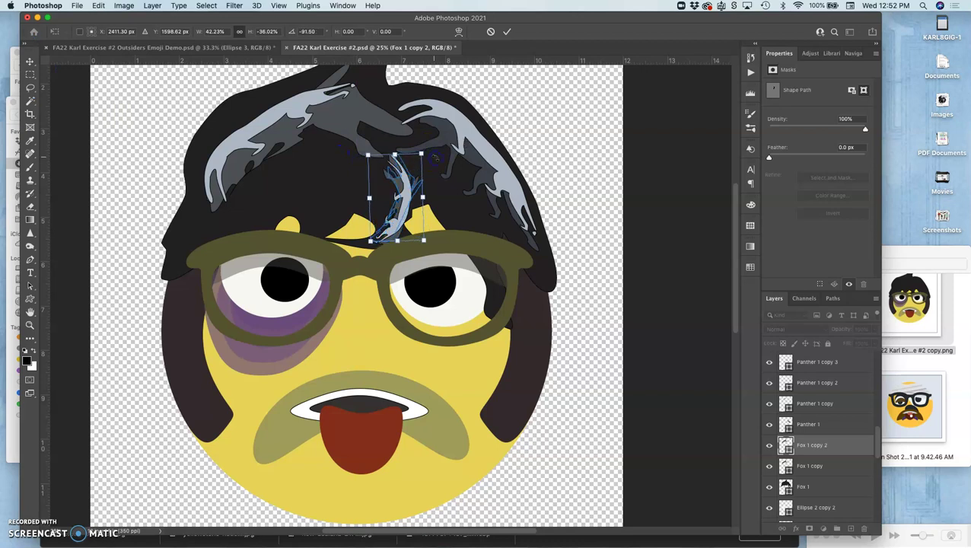
{"action": "left_click_drag", "start_coordinate": [407, 197], "coordinate": [414, 195]}
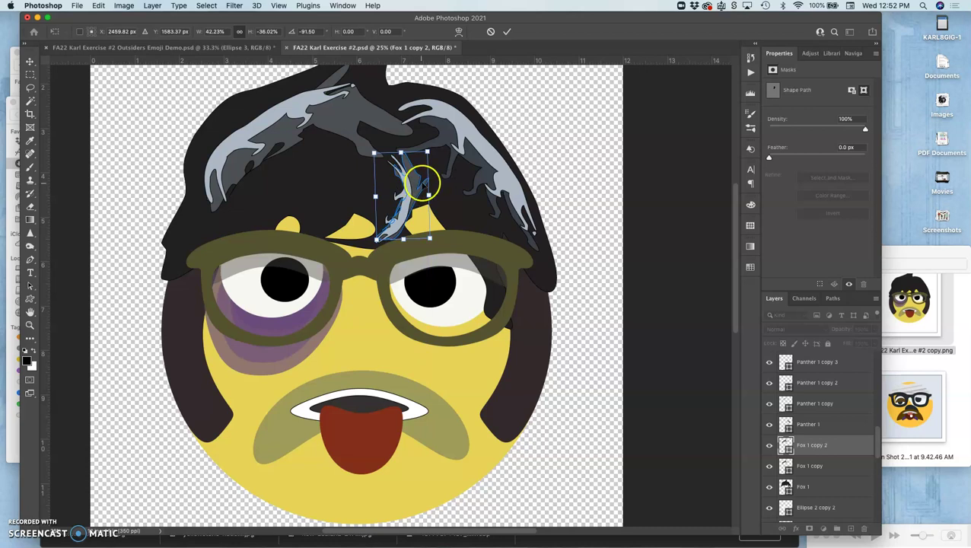
Warp the upper end of the grey fox copy to follow the small light fringe streak, and apply the transform
{"action": "right_click", "coordinate": [417, 169]}
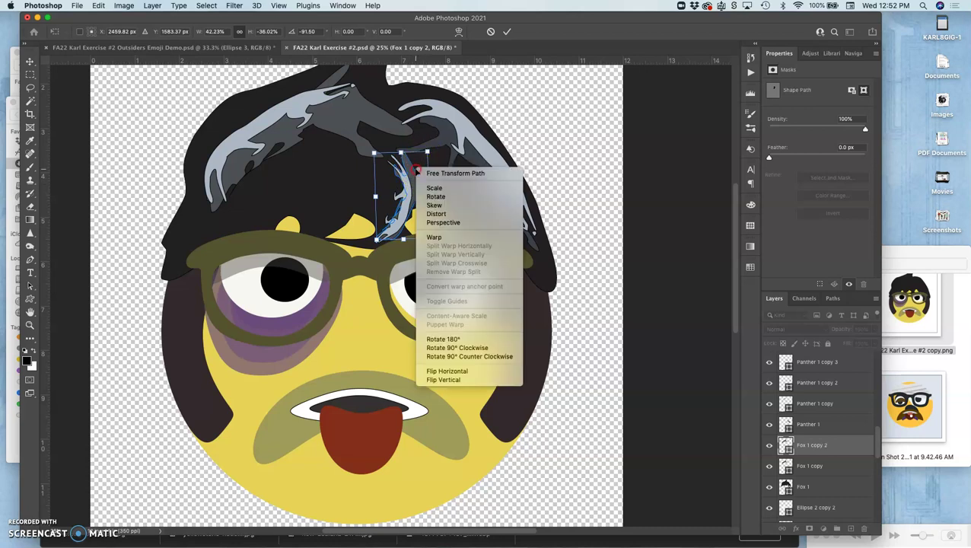
{"action": "left_click", "coordinate": [433, 239]}
{"action": "left_click_drag", "start_coordinate": [404, 160], "coordinate": [398, 157]}
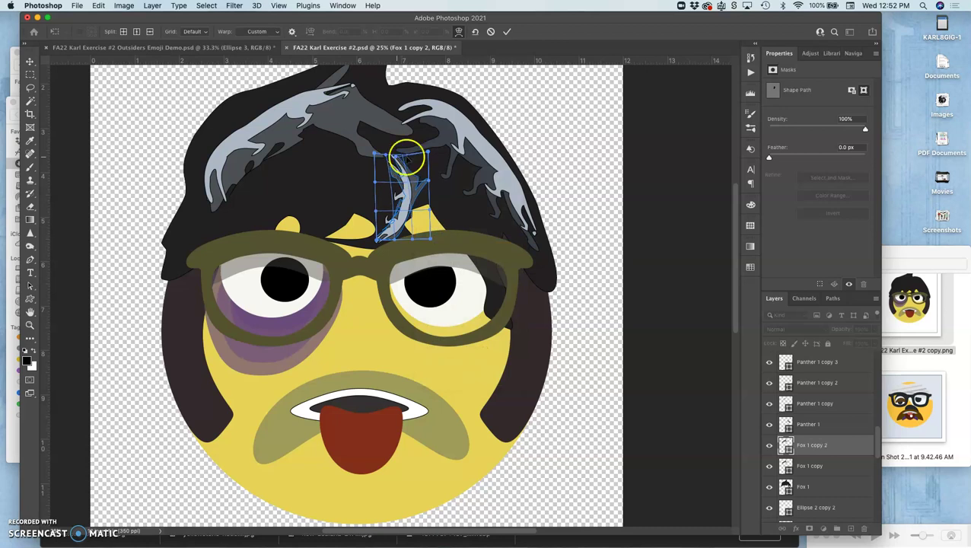
{"action": "key", "text": "Return"}
{"action": "left_click", "coordinate": [466, 177]}
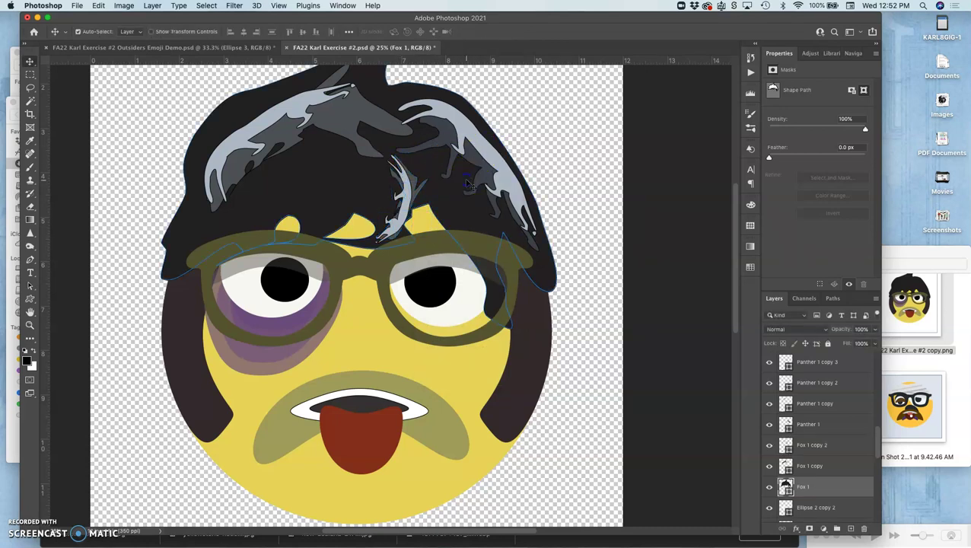
{"action": "left_click", "coordinate": [510, 192]}
{"action": "scroll", "coordinate": [537, 193], "scroll_direction": "right", "scroll_amount": 2}
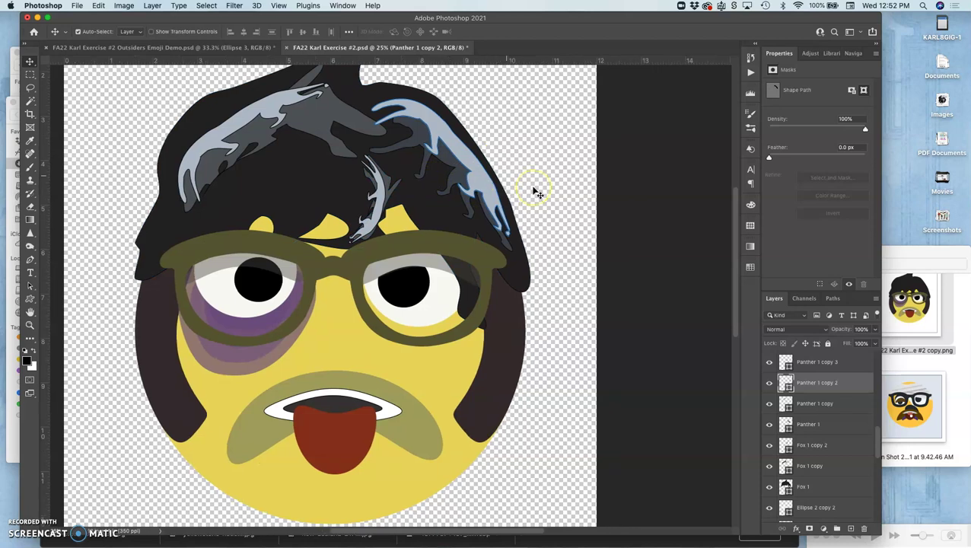
{"action": "scroll", "coordinate": [538, 193], "scroll_direction": "right", "scroll_amount": 3}
{"action": "scroll", "coordinate": [538, 194], "scroll_direction": "up", "scroll_amount": 2}
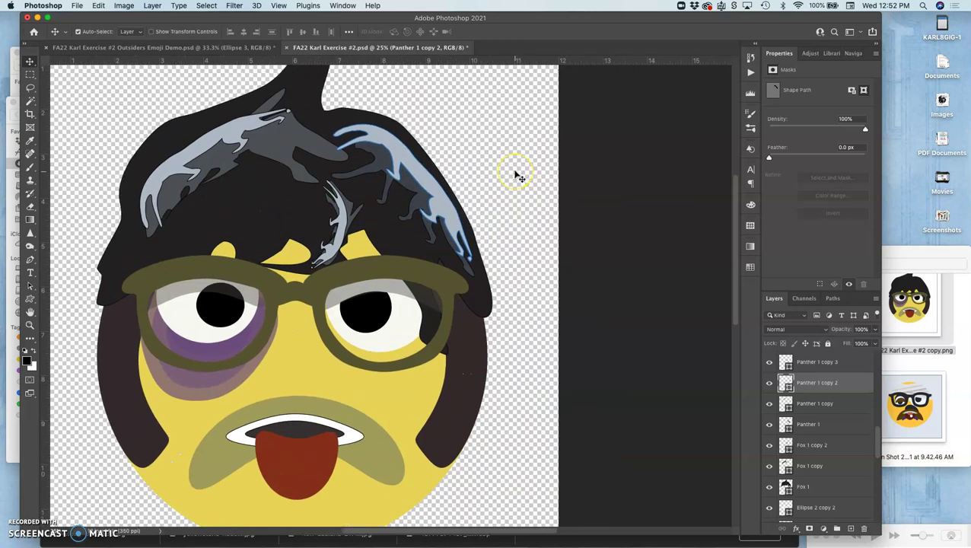
{"action": "scroll", "coordinate": [516, 175], "scroll_direction": "down", "scroll_amount": 1}
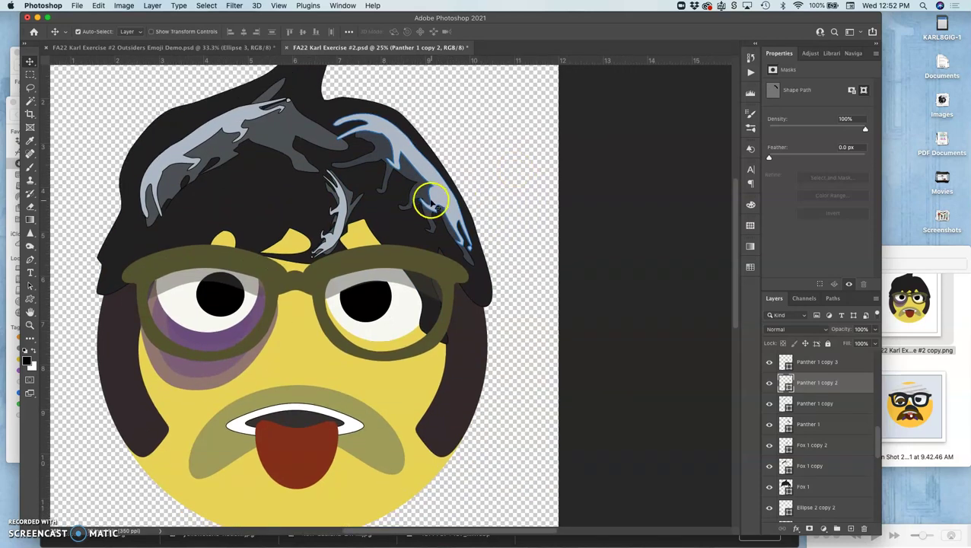
Duplicate the central fringe's grey and light streaks together and move the copies down to the left sideburn
{"action": "left_click", "coordinate": [353, 196]}
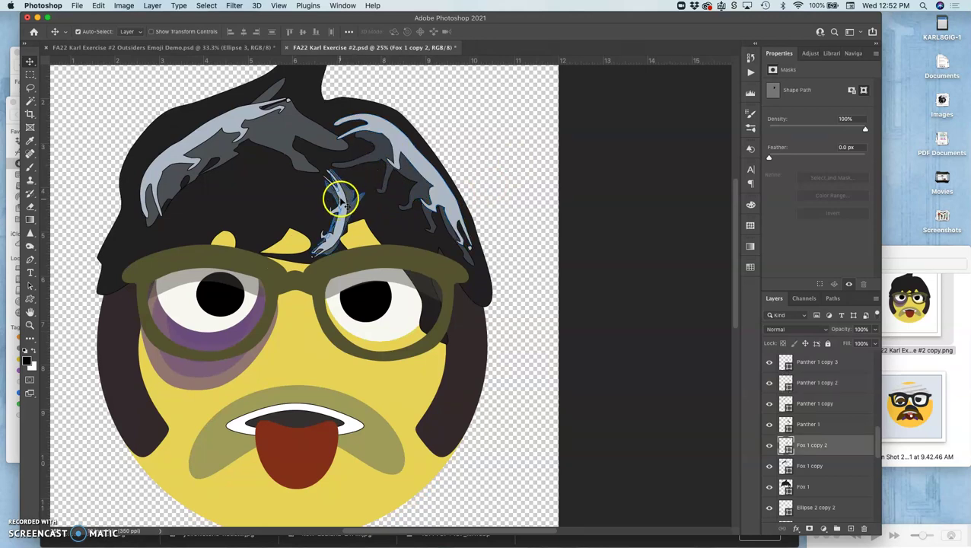
{"action": "left_click", "coordinate": [344, 204], "text": "shift"}
{"action": "left_click_drag", "start_coordinate": [344, 204], "coordinate": [340, 197], "text": "alt"}
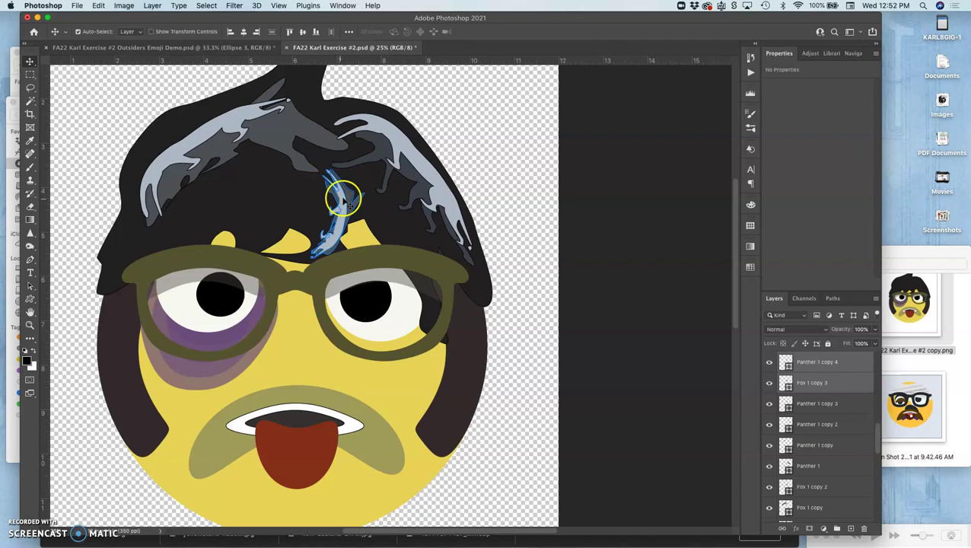
{"action": "left_click_drag", "start_coordinate": [276, 205], "coordinate": [148, 268], "text": "alt"}
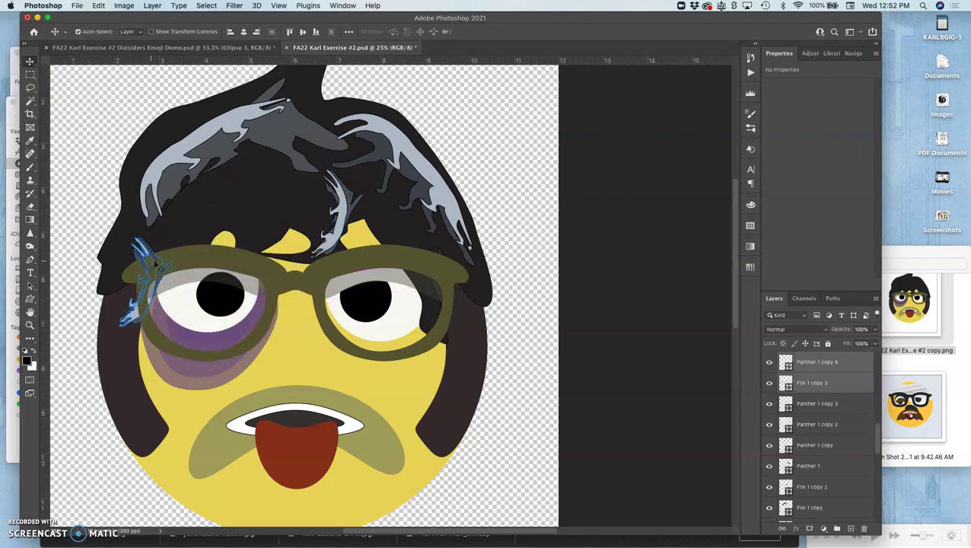
Rotate the left sideburn's grey and light streak copies to -169.72°, scale them to 115.79% by 169.45%, and fit them along the sideburn
{"action": "key", "text": "ctrl+t"}
{"action": "left_click_drag", "start_coordinate": [204, 240], "coordinate": [65, 310]}
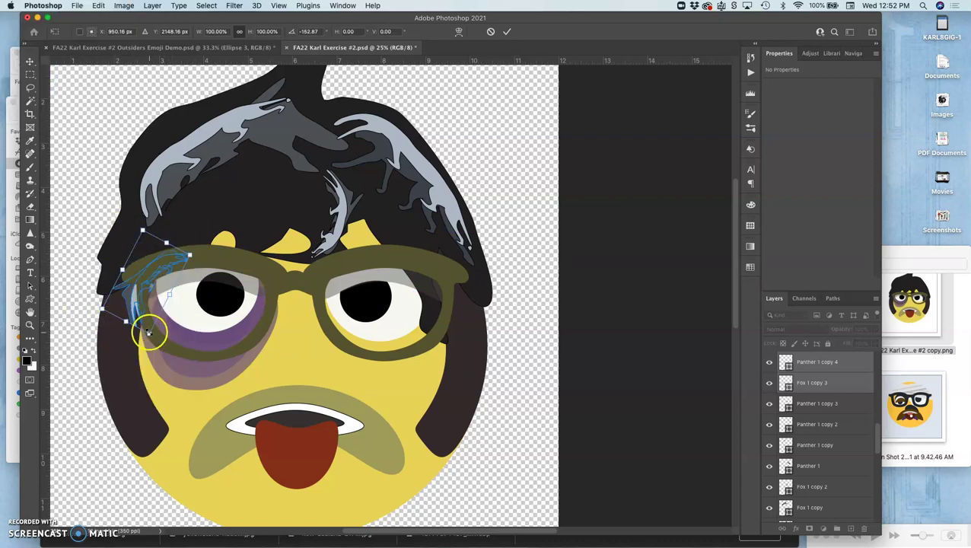
{"action": "left_click_drag", "start_coordinate": [149, 333], "coordinate": [132, 389]}
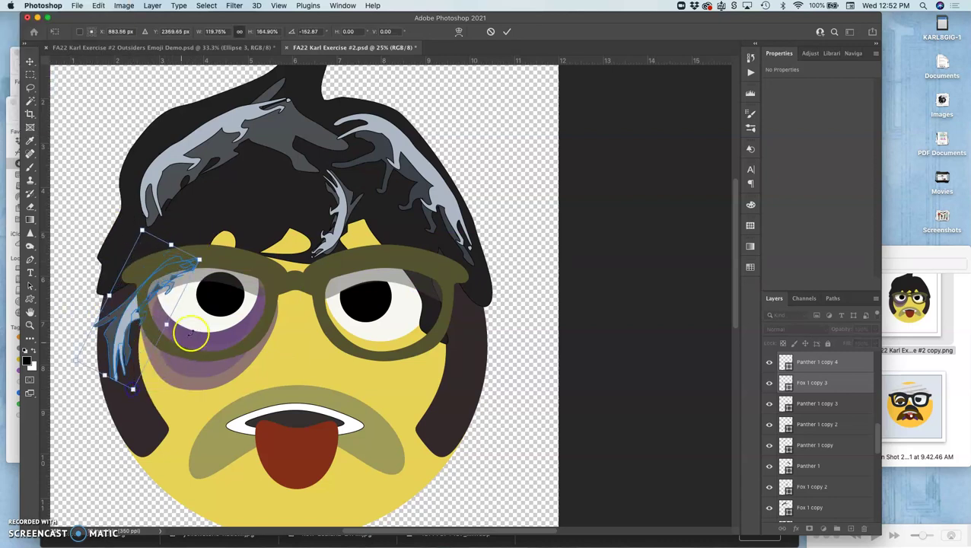
{"action": "left_click_drag", "start_coordinate": [211, 263], "coordinate": [143, 253]}
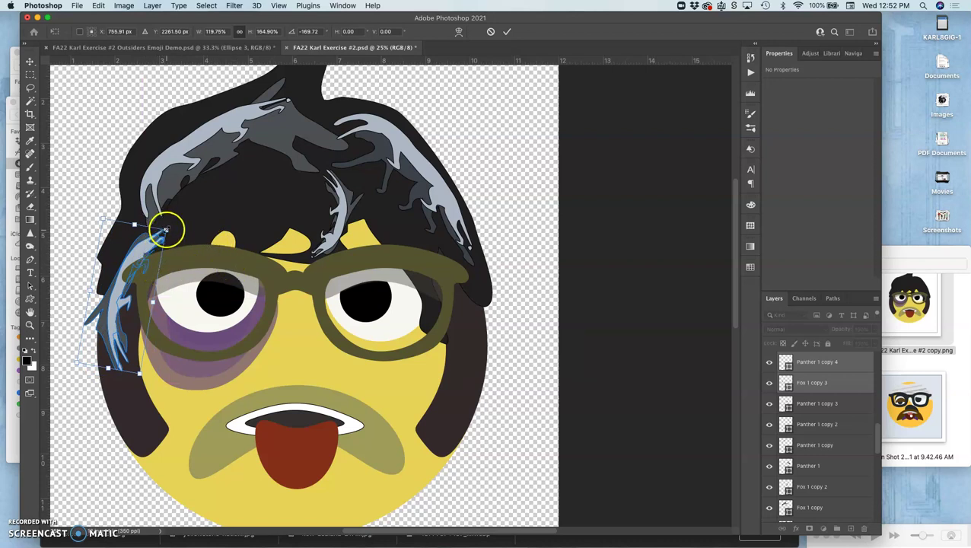
{"action": "mouse_move", "coordinate": [172, 226]}
{"action": "left_mouse_down"}
{"action": "mouse_move", "coordinate": [180, 211]}
{"action": "mouse_move", "coordinate": [164, 234]}
{"action": "left_mouse_up"}
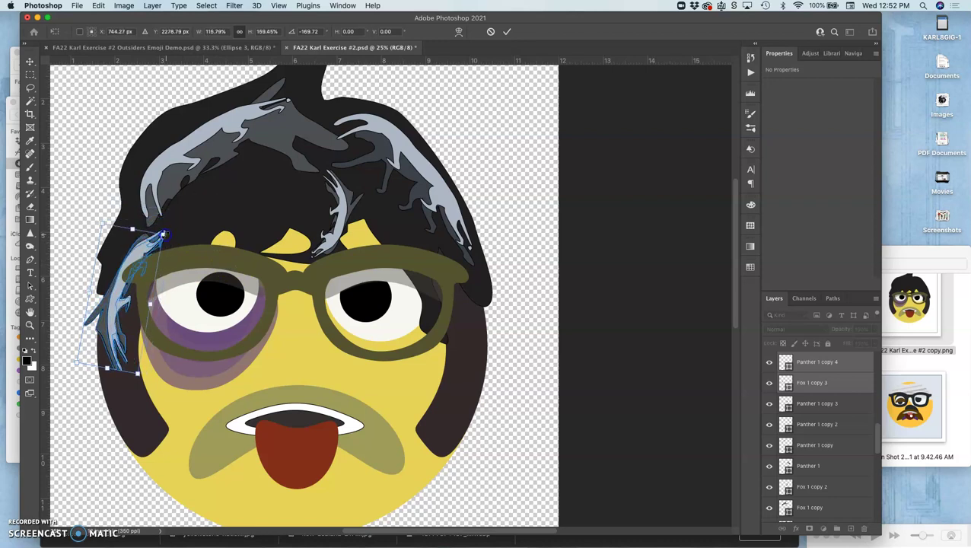
{"action": "key", "text": "Return"}
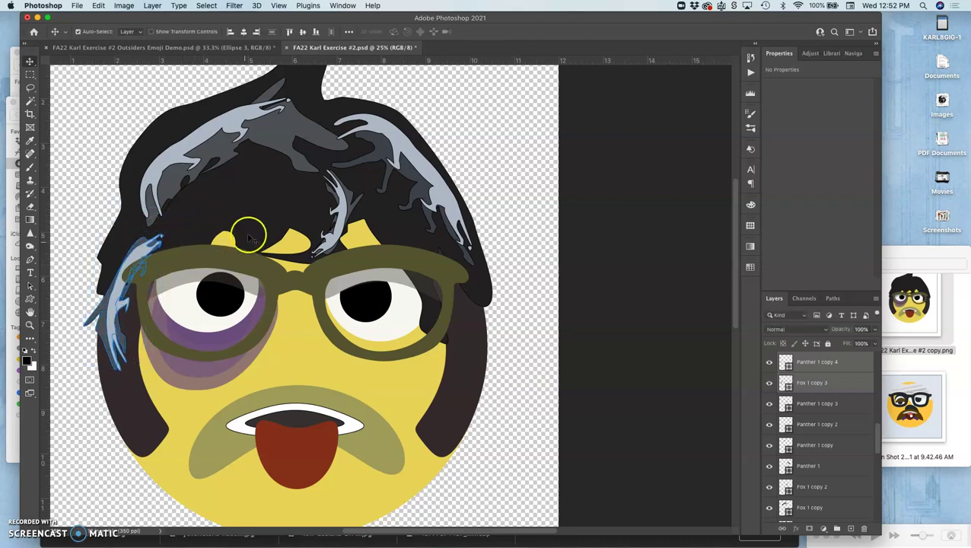
{"action": "left_click", "coordinate": [251, 230]}
{"action": "left_click_drag", "start_coordinate": [326, 253], "coordinate": [358, 325]}
{"action": "key", "text": "super+z"}
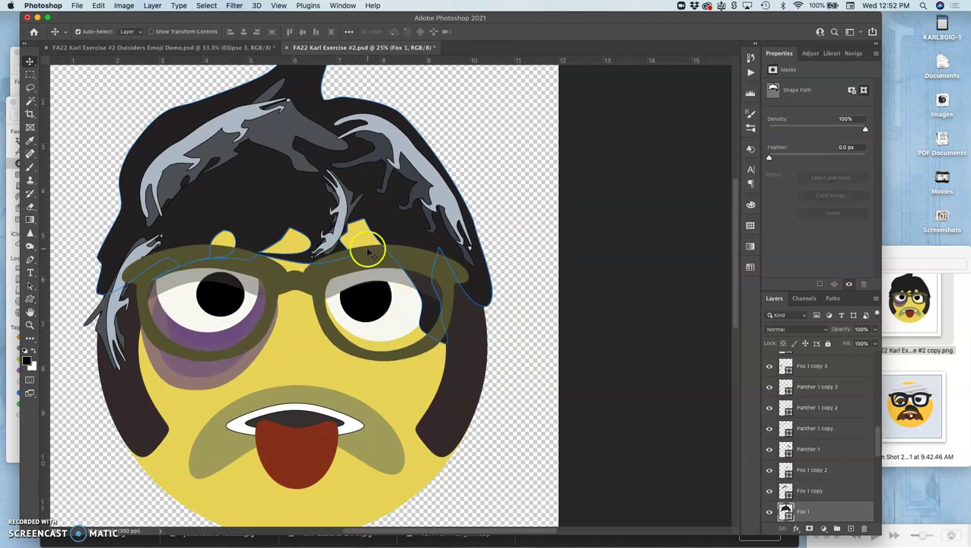
Duplicate the central fringe's light and grey streaks together and place the copies on the left part of the fringe
{"action": "left_click", "coordinate": [342, 204]}
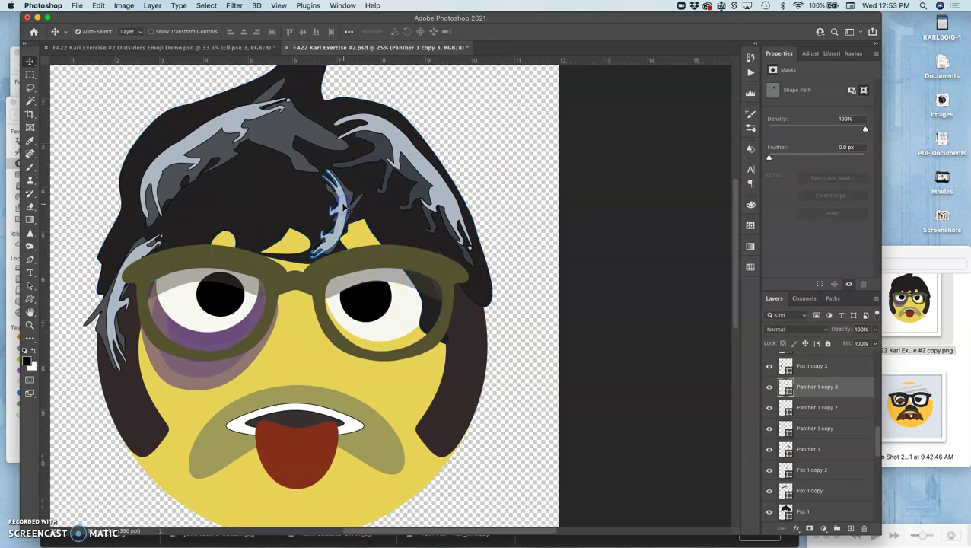
{"action": "left_click", "coordinate": [352, 203], "text": "shift"}
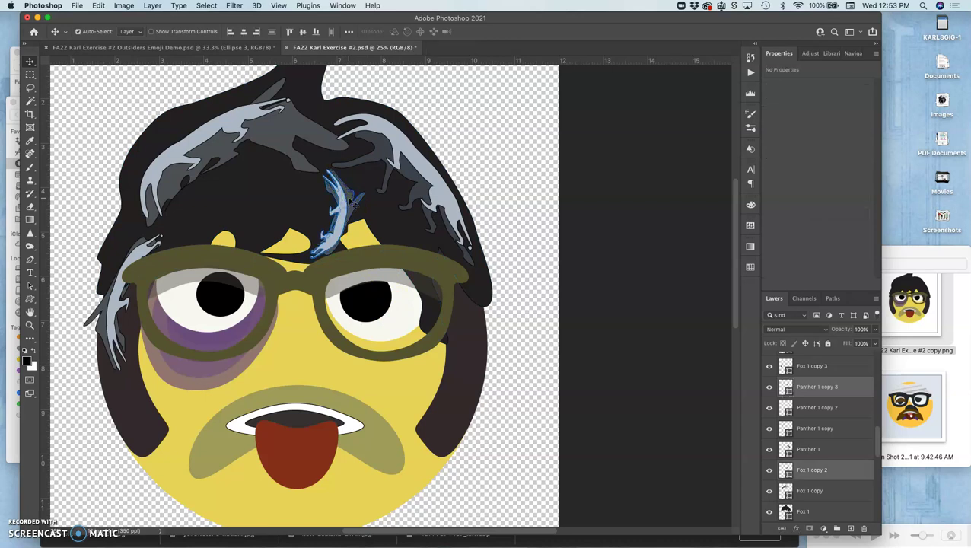
{"action": "key", "text": "super"}
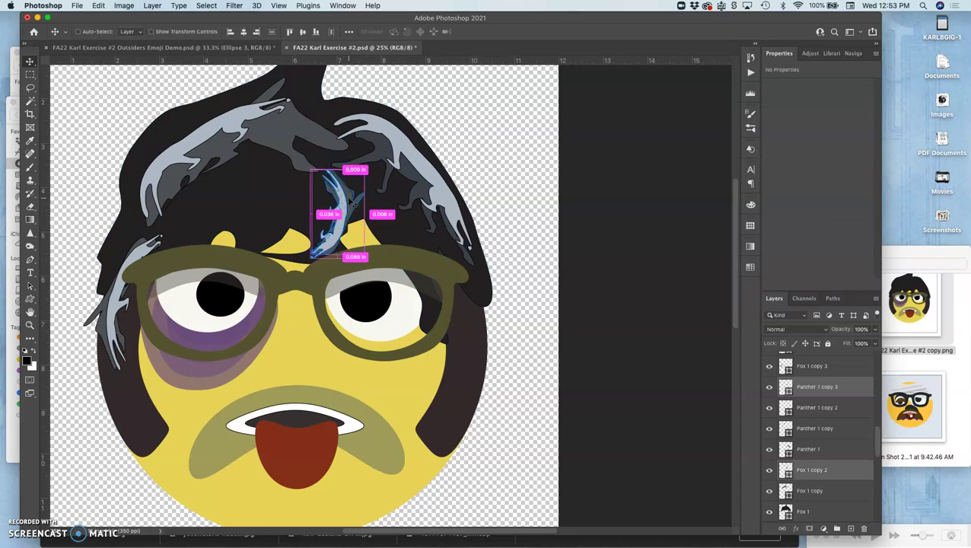
{"action": "left_click_drag", "start_coordinate": [353, 203], "coordinate": [253, 202]}
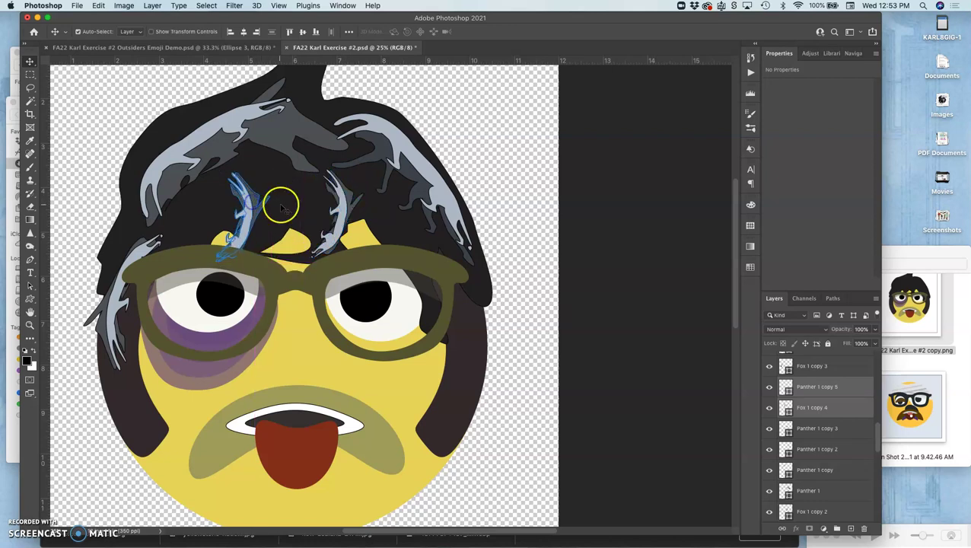
Scale the two left fringe streak copies to 109.36% by 151.02%, rotate them to -119.39°, and position them across the dark fringe
{"action": "key", "text": "super+t"}
{"action": "left_click_drag", "start_coordinate": [259, 160], "coordinate": [180, 176]}
{"action": "left_click_drag", "start_coordinate": [286, 204], "coordinate": [333, 204]}
{"action": "left_click", "coordinate": [266, 181]}
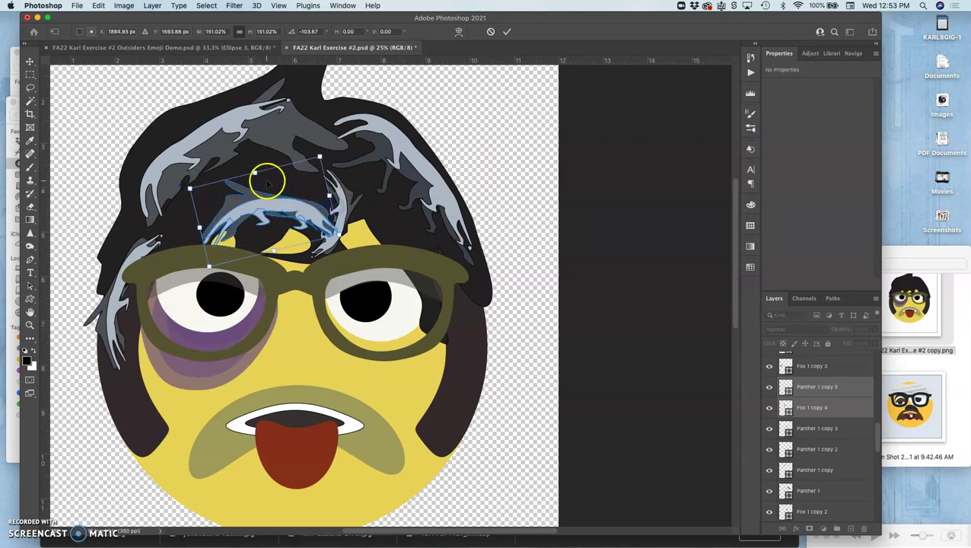
{"action": "left_click_drag", "start_coordinate": [255, 173], "coordinate": [261, 195]}
{"action": "left_click", "coordinate": [293, 199]}
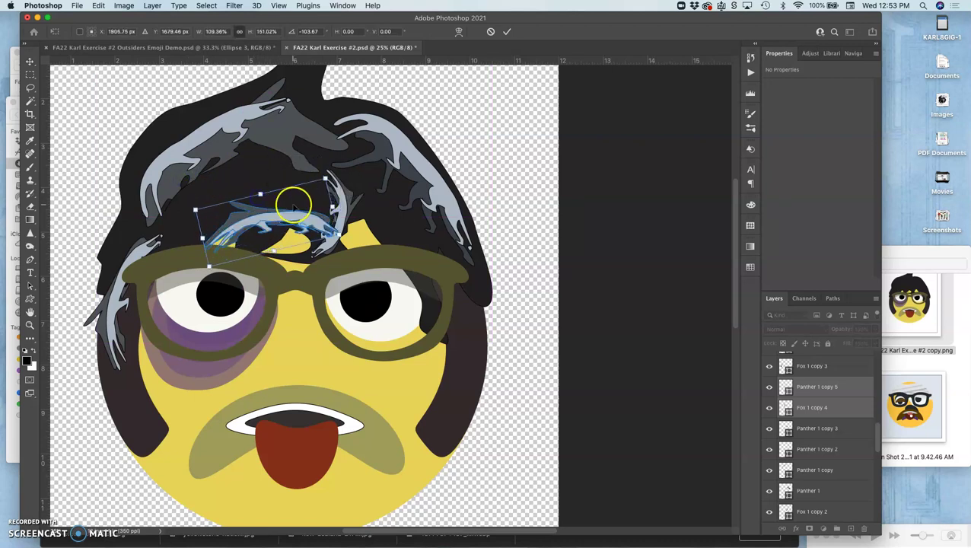
{"action": "left_click_drag", "start_coordinate": [305, 221], "coordinate": [266, 200]}
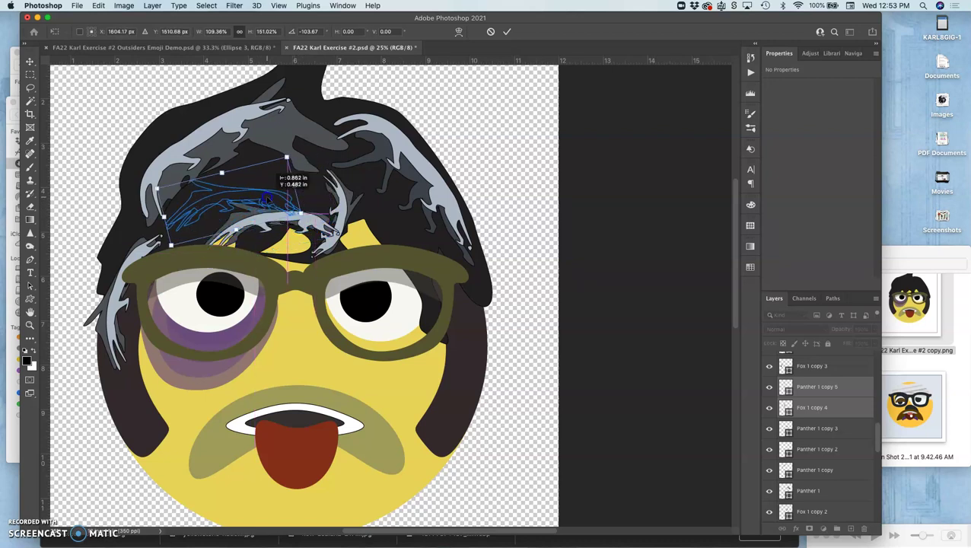
{"action": "left_click_drag", "start_coordinate": [299, 156], "coordinate": [279, 136]}
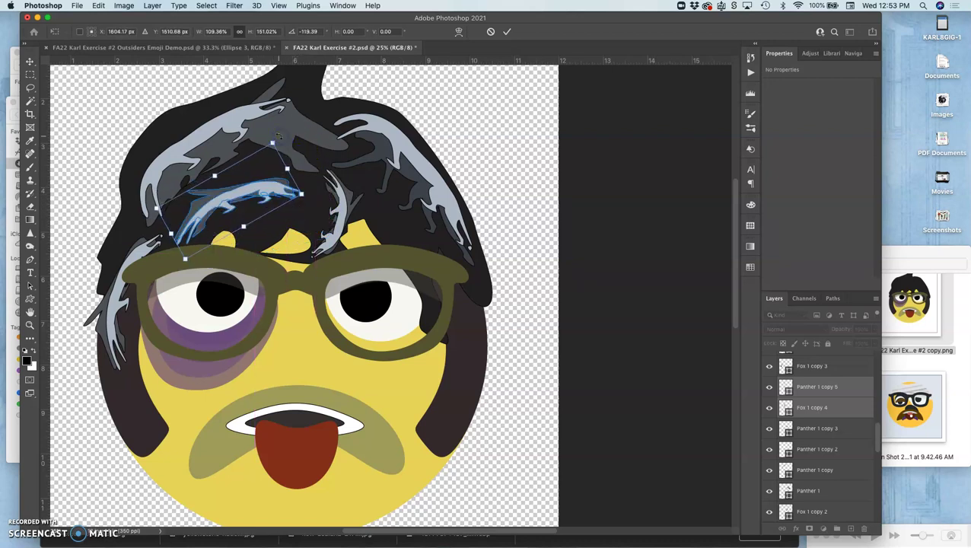
Warp the two left fringe streak copies into a longer arc following the fringe, and apply the transform
{"action": "right_click", "coordinate": [268, 192]}
{"action": "left_click", "coordinate": [278, 256]}
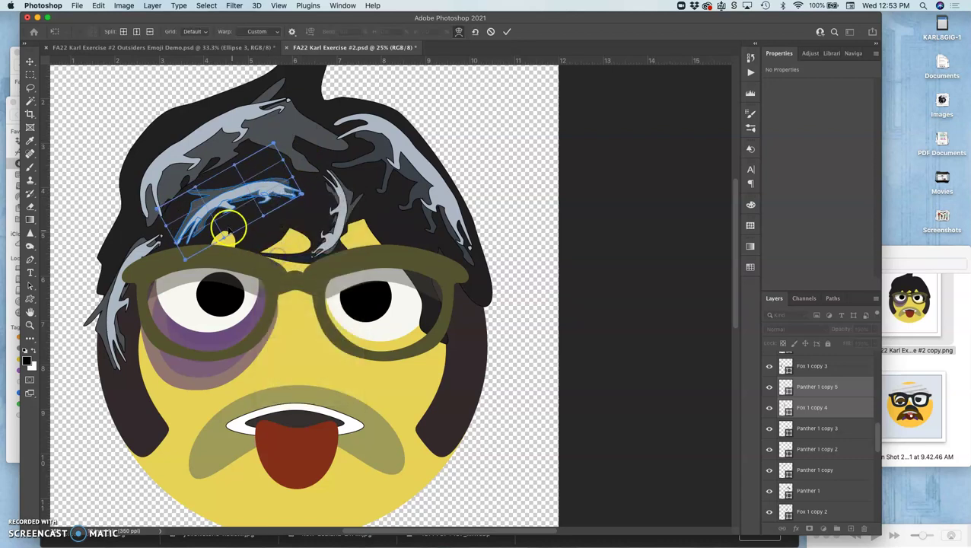
{"action": "left_click_drag", "start_coordinate": [224, 221], "coordinate": [251, 219]}
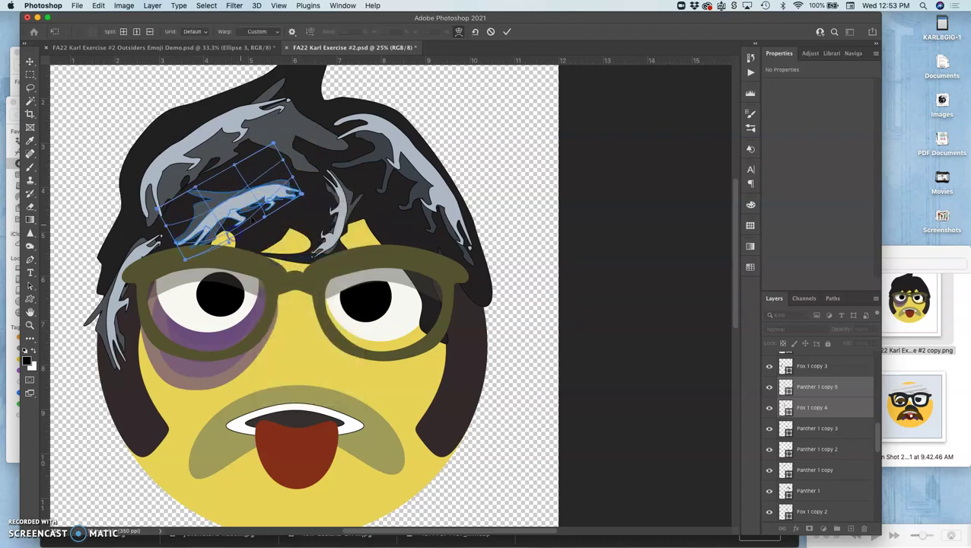
{"action": "left_click_drag", "start_coordinate": [273, 181], "coordinate": [218, 206]}
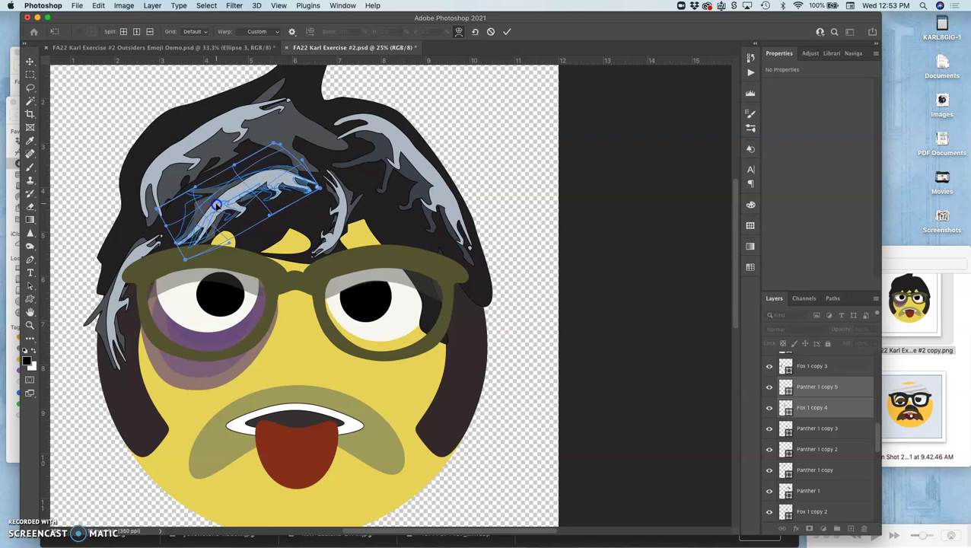
{"action": "key", "text": "Return"}
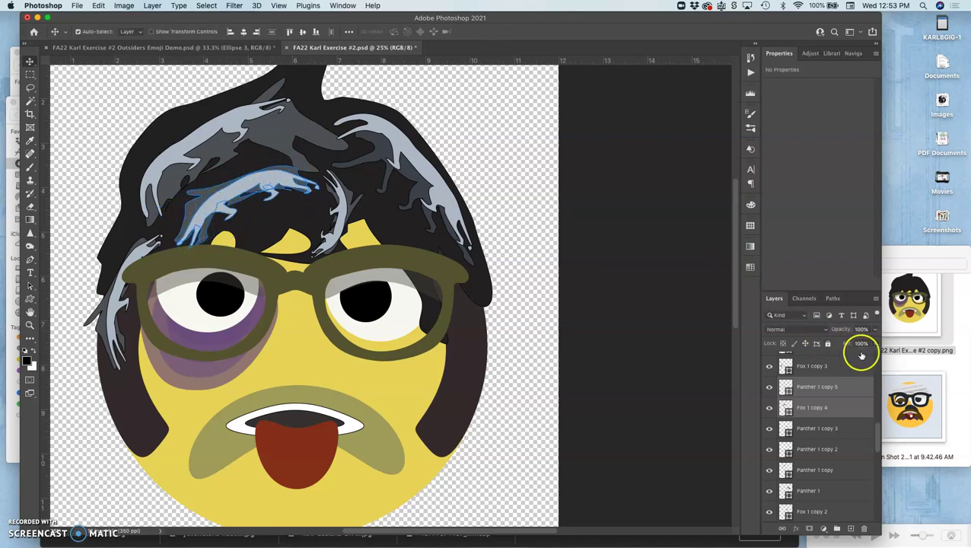
Lower the opacity of both left fringe streaks to 43% and deselect them
{"action": "left_click", "coordinate": [875, 333]}
{"action": "left_click_drag", "start_coordinate": [860, 345], "coordinate": [847, 343]}
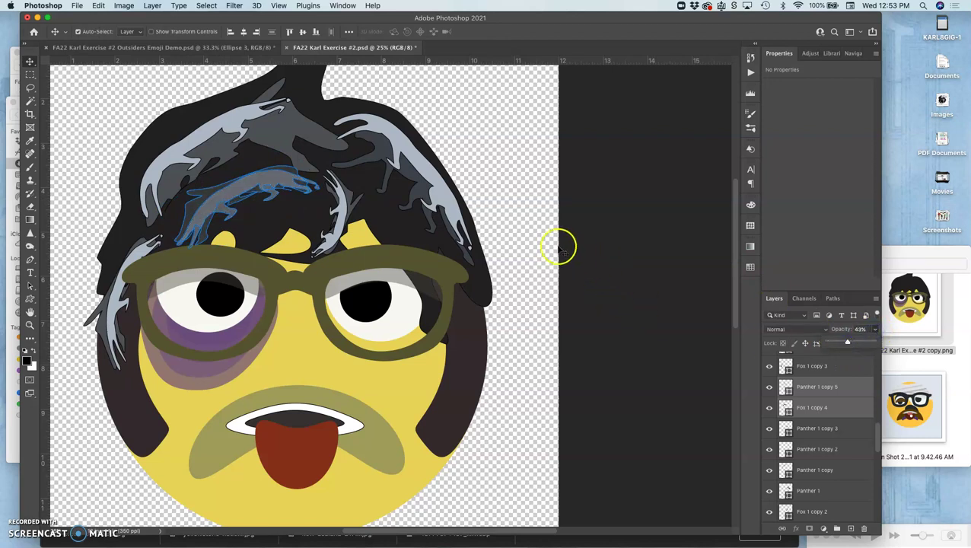
{"action": "left_click", "coordinate": [528, 246]}
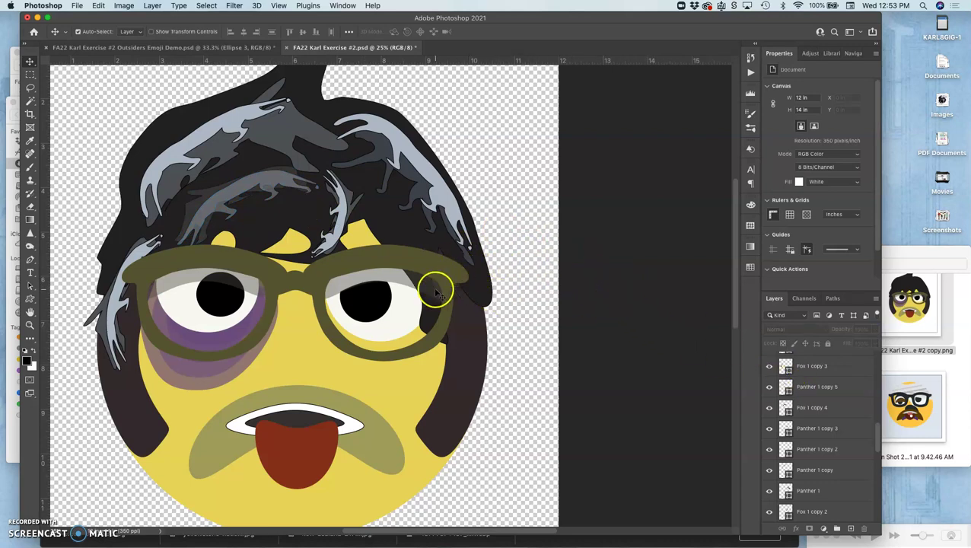
Duplicate the left fringe's semi-transparent panther streak, rotate the copy to 108.15°, and move it onto the right sideburn
{"action": "scroll", "coordinate": [351, 251], "scroll_direction": "down", "scroll_amount": 2}
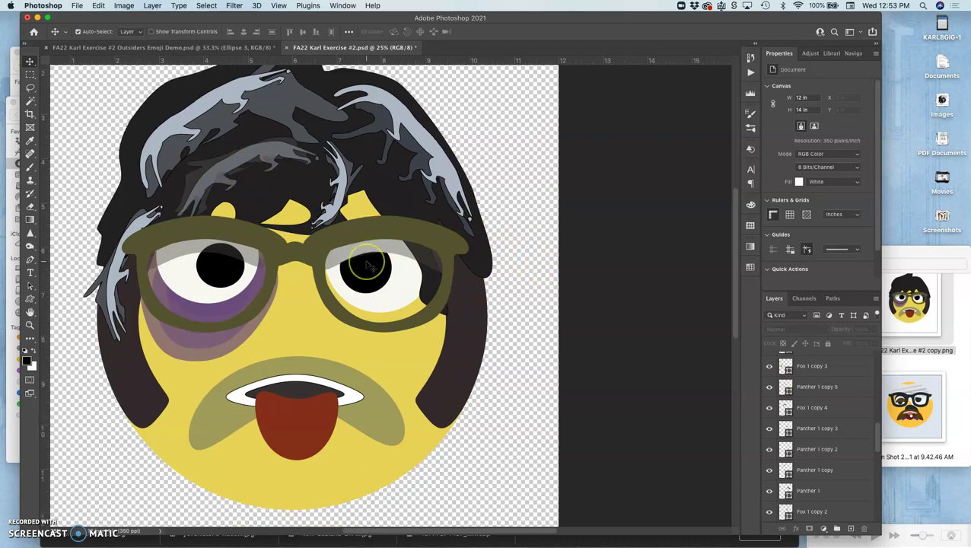
{"action": "key", "text": "super+minus"}
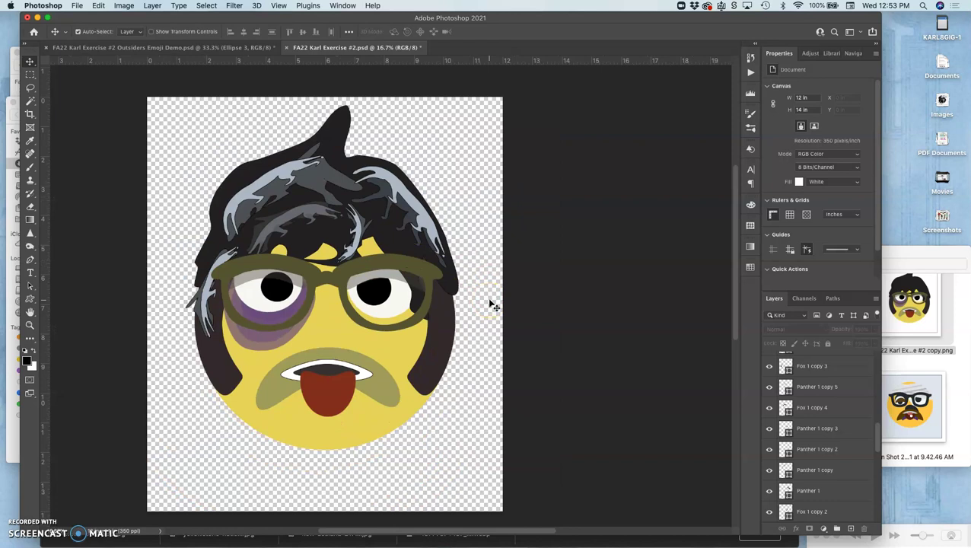
{"action": "left_click", "coordinate": [290, 218]}
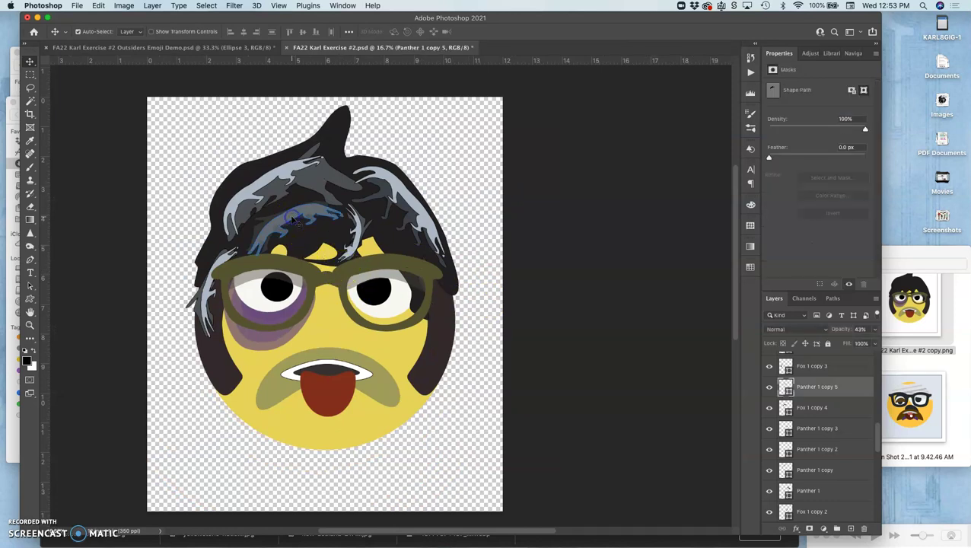
{"action": "key", "text": "super+j"}
{"action": "left_click_drag", "start_coordinate": [272, 226], "coordinate": [290, 221]}
{"action": "key", "text": "super+t"}
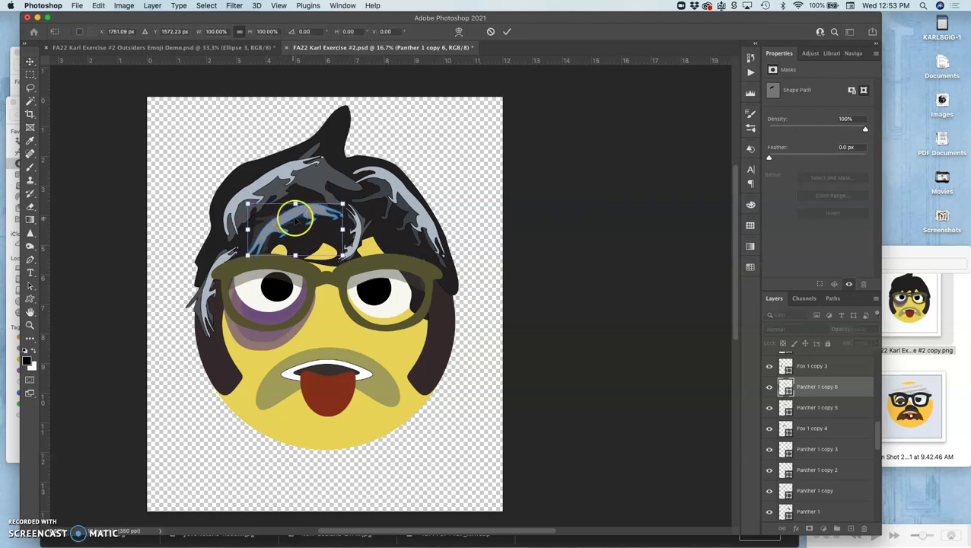
{"action": "mouse_move", "coordinate": [357, 200]}
{"action": "left_mouse_down"}
{"action": "mouse_move", "coordinate": [359, 252]}
{"action": "mouse_move", "coordinate": [332, 292]}
{"action": "mouse_move", "coordinate": [425, 340]}
{"action": "mouse_move", "coordinate": [457, 308]}
{"action": "mouse_move", "coordinate": [472, 346]}
{"action": "mouse_move", "coordinate": [445, 385]}
{"action": "left_mouse_up"}
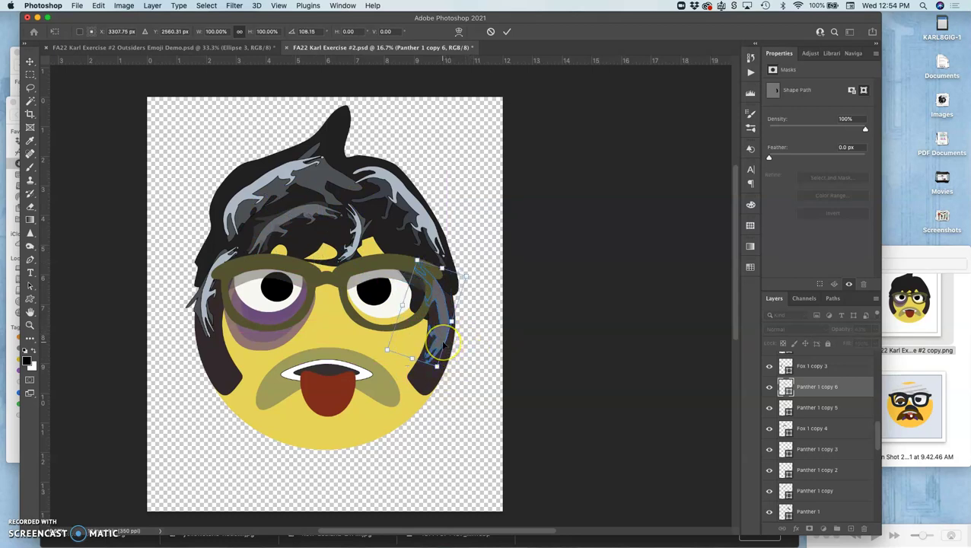
{"action": "left_click_drag", "start_coordinate": [443, 344], "coordinate": [447, 304]}
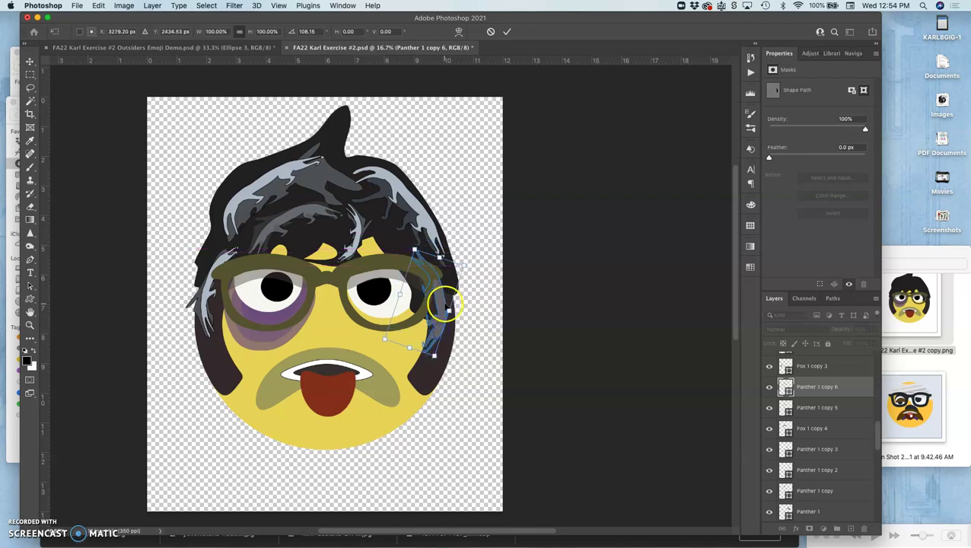
Flip the right sideburn streak vertically, rotate it to -125.57°, align it with the hair edge, and apply the transform
{"action": "right_click", "coordinate": [444, 305]}
{"action": "left_click", "coordinate": [470, 512]}
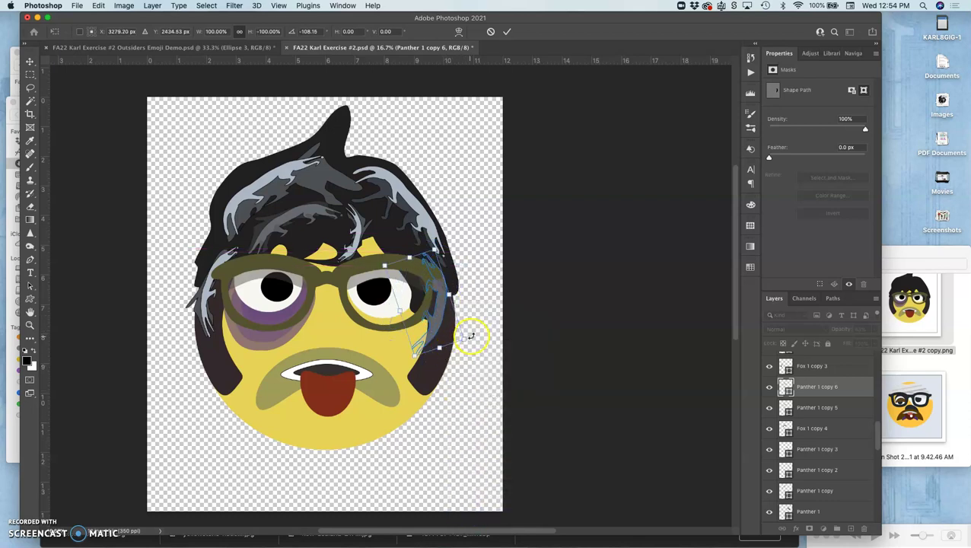
{"action": "left_click_drag", "start_coordinate": [476, 335], "coordinate": [446, 300]}
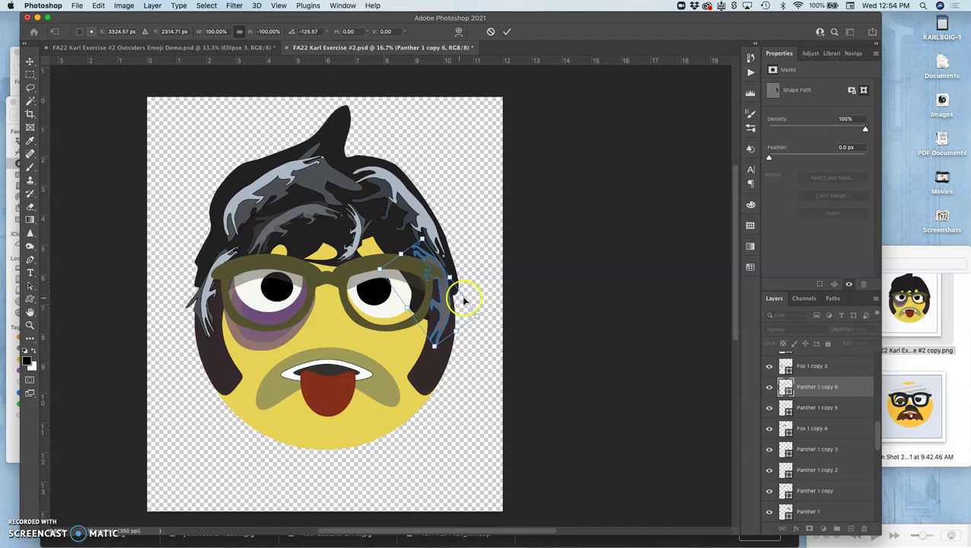
{"action": "key", "text": "Return"}
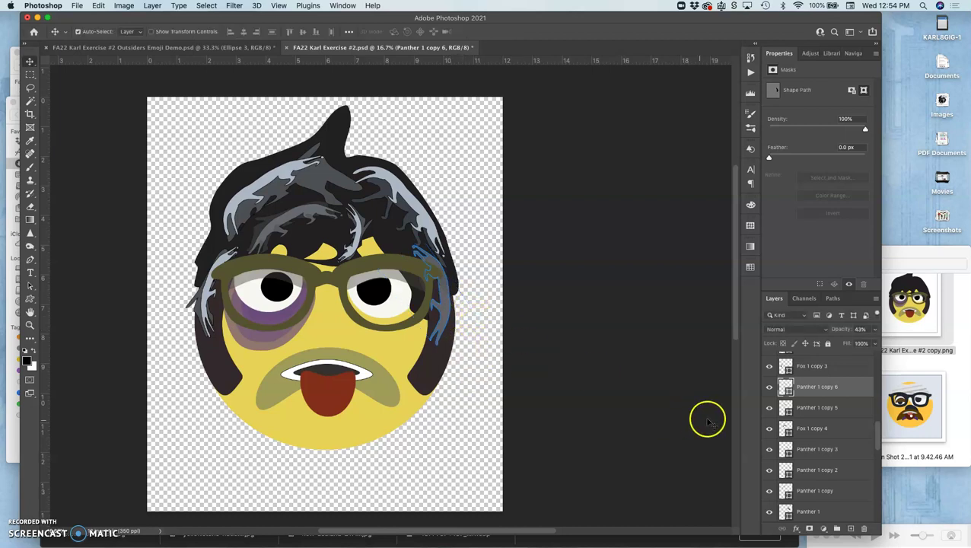
Change the right sideburn streak's fill colour to the grey-blue 748394 and deselect it
{"action": "double_click", "coordinate": [784, 386]}
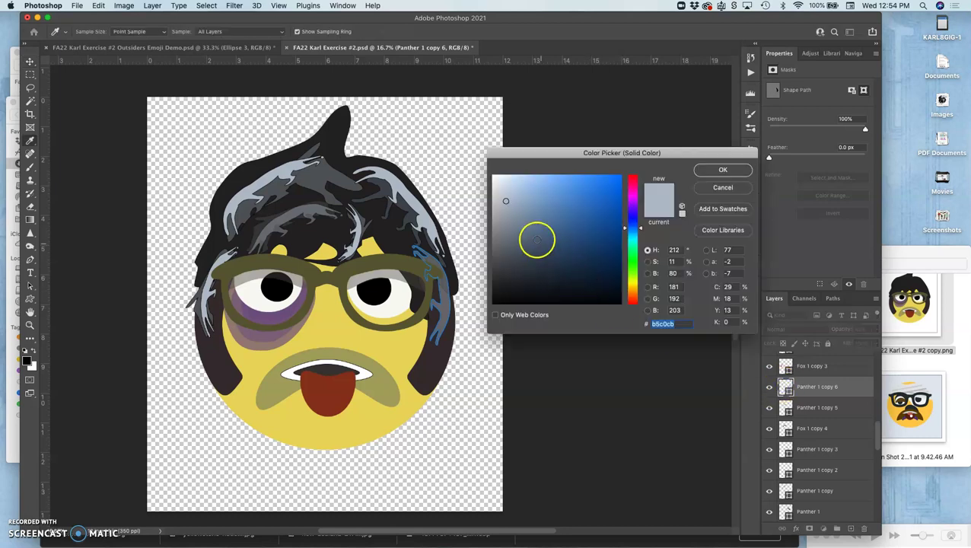
{"action": "left_click", "coordinate": [504, 188]}
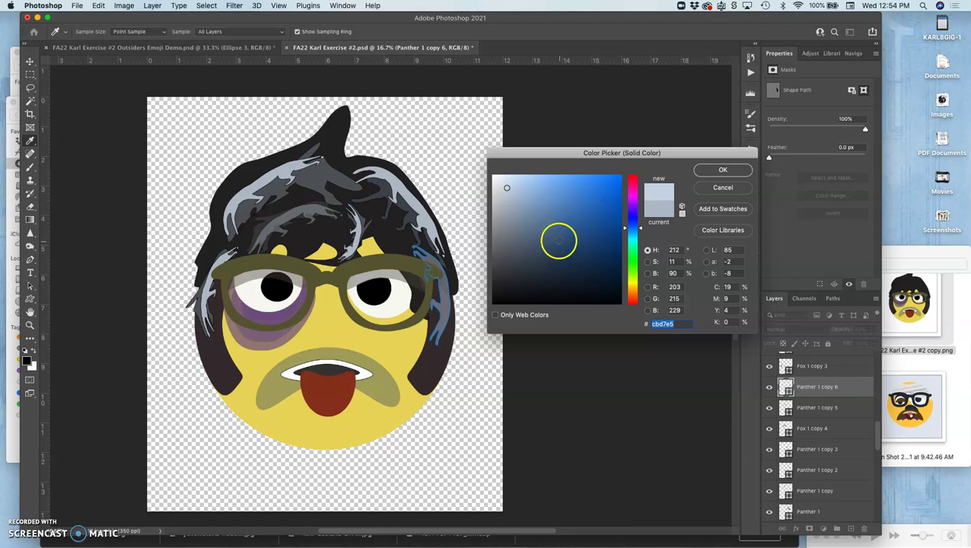
{"action": "left_click", "coordinate": [522, 184]}
{"action": "left_click", "coordinate": [520, 229]}
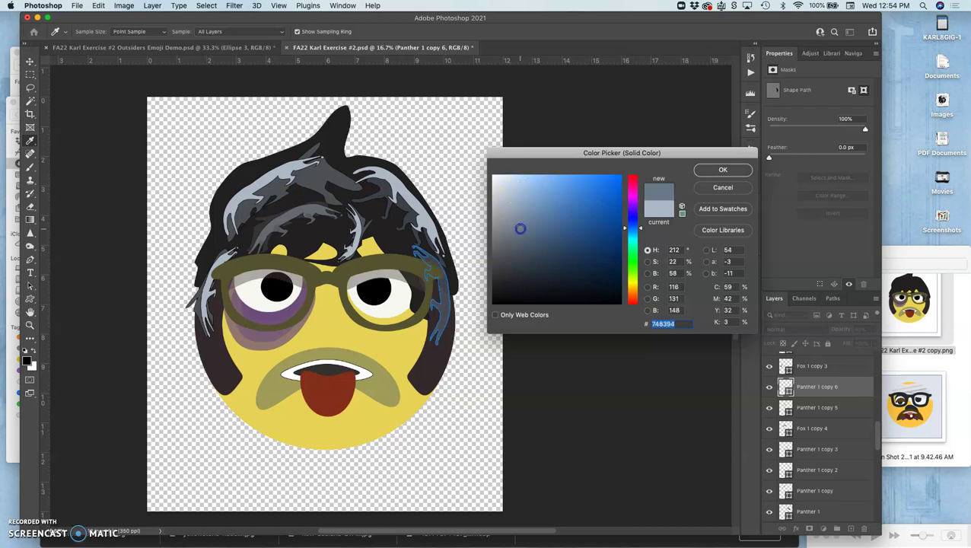
{"action": "left_click", "coordinate": [702, 169]}
{"action": "left_click", "coordinate": [484, 188]}
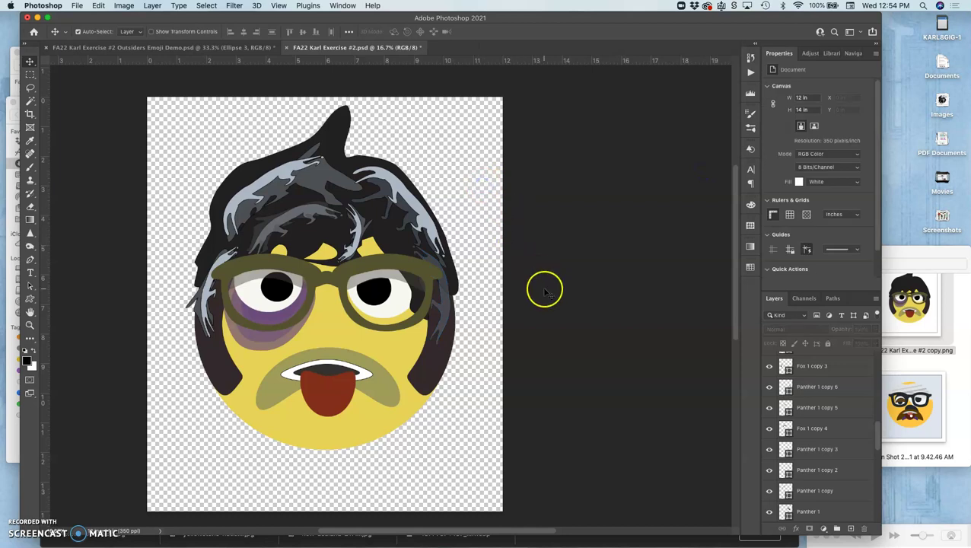
Lower the opacity of the light panther streak in the middle of the fringe and deselect it
{"action": "left_click", "coordinate": [359, 241]}
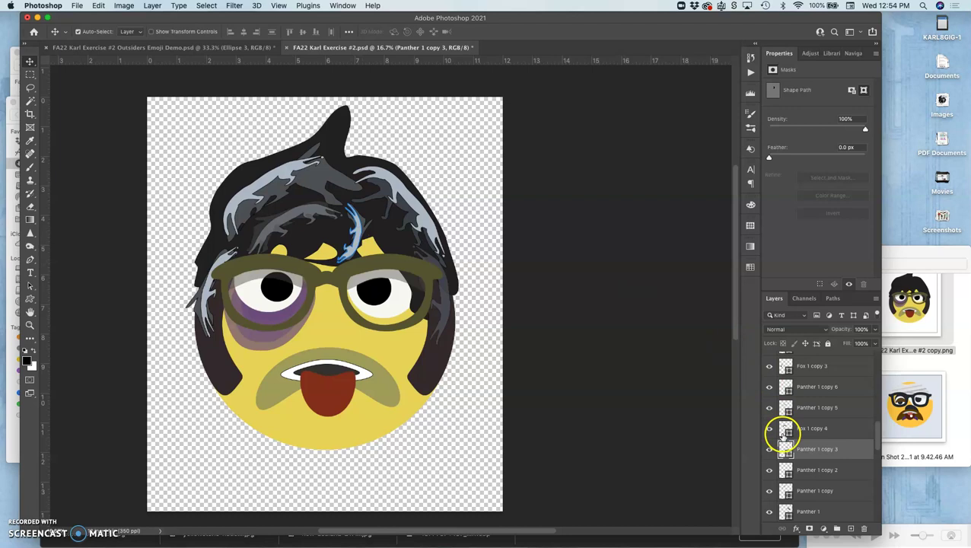
{"action": "left_click", "coordinate": [874, 331]}
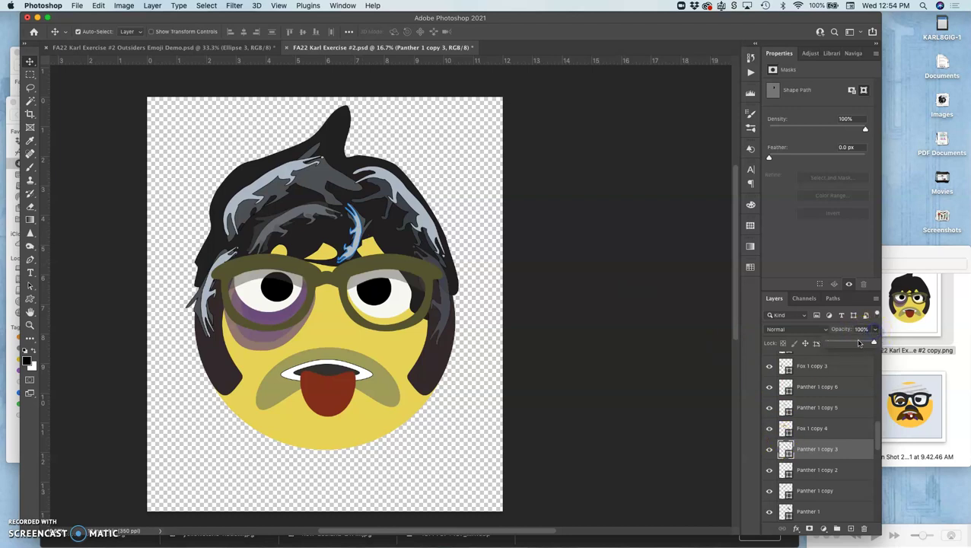
{"action": "left_click", "coordinate": [607, 328]}
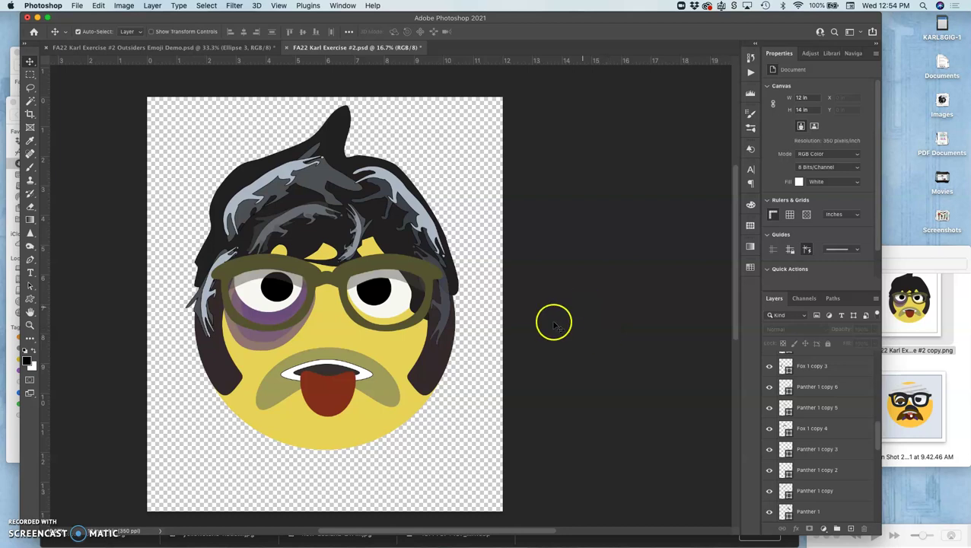
Scale the moustache around the mouth to about 73.58% and warp its lower edge downward
{"action": "left_click", "coordinate": [383, 392]}
{"action": "key", "text": "super+t"}
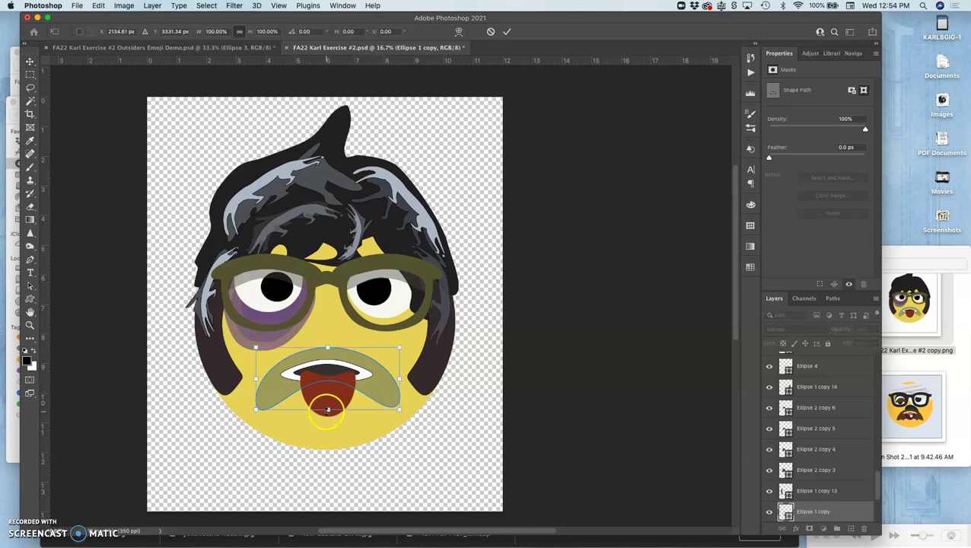
{"action": "left_click_drag", "start_coordinate": [327, 424], "coordinate": [326, 394]}
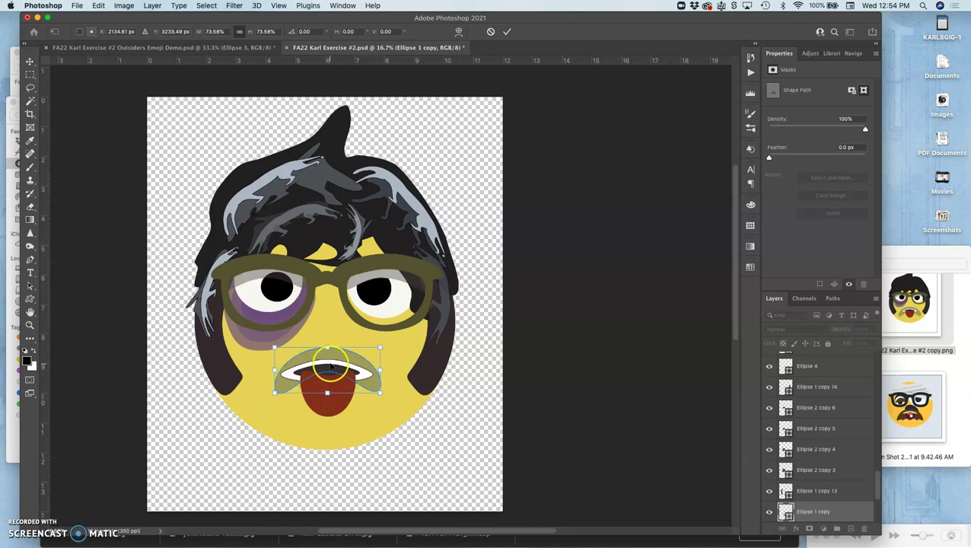
{"action": "right_click", "coordinate": [331, 366]}
{"action": "left_click", "coordinate": [336, 396]}
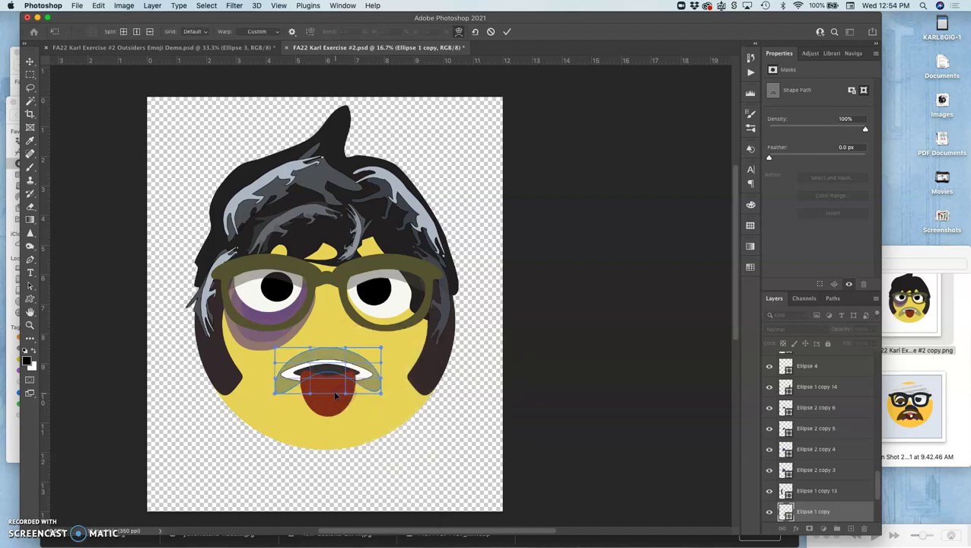
{"action": "left_click", "coordinate": [329, 393]}
{"action": "left_click_drag", "start_coordinate": [329, 393], "coordinate": [331, 428]}
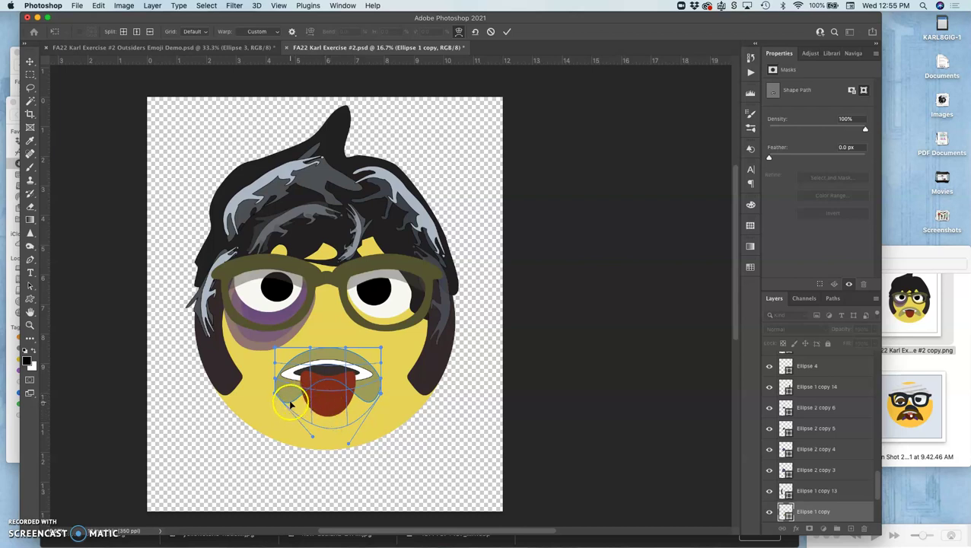
{"action": "key", "text": "Escape"}
Rescale the warped moustache to about 100.84% width and 86.18% height, apply the transform, and deselect it
{"action": "key", "text": "ctrl+t"}
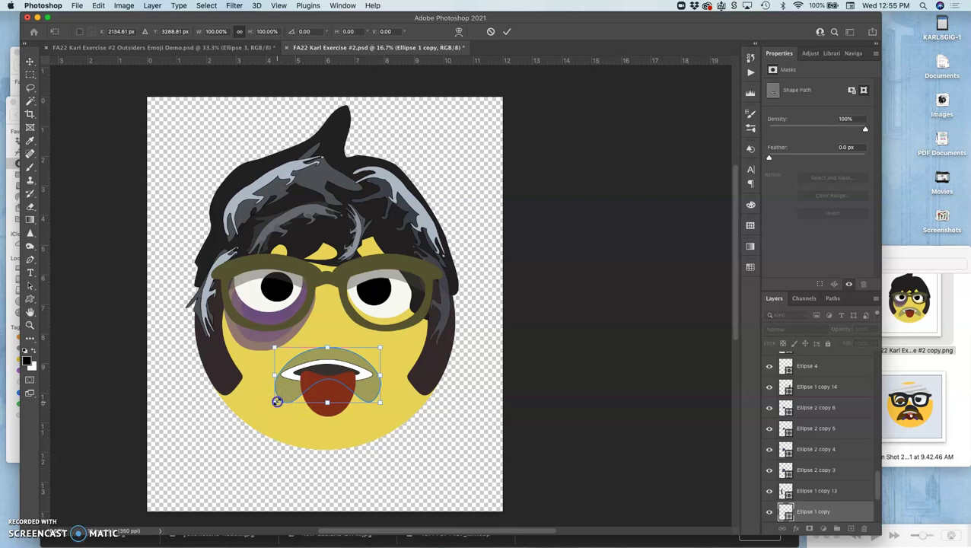
{"action": "left_click_drag", "start_coordinate": [277, 401], "coordinate": [274, 393]}
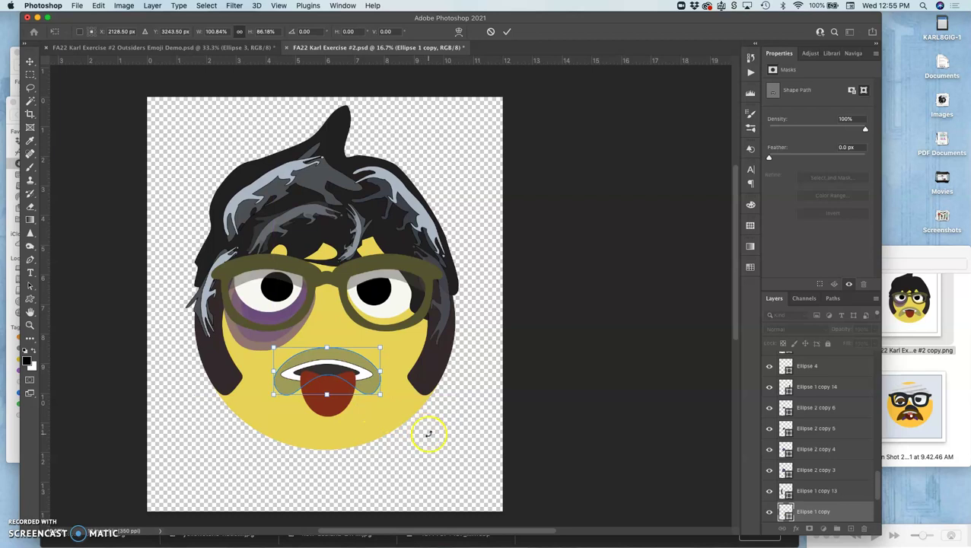
{"action": "left_click", "coordinate": [30, 62]}
{"action": "left_click", "coordinate": [195, 249]}
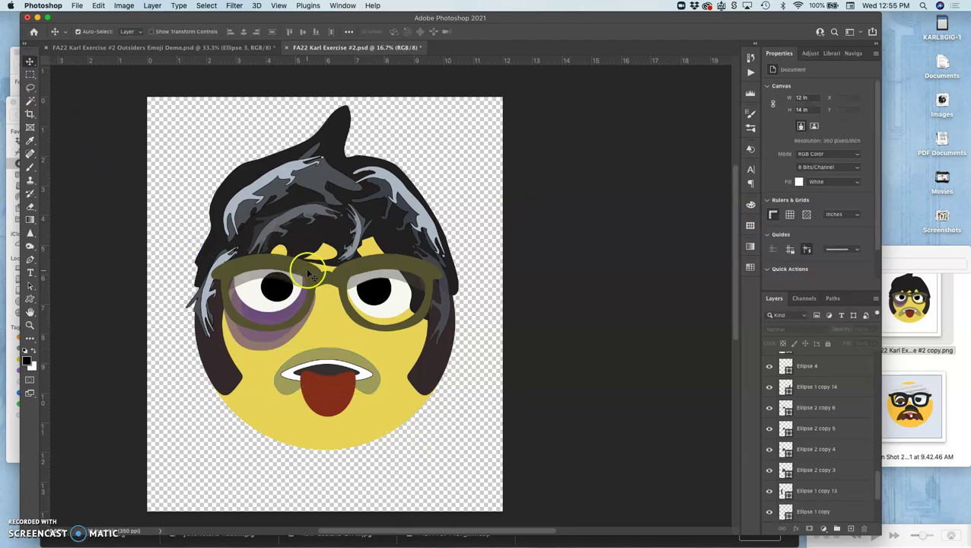
{"action": "left_click", "coordinate": [348, 273]}
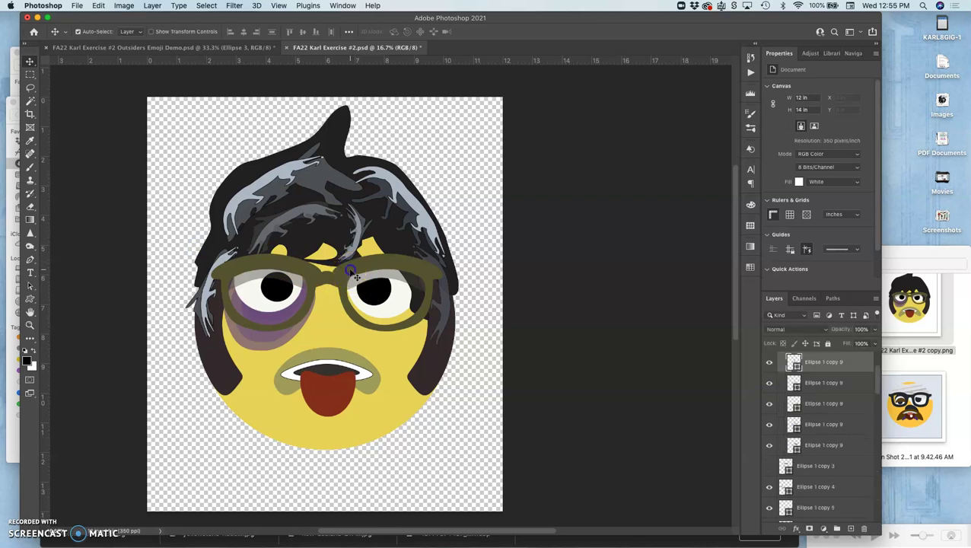
{"action": "left_click", "coordinate": [314, 277]}
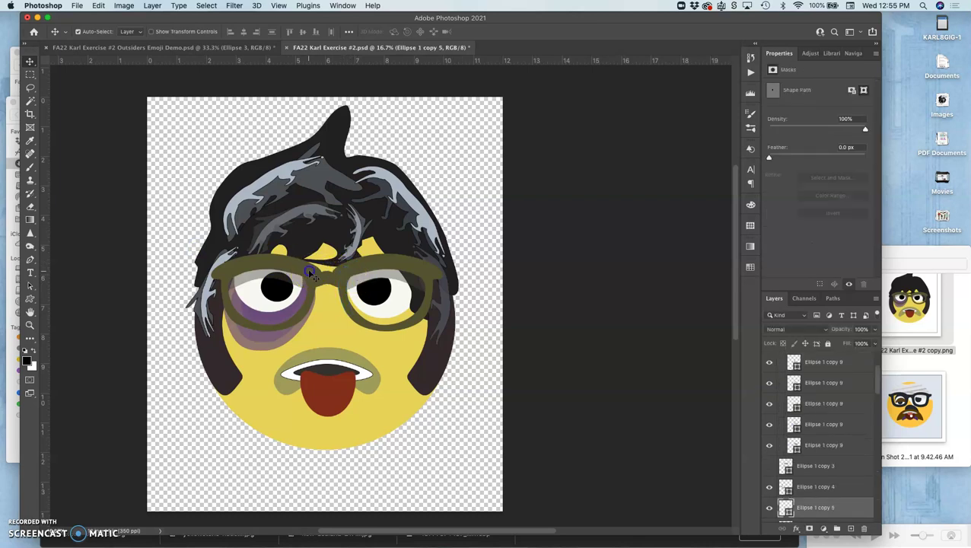
{"action": "left_click", "coordinate": [336, 319]}
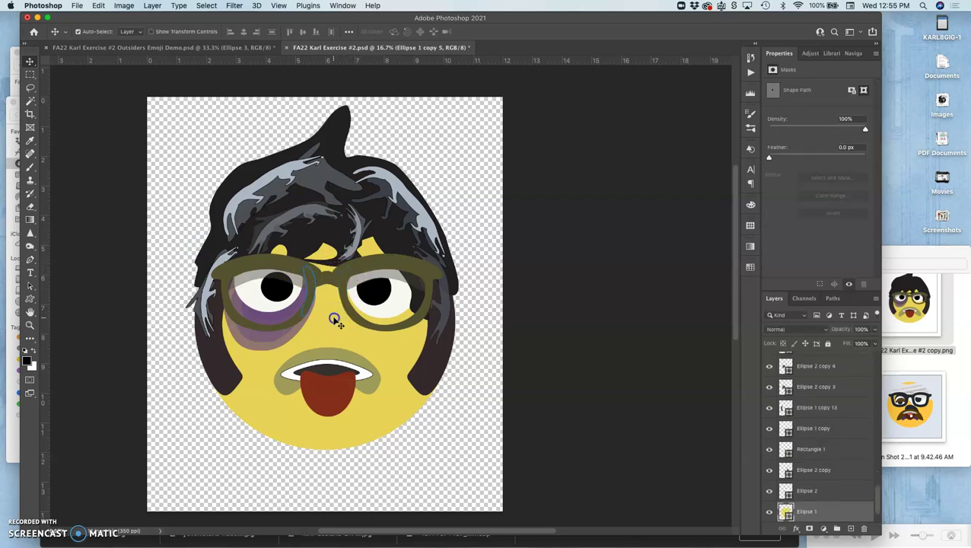
{"action": "left_click", "coordinate": [481, 335]}
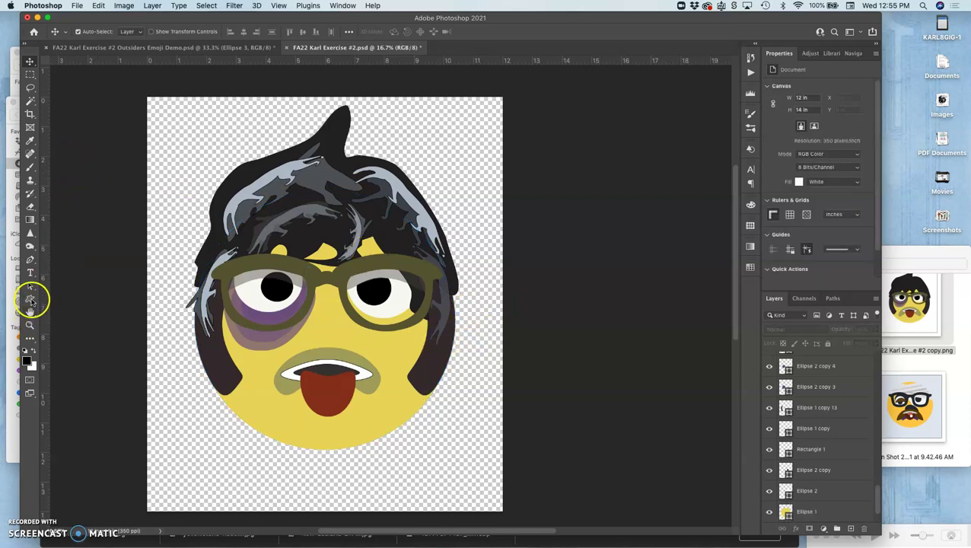
Draw a black ellipse about 2.73 in wide and 2.07 in high over the left lens and fit it inside the frame
{"action": "left_click_drag", "start_coordinate": [30, 300], "coordinate": [67, 309]}
{"action": "left_click_drag", "start_coordinate": [227, 308], "coordinate": [303, 330]}
{"action": "left_click", "coordinate": [281, 306]}
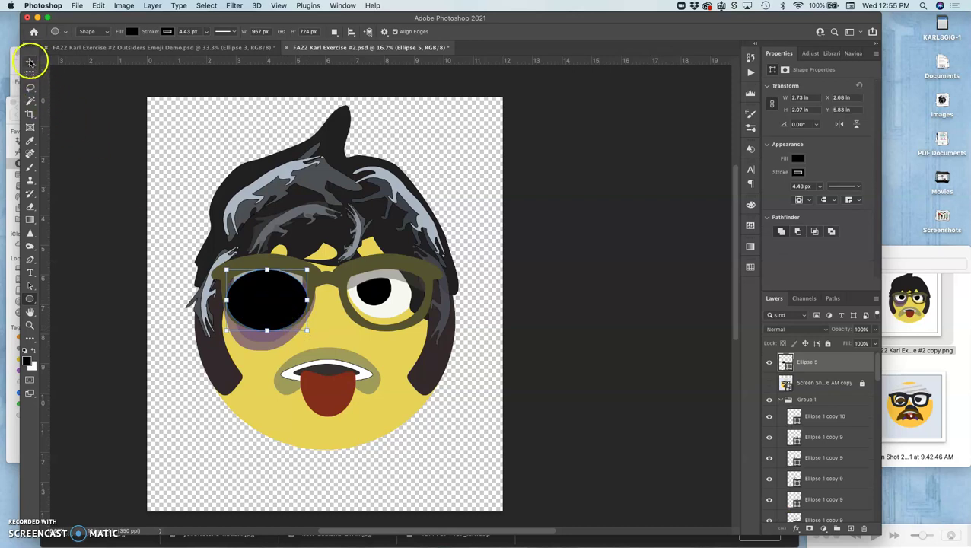
{"action": "left_click", "coordinate": [31, 60]}
{"action": "left_click_drag", "start_coordinate": [293, 303], "coordinate": [292, 295]}
{"action": "left_click", "coordinate": [394, 339]}
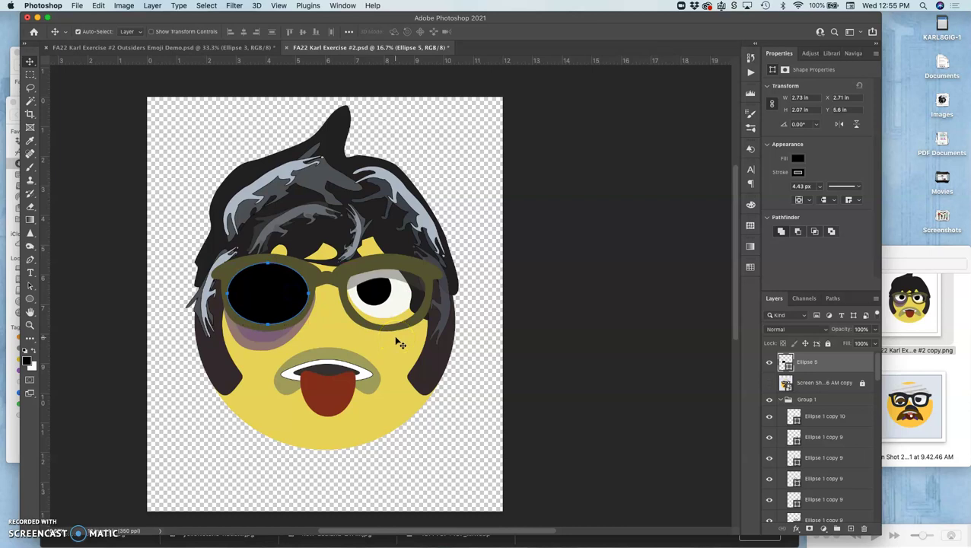
Move the black lens ellipse down the layer stack until it sits directly below Fox 1, behind the glasses and hair but covering the eye
{"action": "key", "text": "super+bracketleft"}
{"action": "key", "text": "super+bracketleft"}
{"action": "key", "text": "super+bracketleft"}
{"action": "key", "text": "super+bracketleft"}
{"action": "key", "text": "super+bracketleft"}
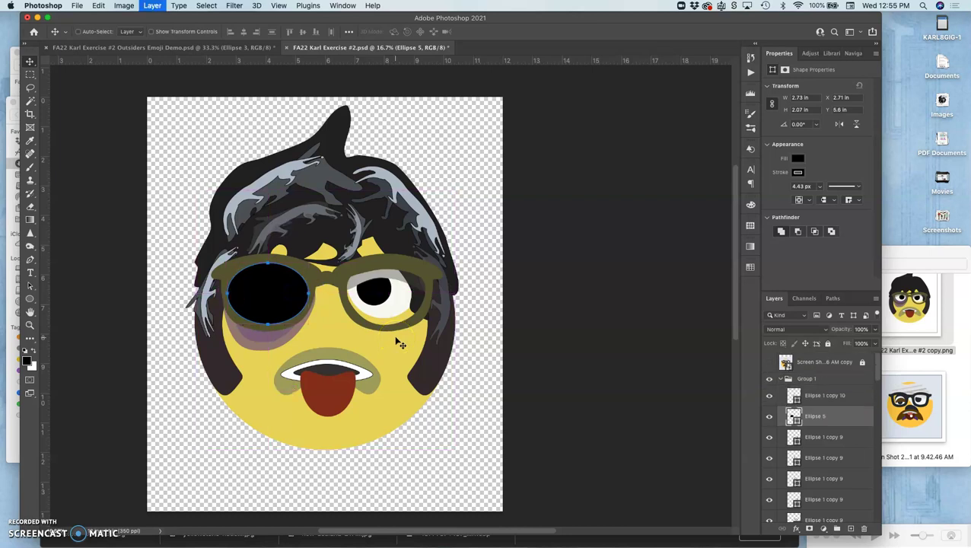
{"action": "key", "text": "super+bracketleft"}
{"action": "key", "text": "super+bracketleft"}
{"action": "key", "text": "super+bracketleft"}
{"action": "key", "text": "super+bracketleft"}
{"action": "key", "text": "super+bracketleft"}
{"action": "key", "text": "super+bracketleft"}
{"action": "key", "text": "super+bracketleft"}
{"action": "key", "text": "super+bracketleft"}
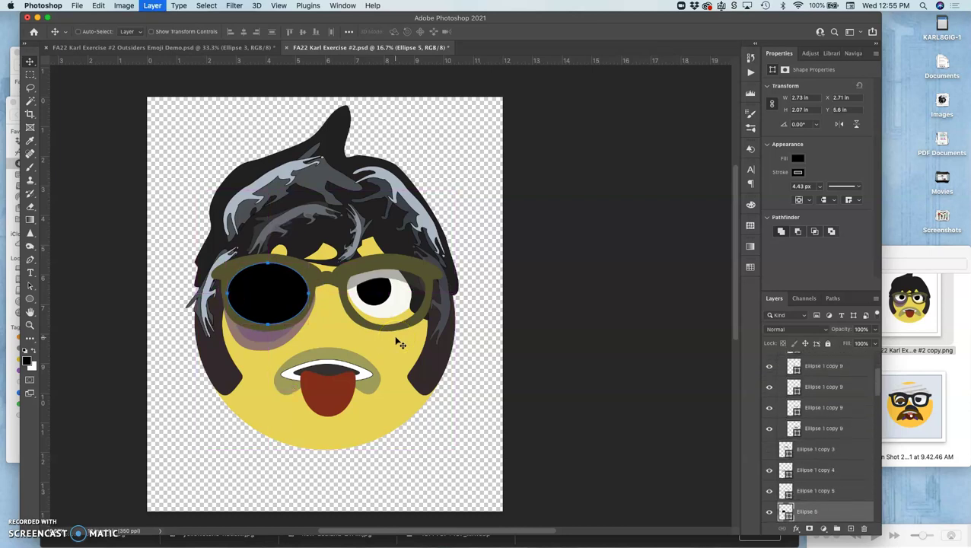
{"action": "key", "text": "super+bracketleft"}
{"action": "key", "text": "super+bracketleft"}
{"action": "key", "text": "super+bracketleft"}
{"action": "key", "text": "super+bracketleft"}
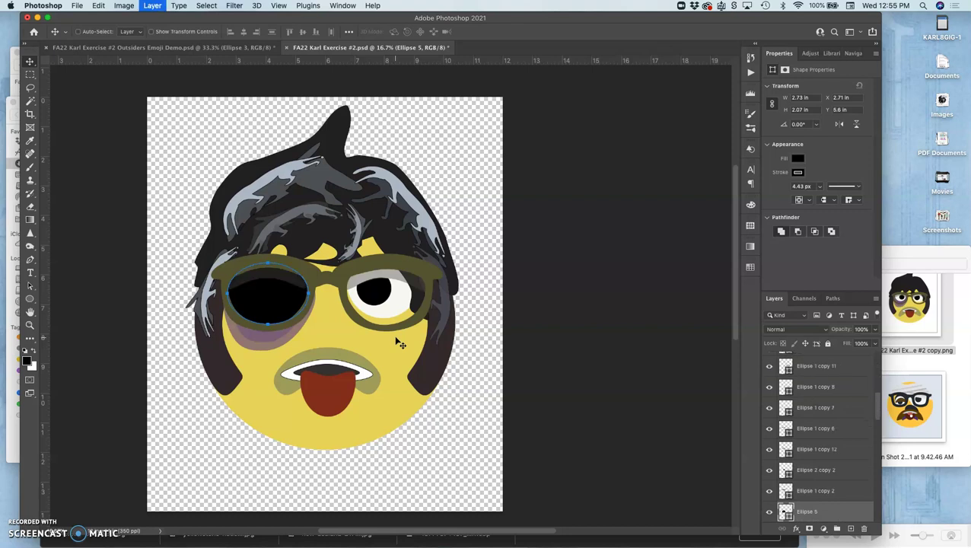
{"action": "key", "text": "super+bracketleft"}
{"action": "key", "text": "super+bracketleft"}
{"action": "key", "text": "super+bracketleft"}
{"action": "key", "text": "super+bracketleft"}
{"action": "key", "text": "super+bracketleft"}
{"action": "key", "text": "super+bracketleft"}
{"action": "key", "text": "super+bracketleft"}
{"action": "key", "text": "super+bracketleft"}
{"action": "key", "text": "super+bracketleft"}
{"action": "key", "text": "super+bracketleft"}
{"action": "key", "text": "super+bracketleft"}
{"action": "key", "text": "super+bracketleft"}
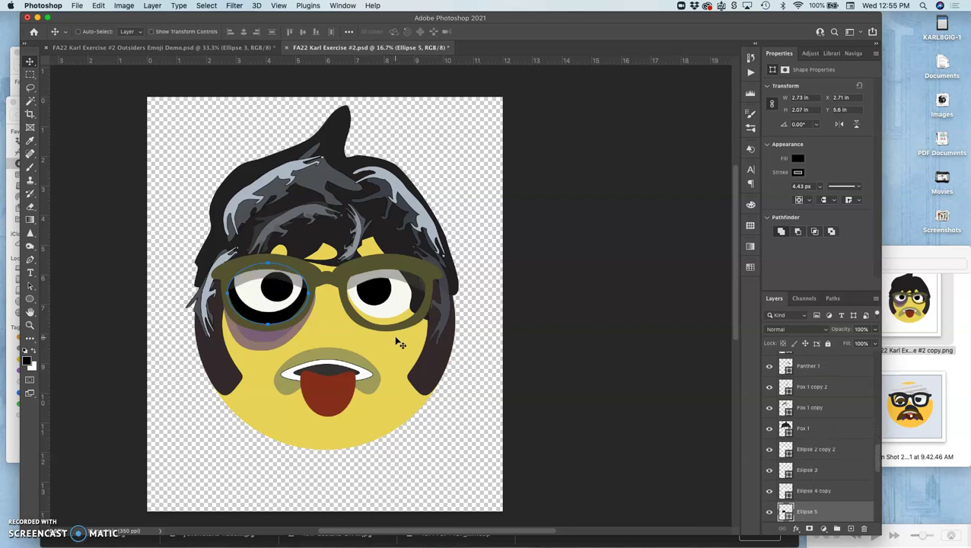
{"action": "key", "text": "super+bracketright"}
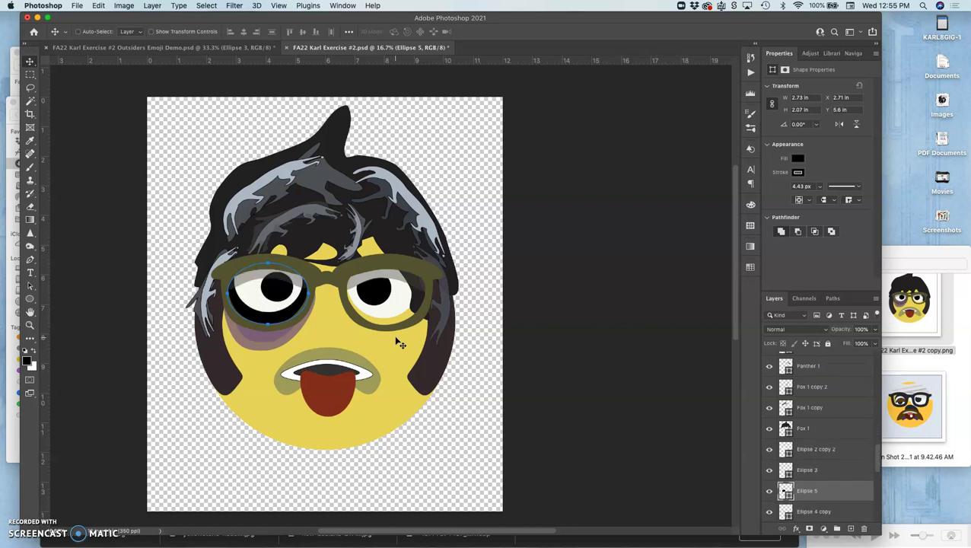
{"action": "key", "text": "super+bracketright"}
{"action": "key", "text": "super+bracketright"}
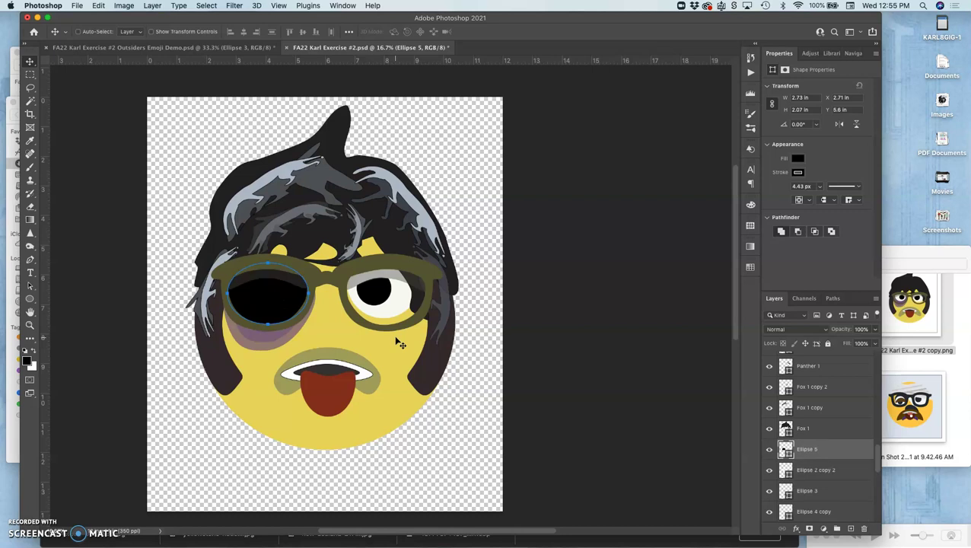
Lower the left lens ellipse's opacity to 55%
{"action": "left_click", "coordinate": [874, 328]}
{"action": "left_click", "coordinate": [859, 345]}
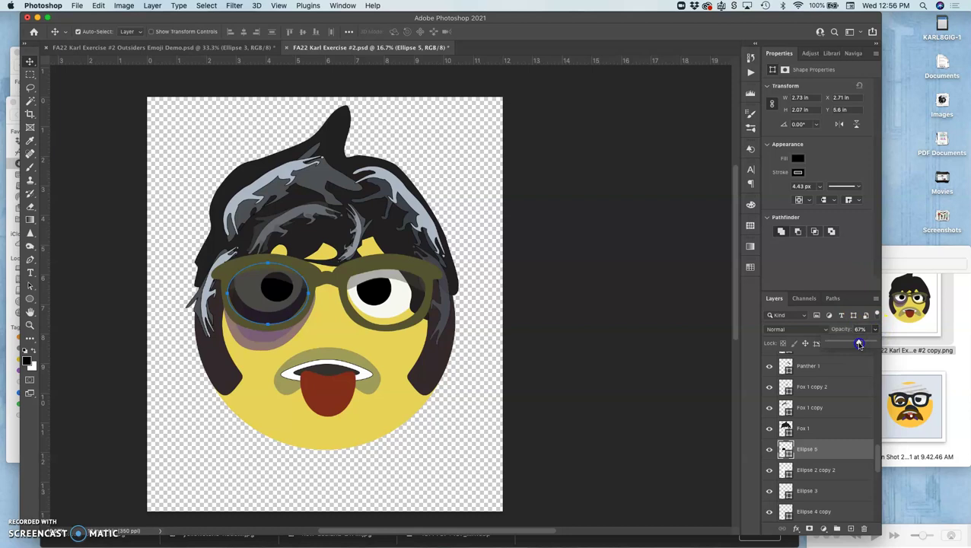
{"action": "left_click_drag", "start_coordinate": [854, 345], "coordinate": [854, 346]}
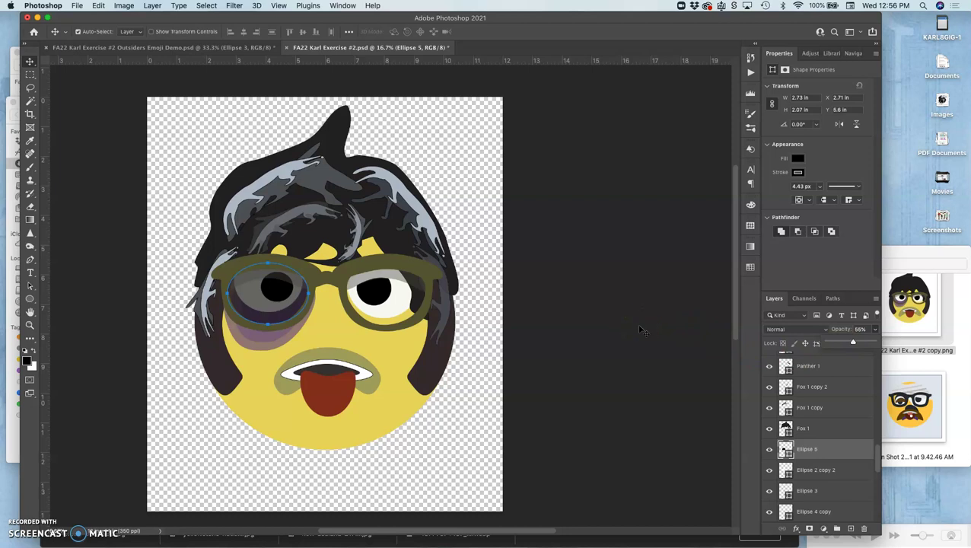
Duplicate the left lens tint and align the copy over the right lens at about X 6.71 in, Y 5.65 in
{"action": "key", "text": "super+j"}
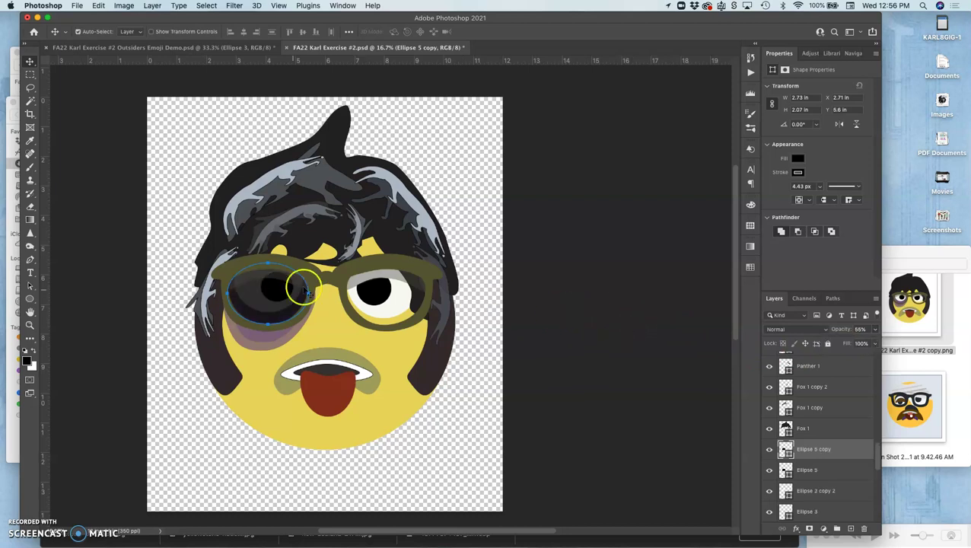
{"action": "left_click_drag", "start_coordinate": [270, 302], "coordinate": [384, 302]}
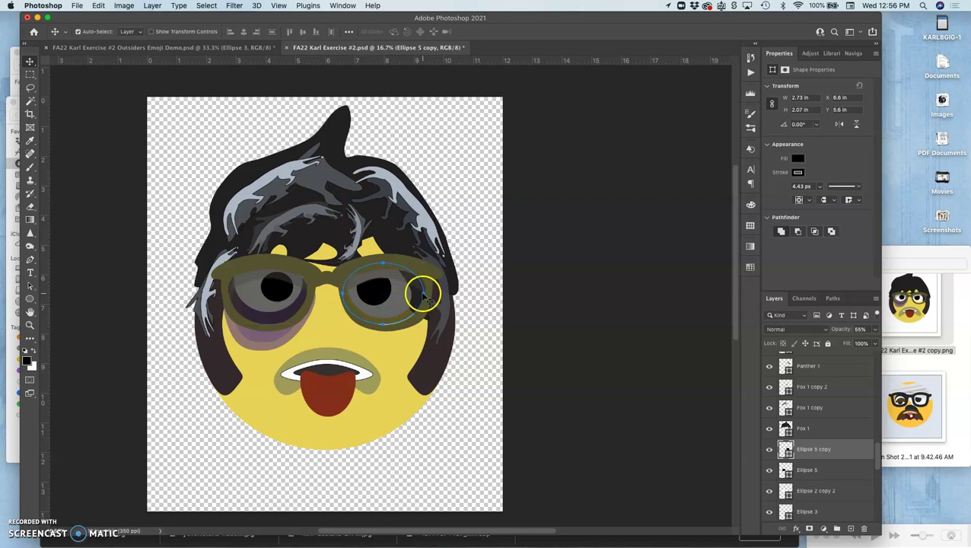
{"action": "left_click", "coordinate": [426, 300], "text": "shift"}
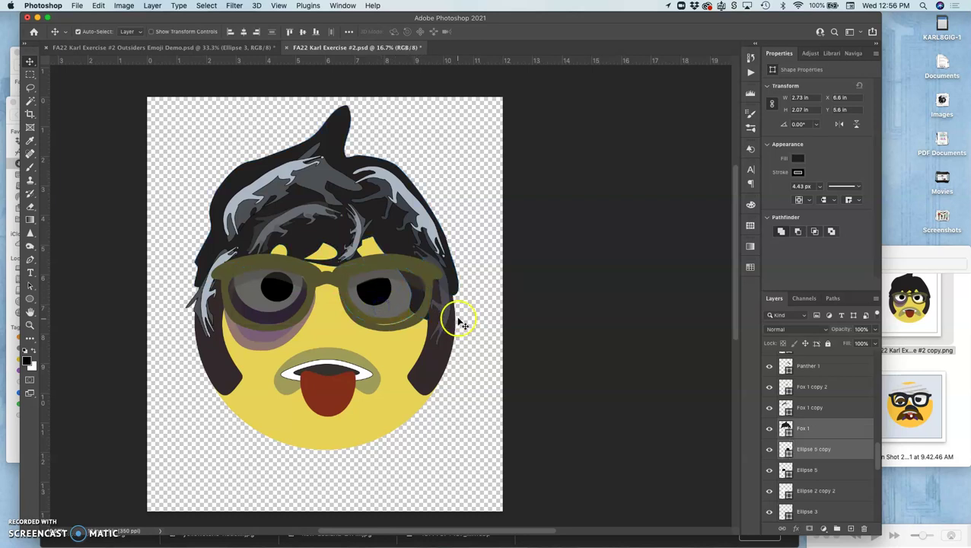
{"action": "left_click", "coordinate": [796, 450]}
{"action": "left_click", "coordinate": [774, 449]}
{"action": "left_click", "coordinate": [576, 348]}
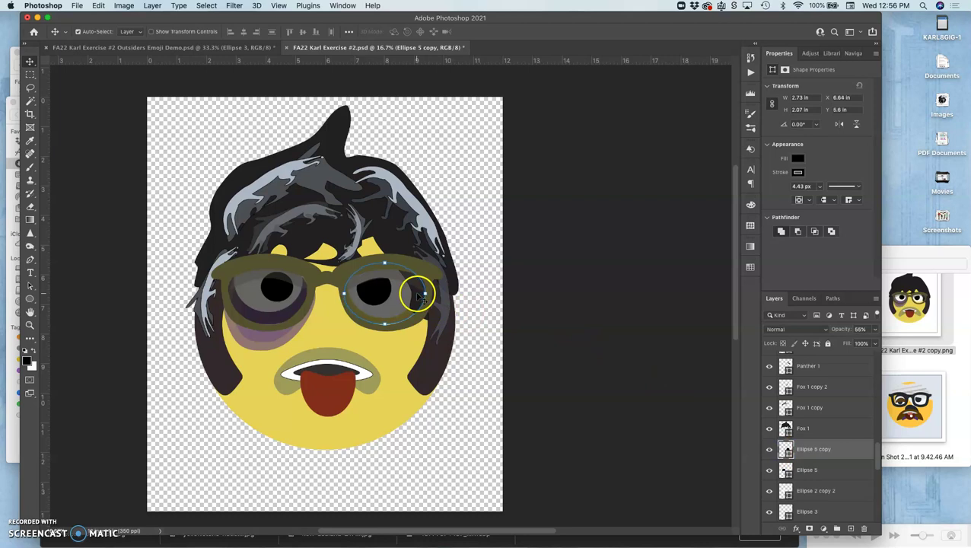
{"action": "left_click", "coordinate": [392, 263]}
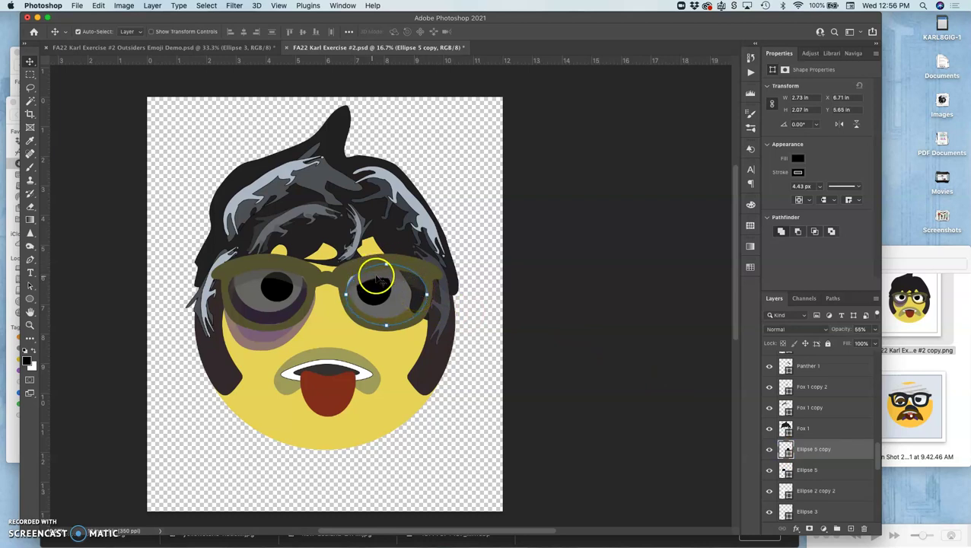
Warp the right lens tint's upper-left corner outward to fill the inside of the frame and apply the warp
{"action": "right_click", "coordinate": [378, 280]}
{"action": "left_click", "coordinate": [373, 320]}
{"action": "key", "text": "super+t"}
{"action": "right_click", "coordinate": [375, 318]}
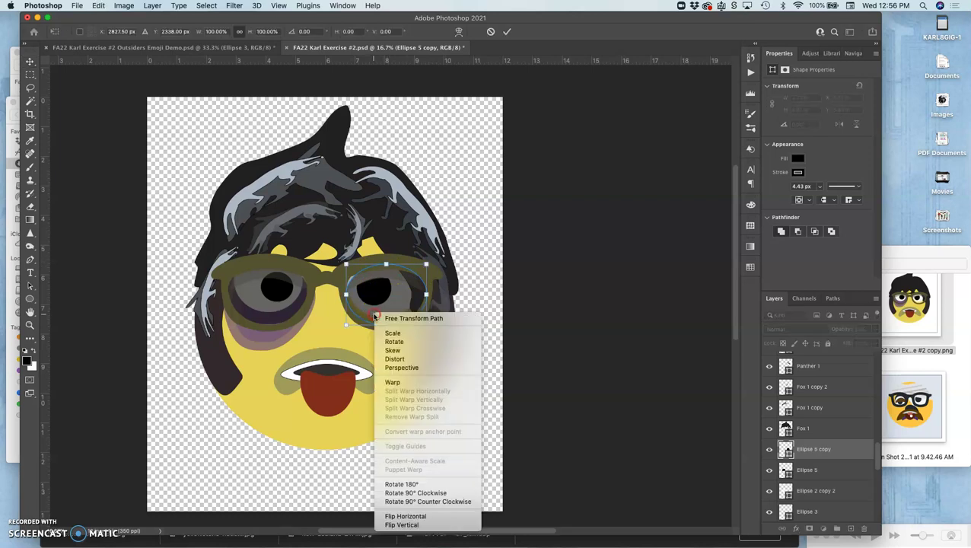
{"action": "left_click", "coordinate": [392, 382]}
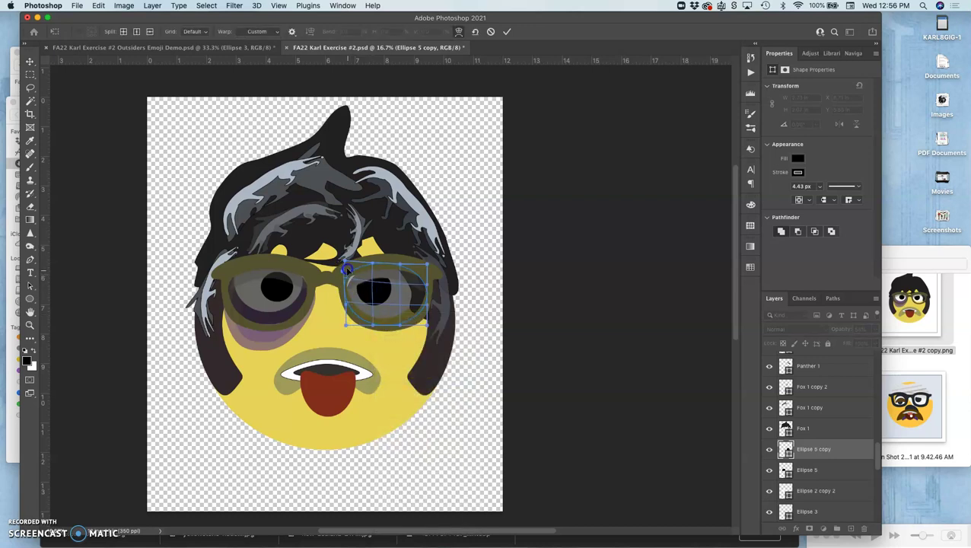
{"action": "key", "text": "Return"}
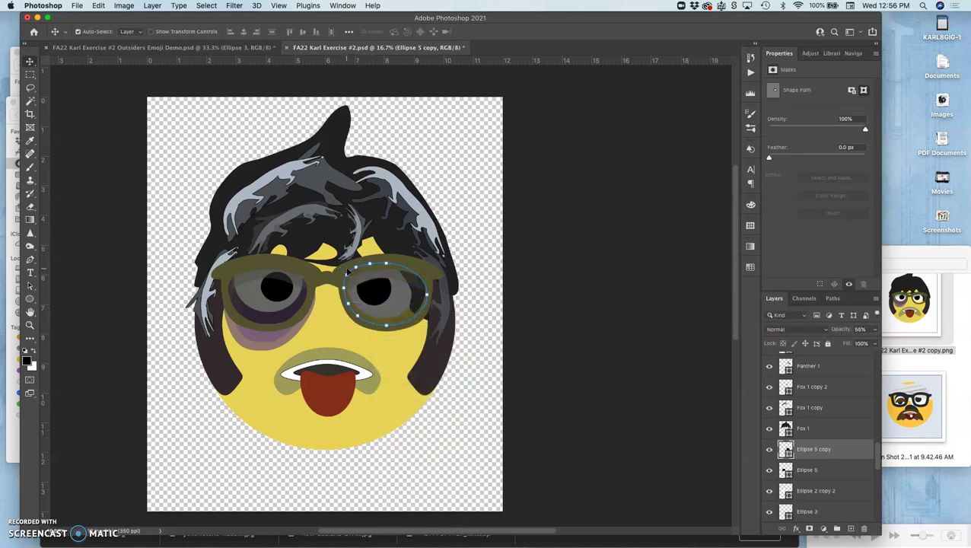
{"action": "double_click", "coordinate": [850, 452]}
{"action": "left_click_drag", "start_coordinate": [509, 57], "coordinate": [685, 62]}
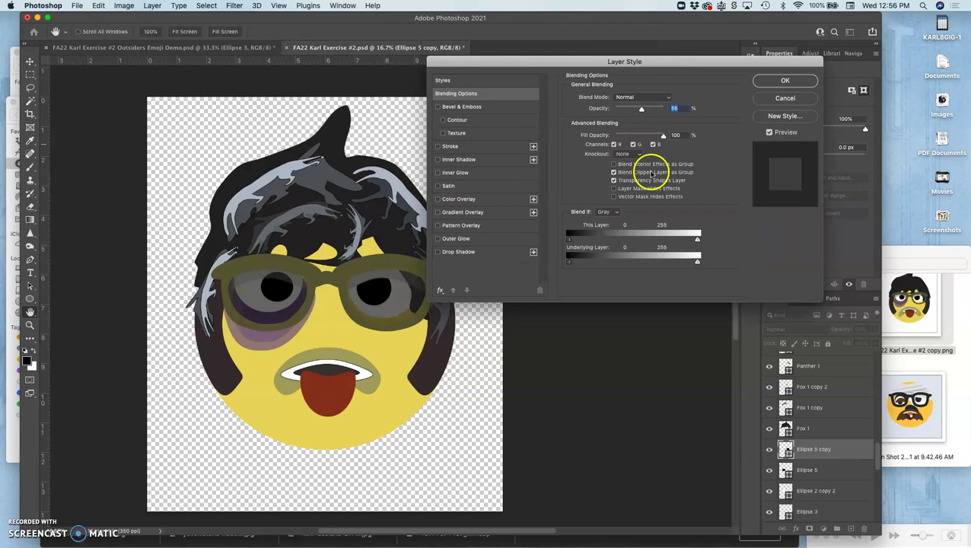
{"action": "left_click", "coordinate": [785, 80]}
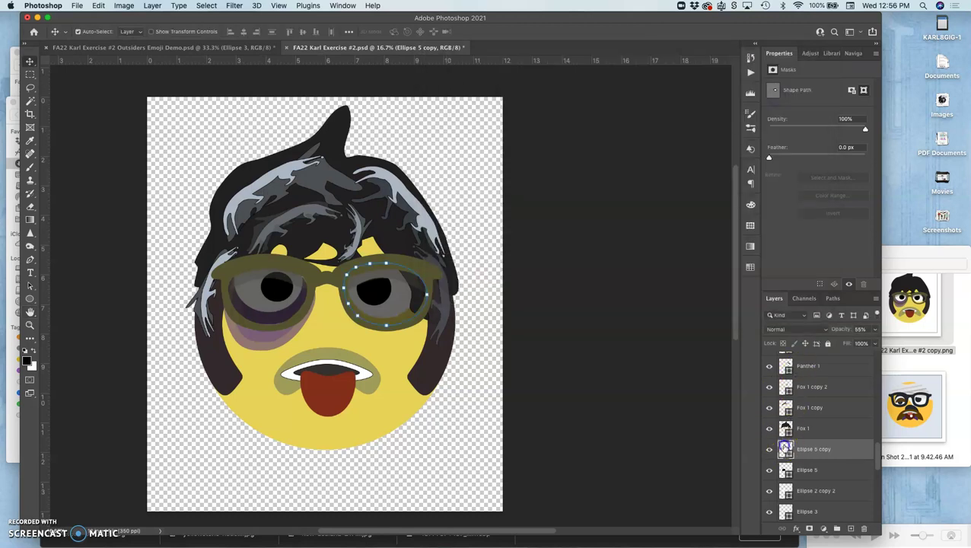
Recolour the right lens tint, Ellipse 5 copy, to a dark purple and raise its opacity to 63%
{"action": "double_click", "coordinate": [784, 448]}
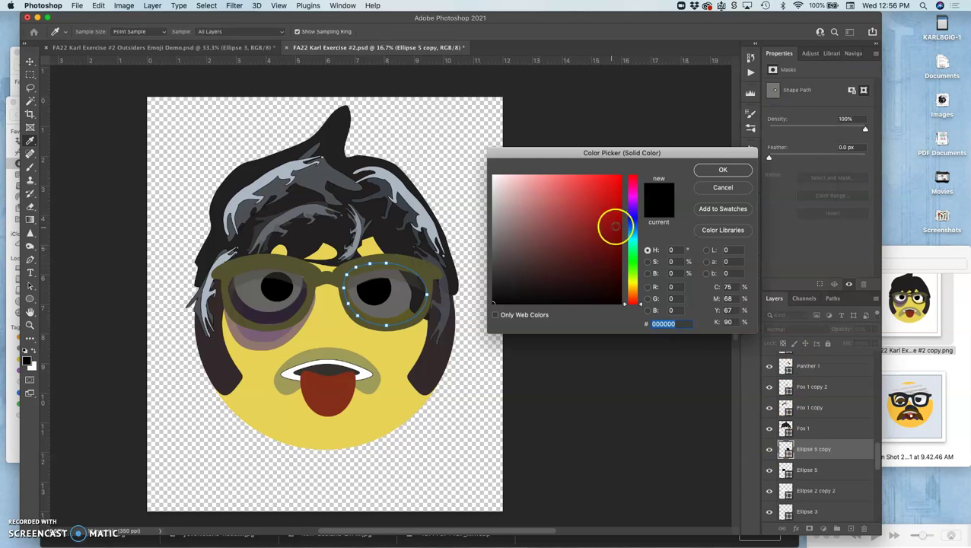
{"action": "left_click", "coordinate": [632, 204]}
{"action": "left_click_drag", "start_coordinate": [509, 292], "coordinate": [622, 272]}
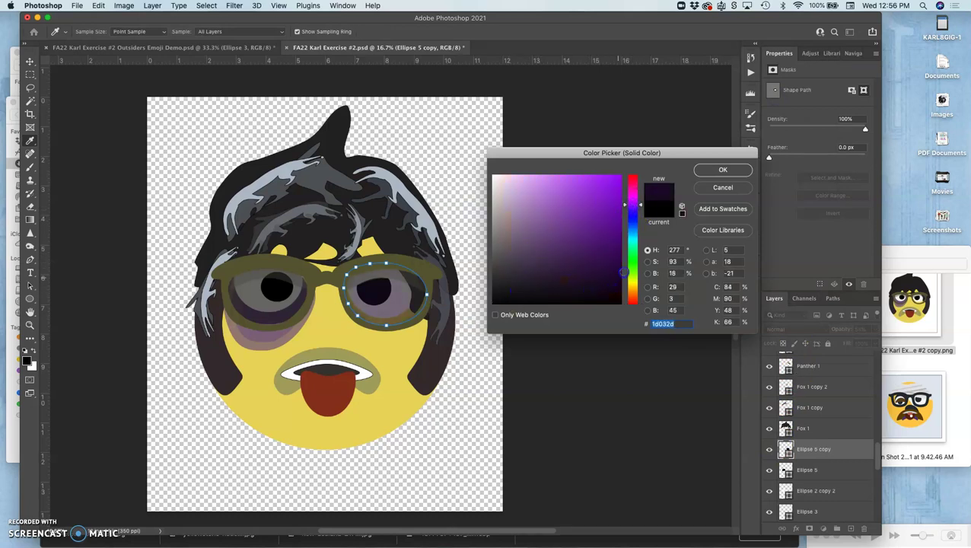
{"action": "left_click_drag", "start_coordinate": [611, 266], "coordinate": [604, 277]}
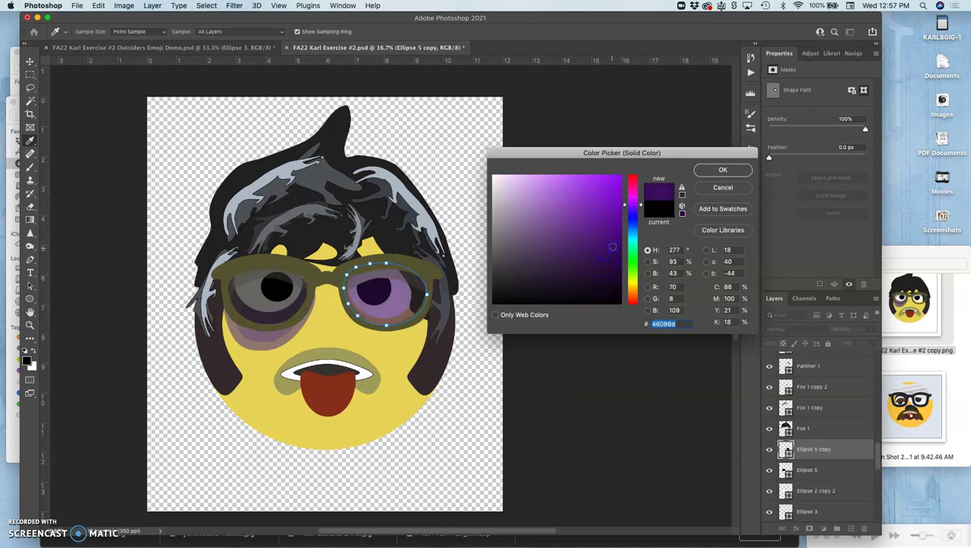
{"action": "left_click_drag", "start_coordinate": [603, 260], "coordinate": [599, 265]}
{"action": "left_click", "coordinate": [722, 169]}
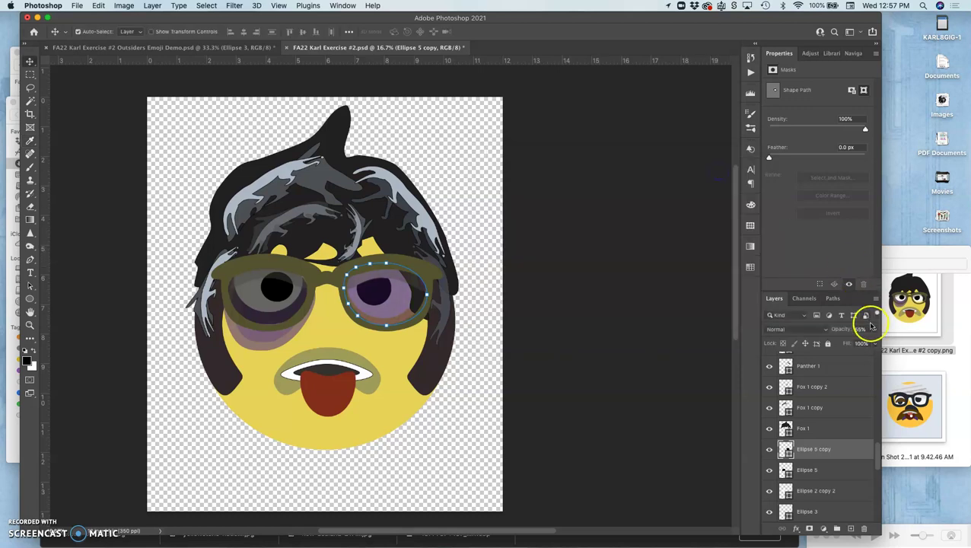
{"action": "left_click_drag", "start_coordinate": [854, 344], "coordinate": [857, 343]}
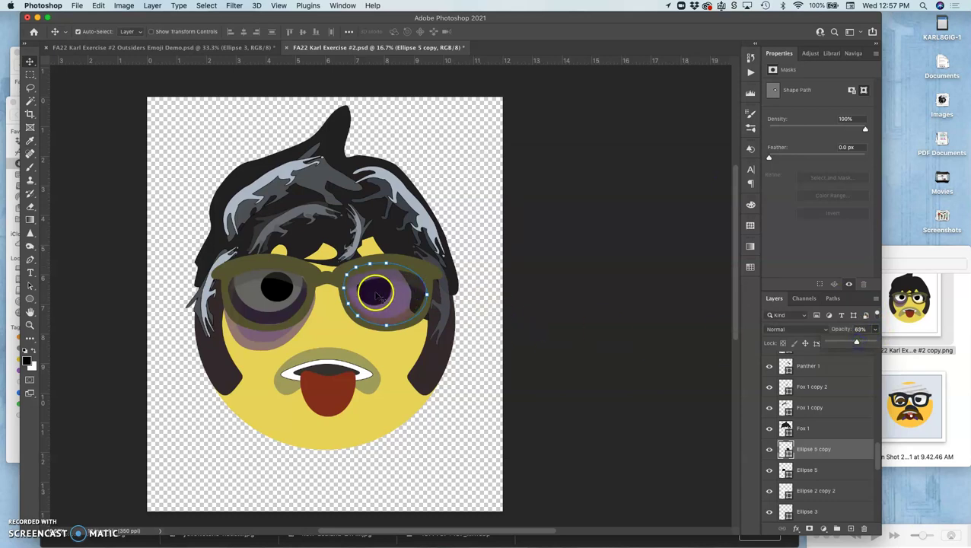
{"action": "left_click_drag", "start_coordinate": [375, 293], "coordinate": [442, 292]}
Move the purple Ellipse 5 copy down the layer stack until it sits directly above Rectangle 1 and below Ellipse 1 copy
{"action": "key", "text": "super+bracketleft"}
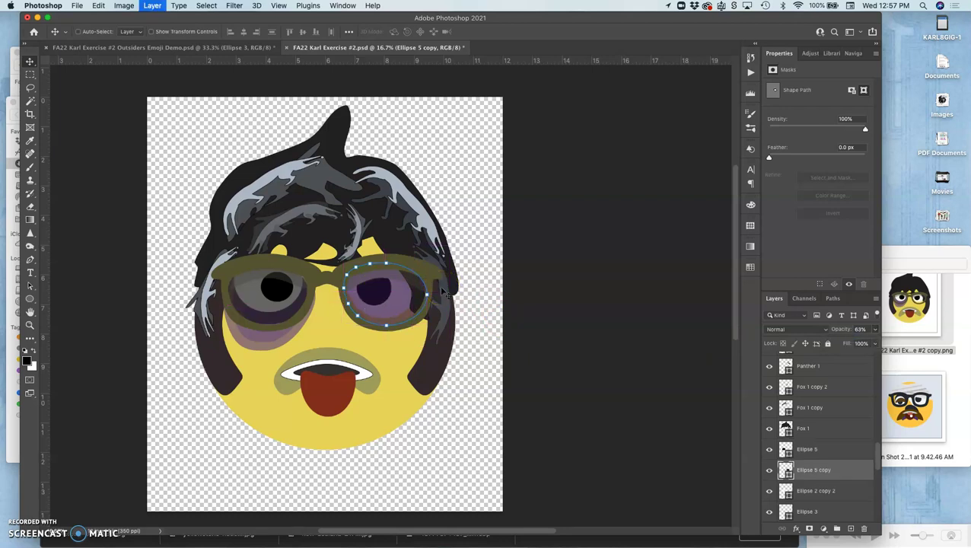
{"action": "key", "text": "super+bracketleft"}
{"action": "key", "text": "super+bracketleft"}
{"action": "key", "text": "super+bracketleft"}
{"action": "key", "text": "super+bracketleft"}
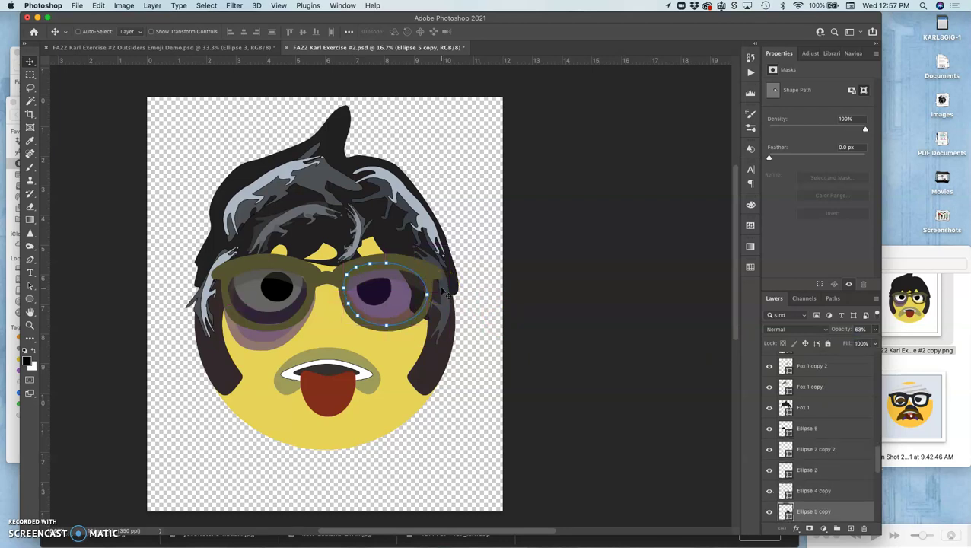
{"action": "key", "text": "super+bracketleft"}
{"action": "key", "text": "super+bracketleft"}
{"action": "key", "text": "super+bracketleft"}
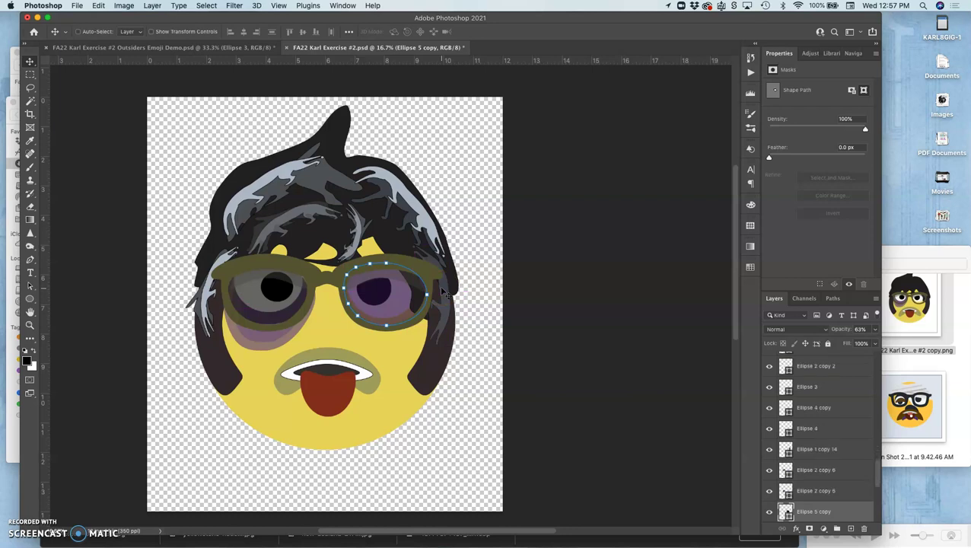
{"action": "key", "text": "super+bracketleft"}
{"action": "key", "text": "super+bracketleft"}
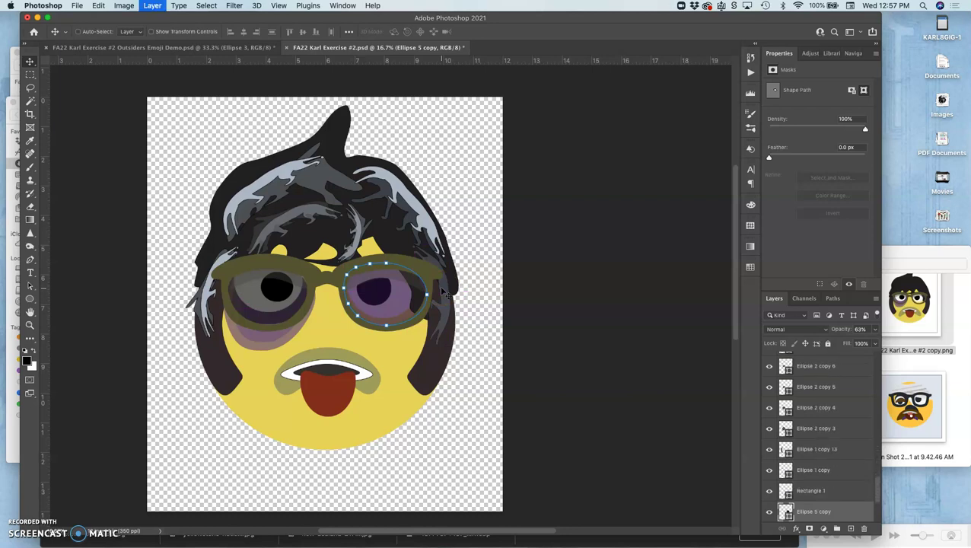
{"action": "key", "text": "super+bracketleft"}
{"action": "key", "text": "super+bracketright"}
{"action": "key", "text": "super+bracketright"}
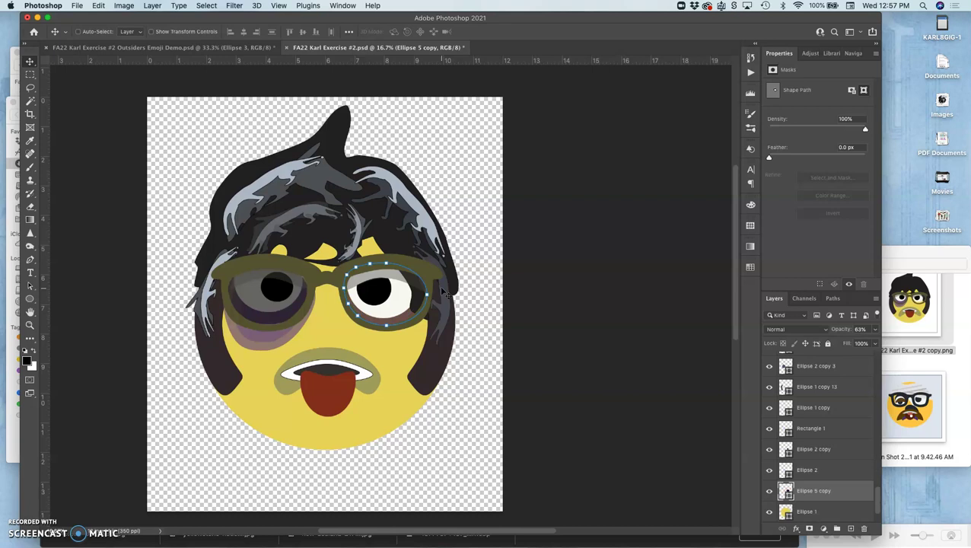
{"action": "key", "text": "super+bracketright"}
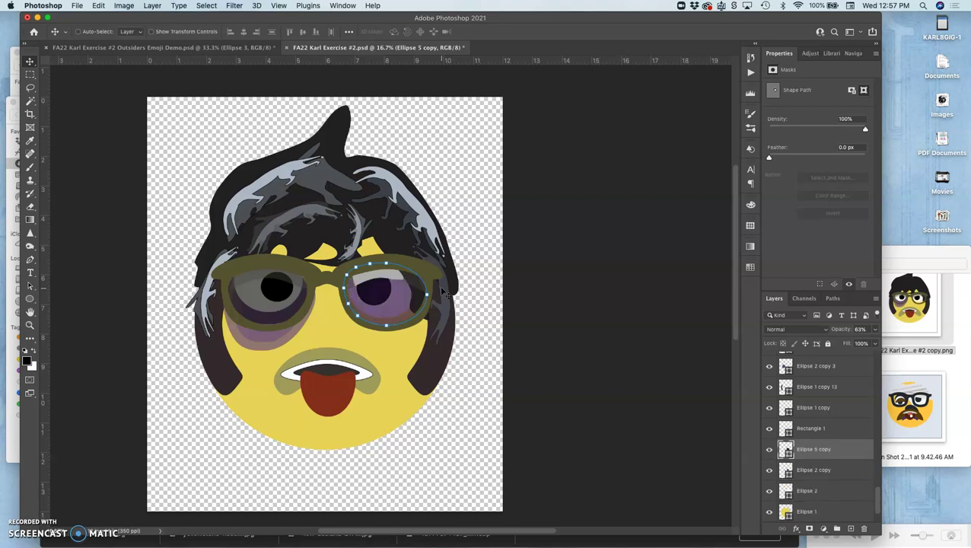
{"action": "key", "text": "super+bracketright"}
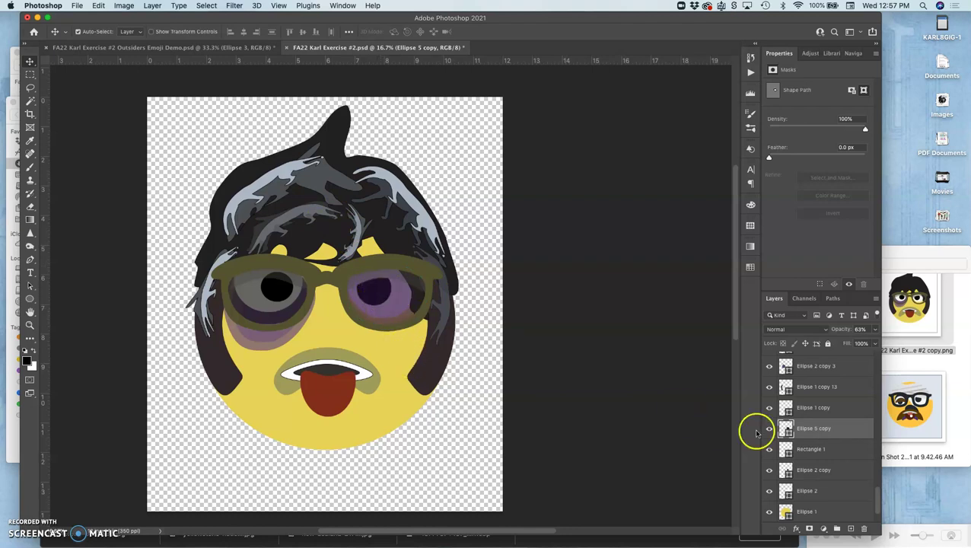
Identify the right eye's pupil layer, Ellipse 2 copy, and move it directly above the purple Ellipse 5 copy
{"action": "left_click", "coordinate": [769, 470]}
{"action": "left_click", "coordinate": [769, 469]}
{"action": "left_click_drag", "start_coordinate": [808, 470], "coordinate": [796, 418]}
Identify the white eyelid layer, Rectangle 1, and move it directly above the right pupil layer, Ellipse 2 copy
{"action": "left_click", "coordinate": [426, 379]}
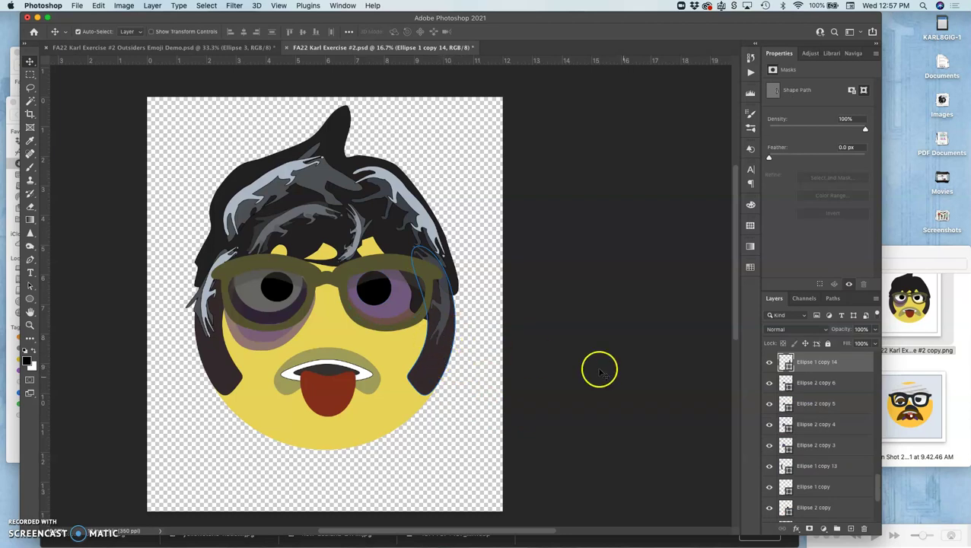
{"action": "left_click", "coordinate": [374, 292]}
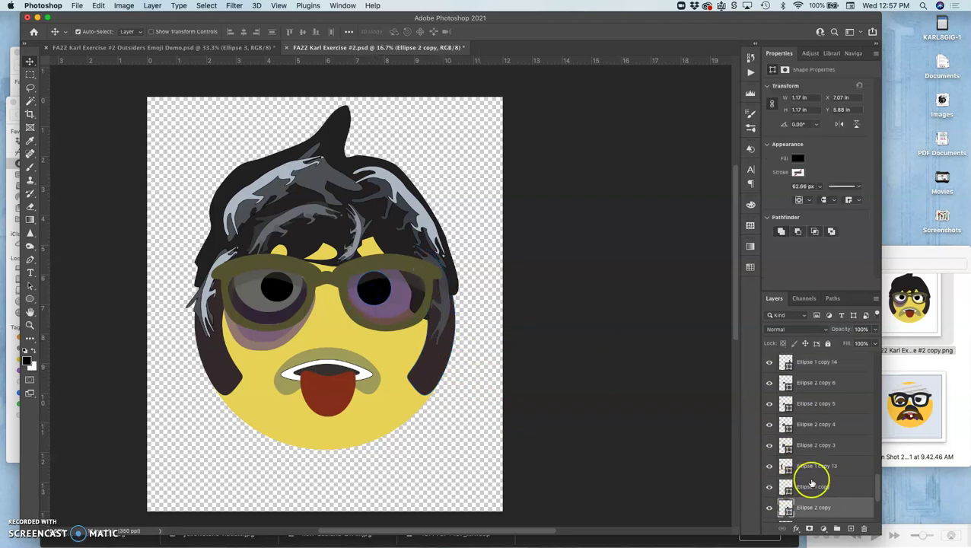
{"action": "scroll", "coordinate": [809, 476], "scroll_direction": "down", "scroll_amount": 2}
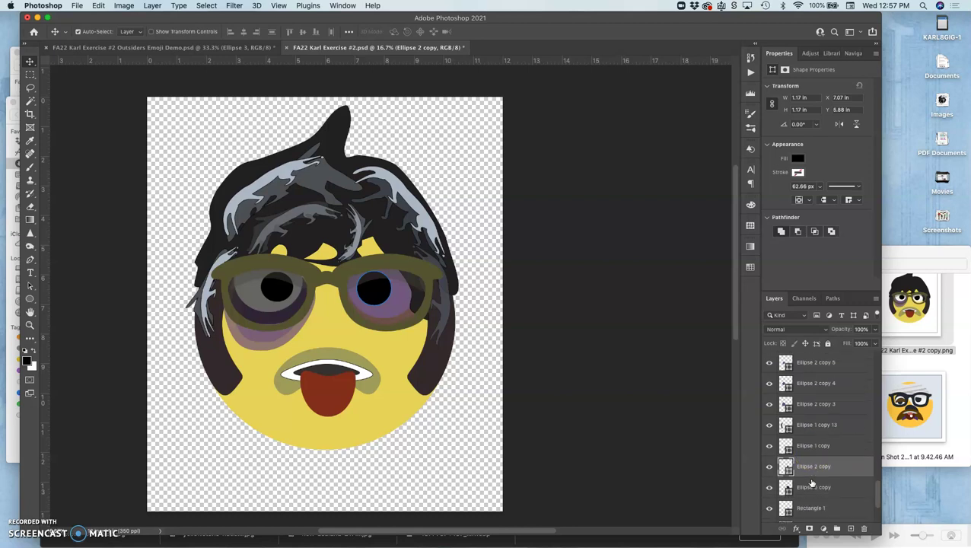
{"action": "left_click", "coordinate": [770, 488]}
{"action": "left_click", "coordinate": [770, 488]}
{"action": "left_click", "coordinate": [770, 509]}
{"action": "left_click_drag", "start_coordinate": [812, 505], "coordinate": [785, 466]}
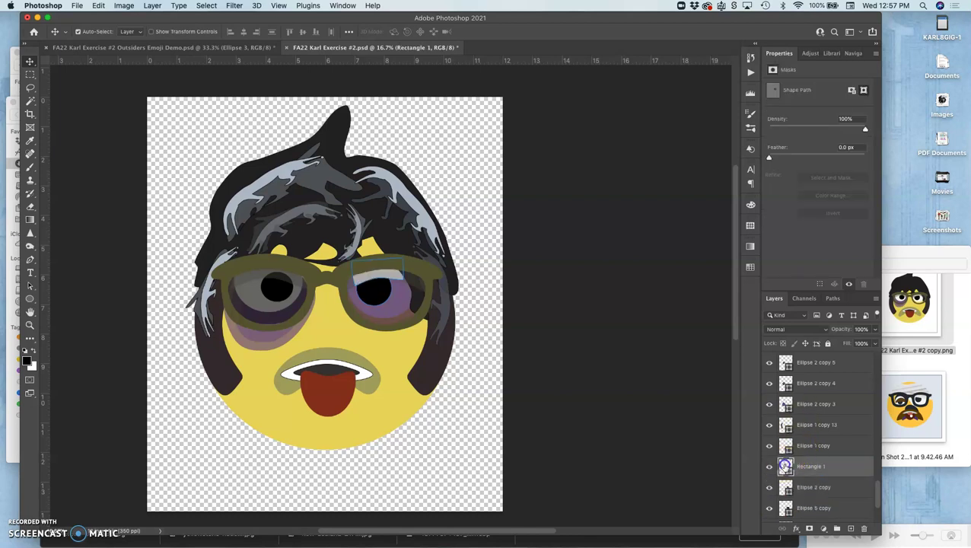
Recolour Rectangle 1 to the dark grey 393733 sampled from the artwork around the right lens
{"action": "double_click", "coordinate": [785, 466]}
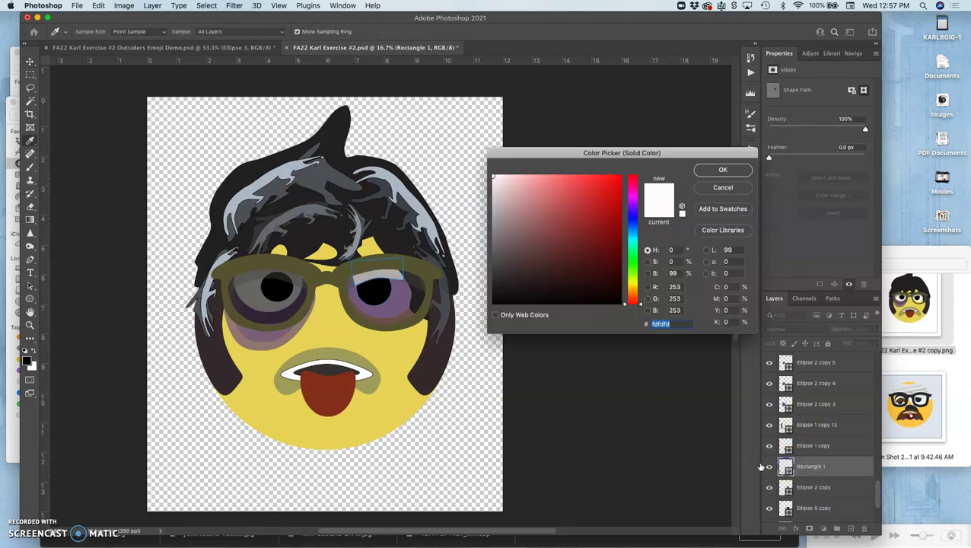
{"action": "left_click", "coordinate": [352, 284]}
{"action": "left_click", "coordinate": [414, 281]}
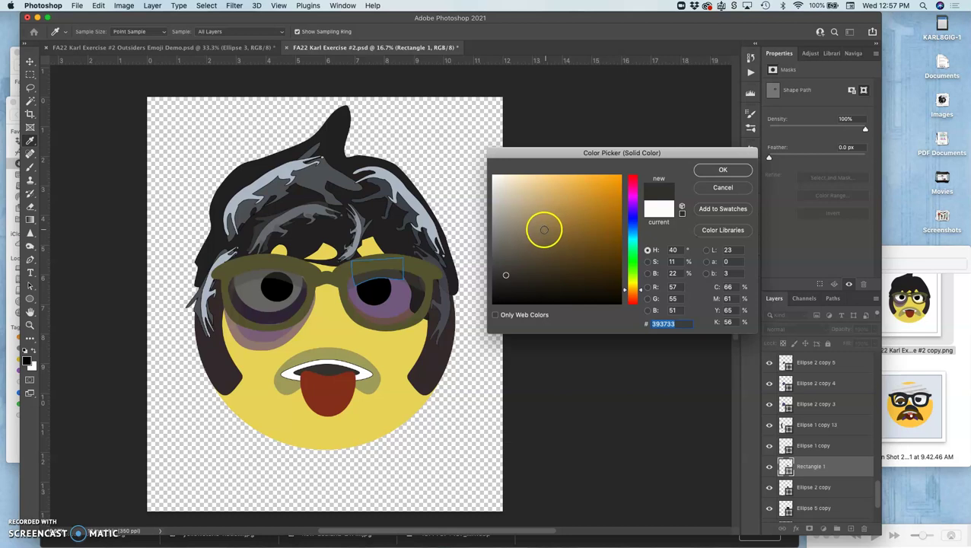
{"action": "left_click", "coordinate": [716, 170]}
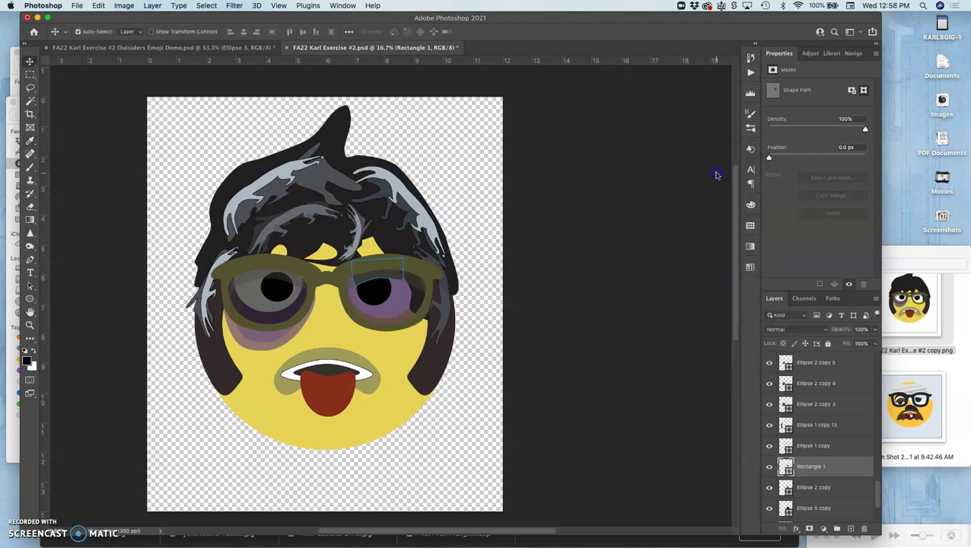
Recolour the arched shape over the top of the right eye, Ellipse 1 copy 11, to the sampled dark grey 2a2726
{"action": "left_click", "coordinate": [352, 288]}
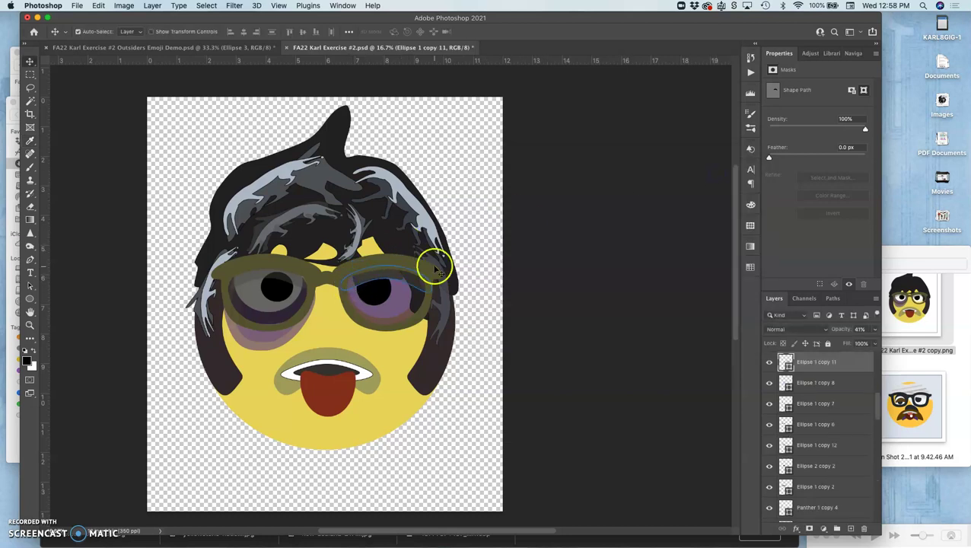
{"action": "double_click", "coordinate": [786, 362]}
{"action": "left_click_drag", "start_coordinate": [473, 321], "coordinate": [407, 281]}
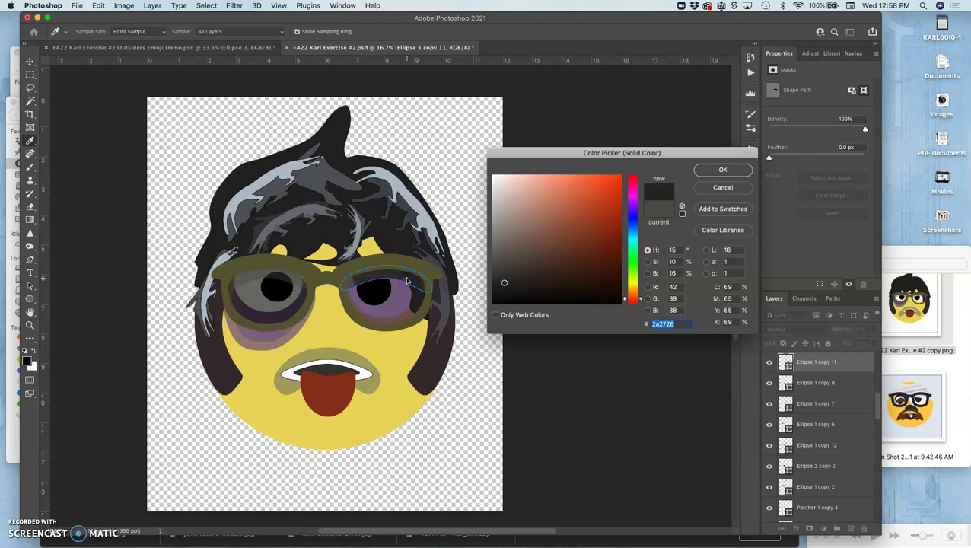
{"action": "left_click", "coordinate": [723, 169]}
Raise the opacity of the arched shape over the right eye, Ellipse 1 copy 11, to 100%
{"action": "left_click", "coordinate": [875, 329]}
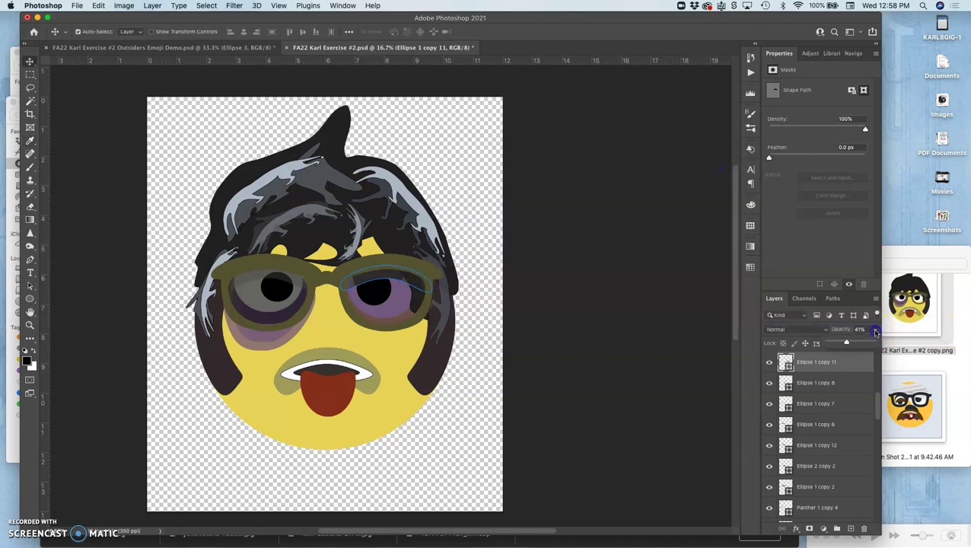
{"action": "left_click_drag", "start_coordinate": [847, 342], "coordinate": [849, 344]}
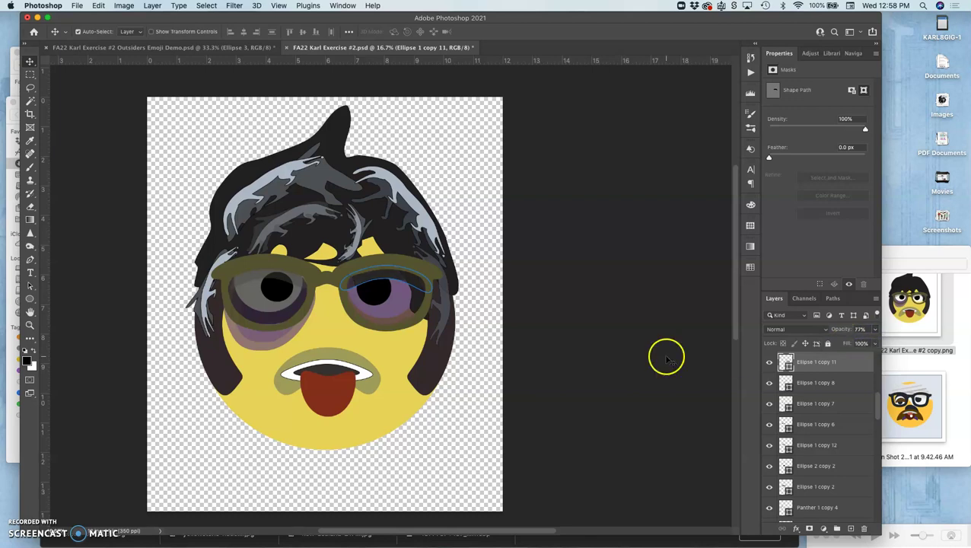
{"action": "key", "text": "super+equal"}
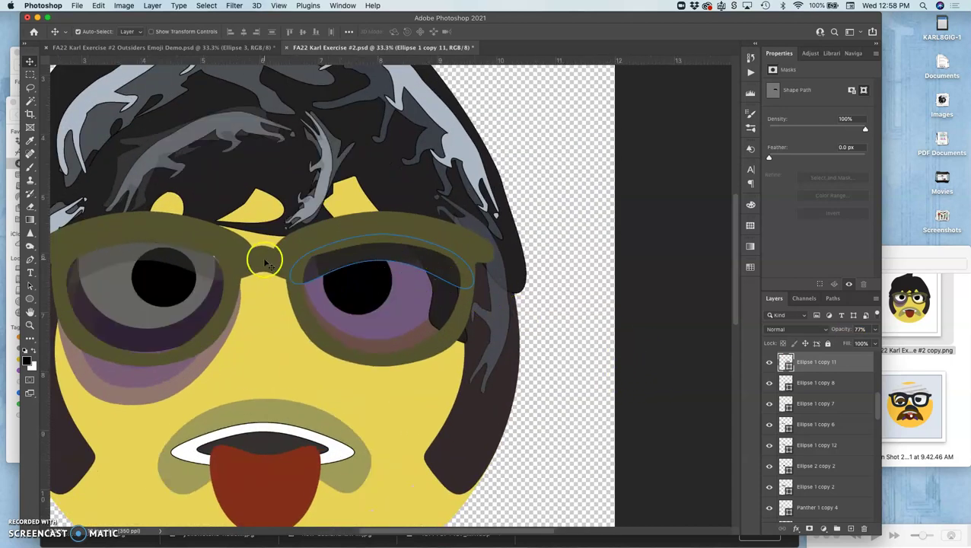
{"action": "left_click", "coordinate": [875, 331]}
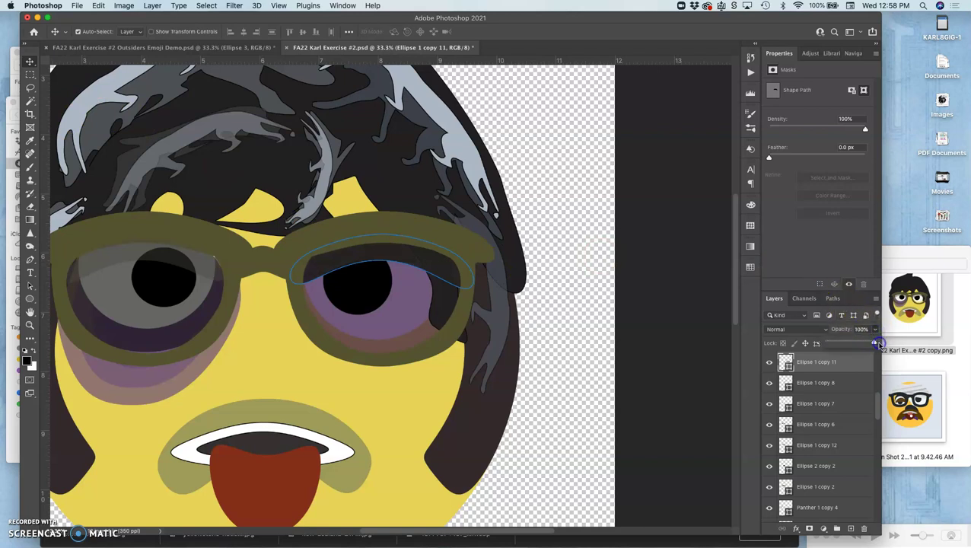